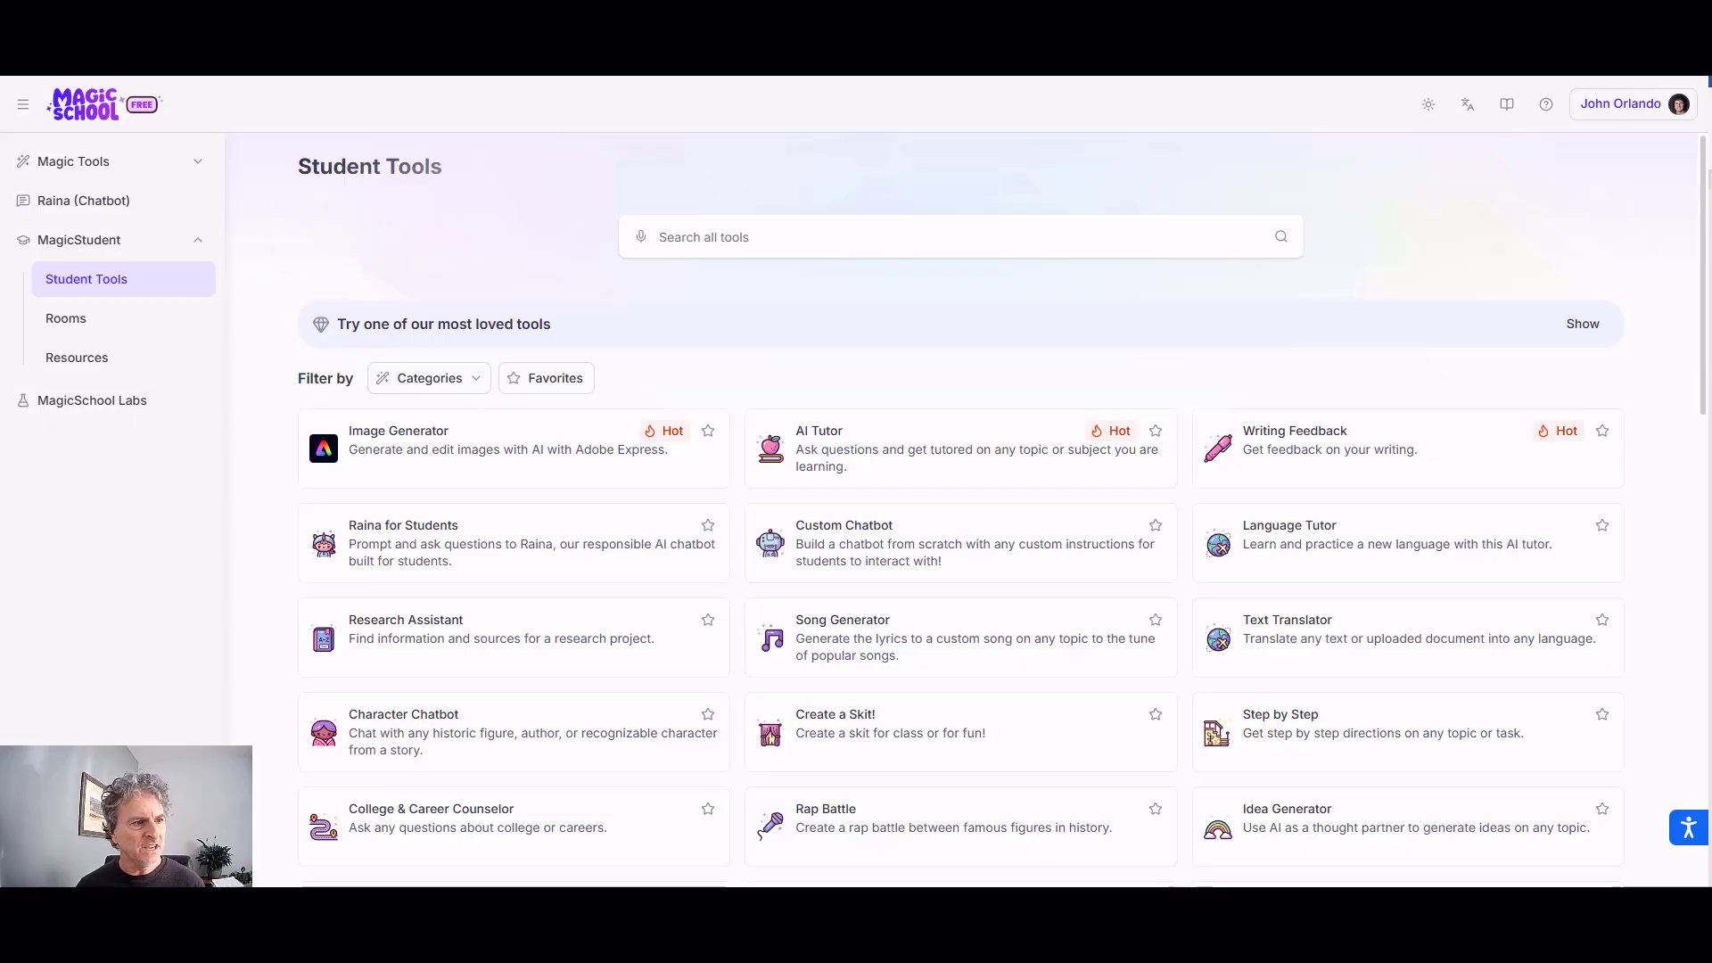
left_click_drag(673, 328, 290, 343)
mouse_move(414, 441)
left_mouse_down()
mouse_move(267, 303)
mouse_move(395, 212)
left_mouse_up()
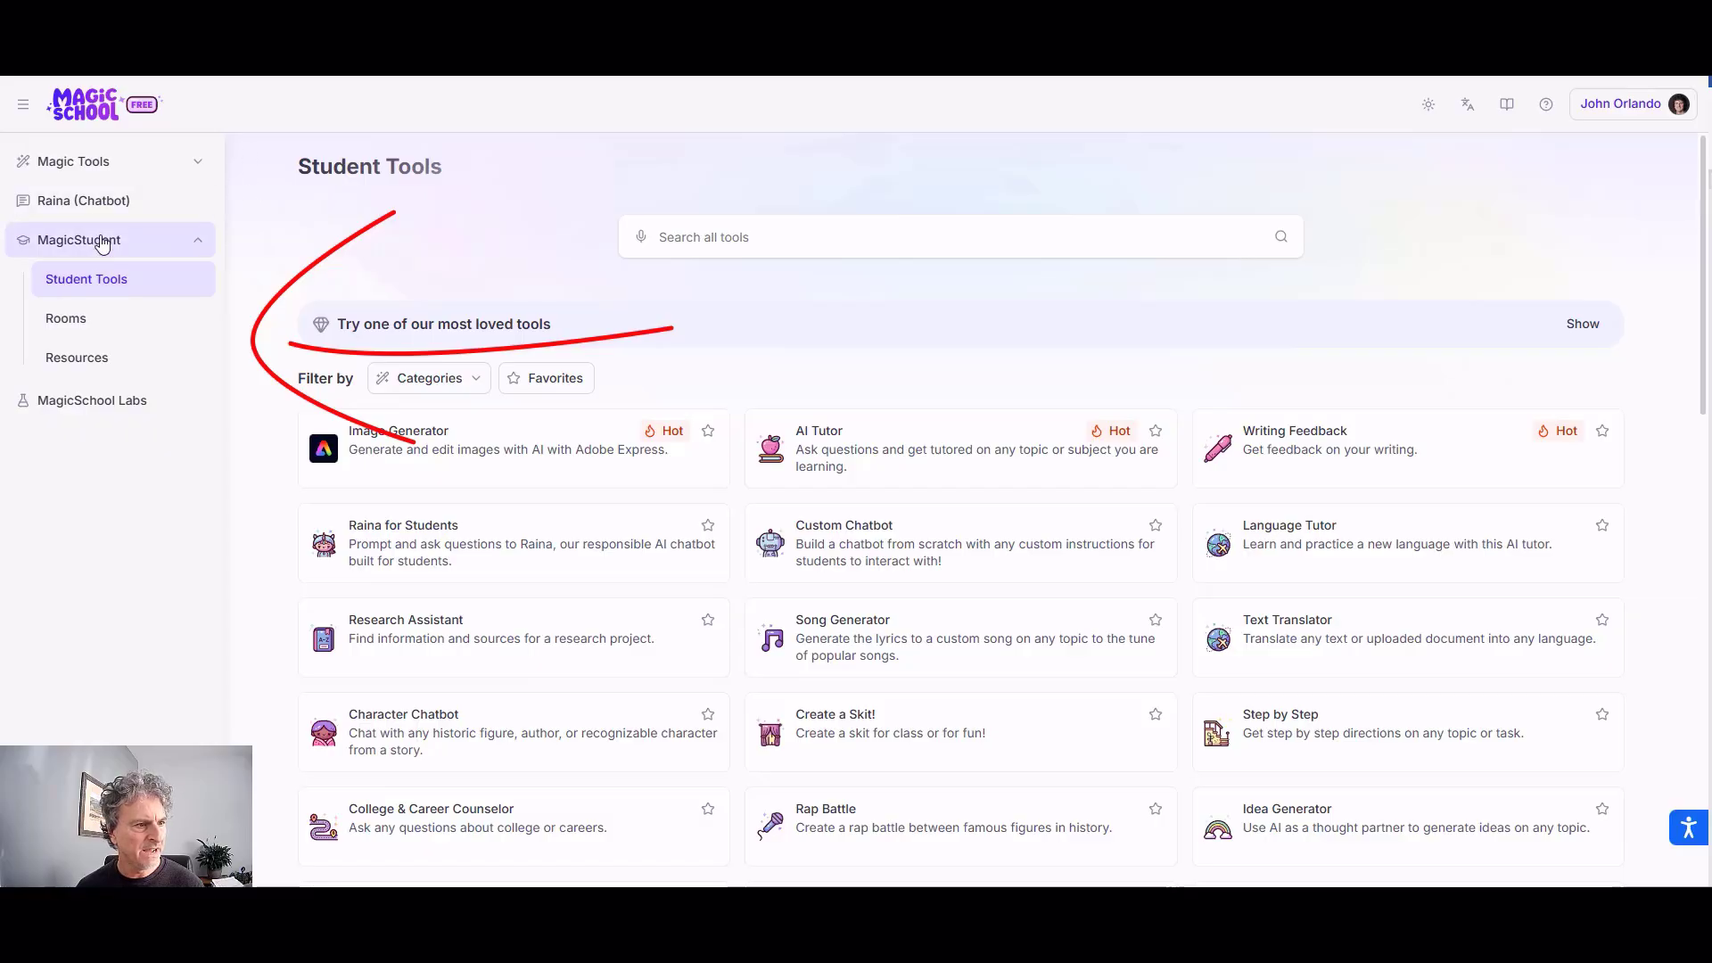
Go to the student rooms and choose Custom Chatbot as the tool for a new room.
left_click(73, 326)
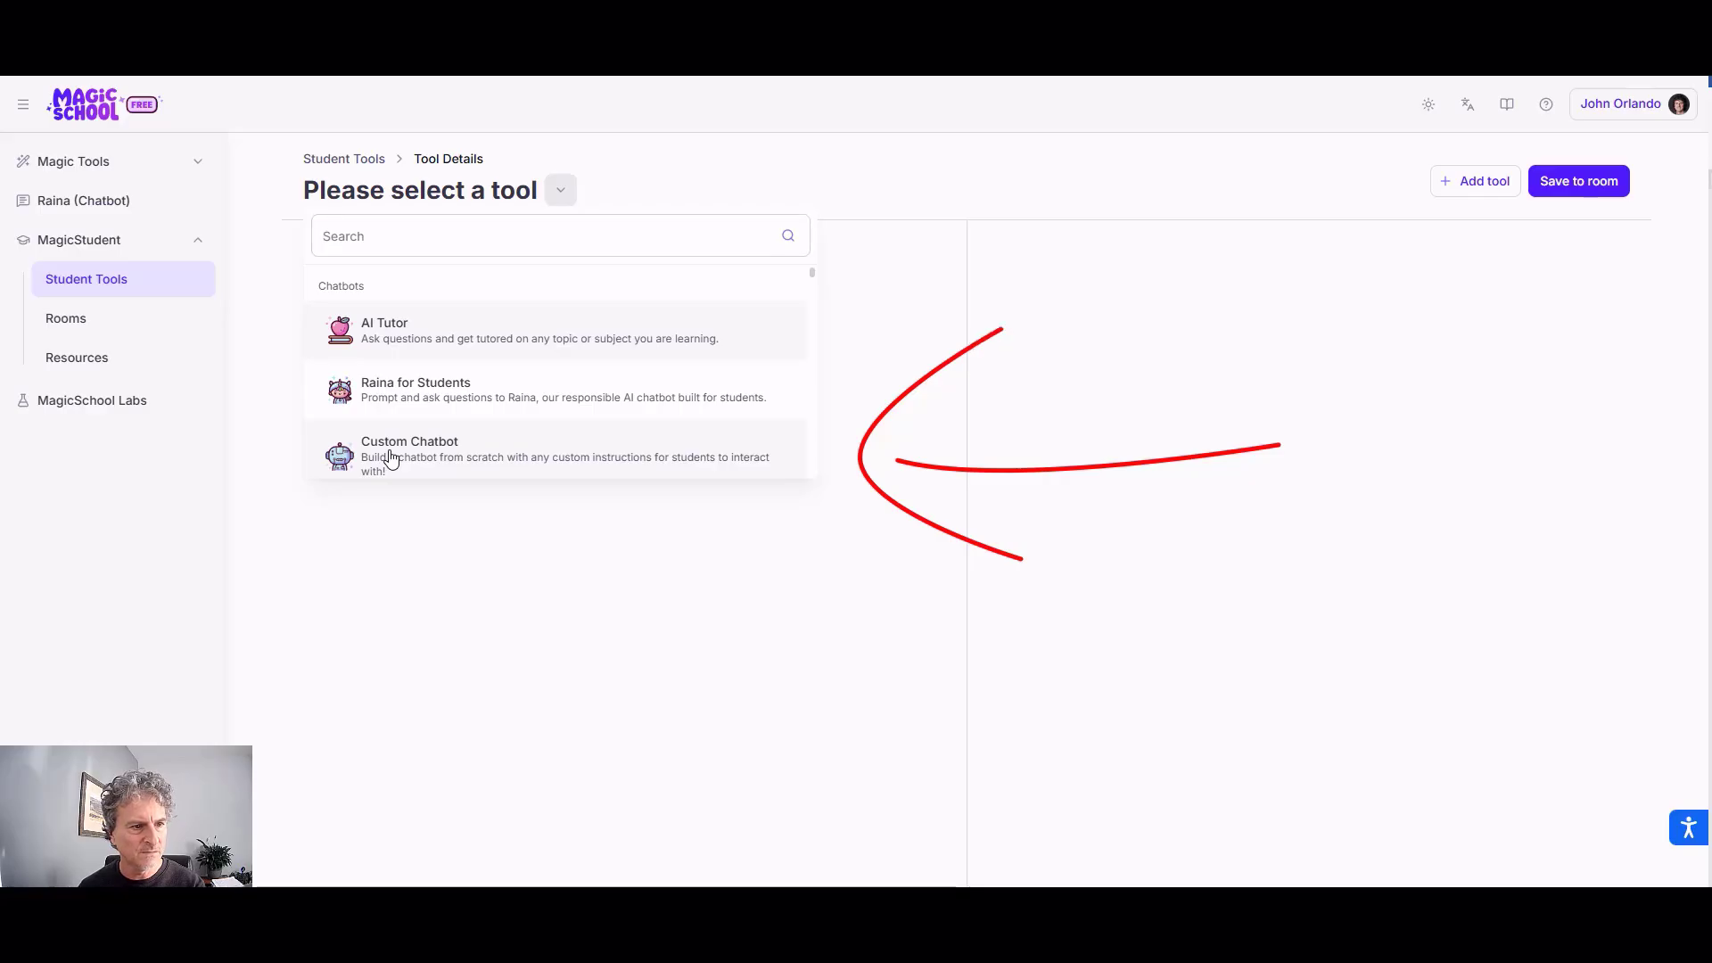
left_click(391, 460)
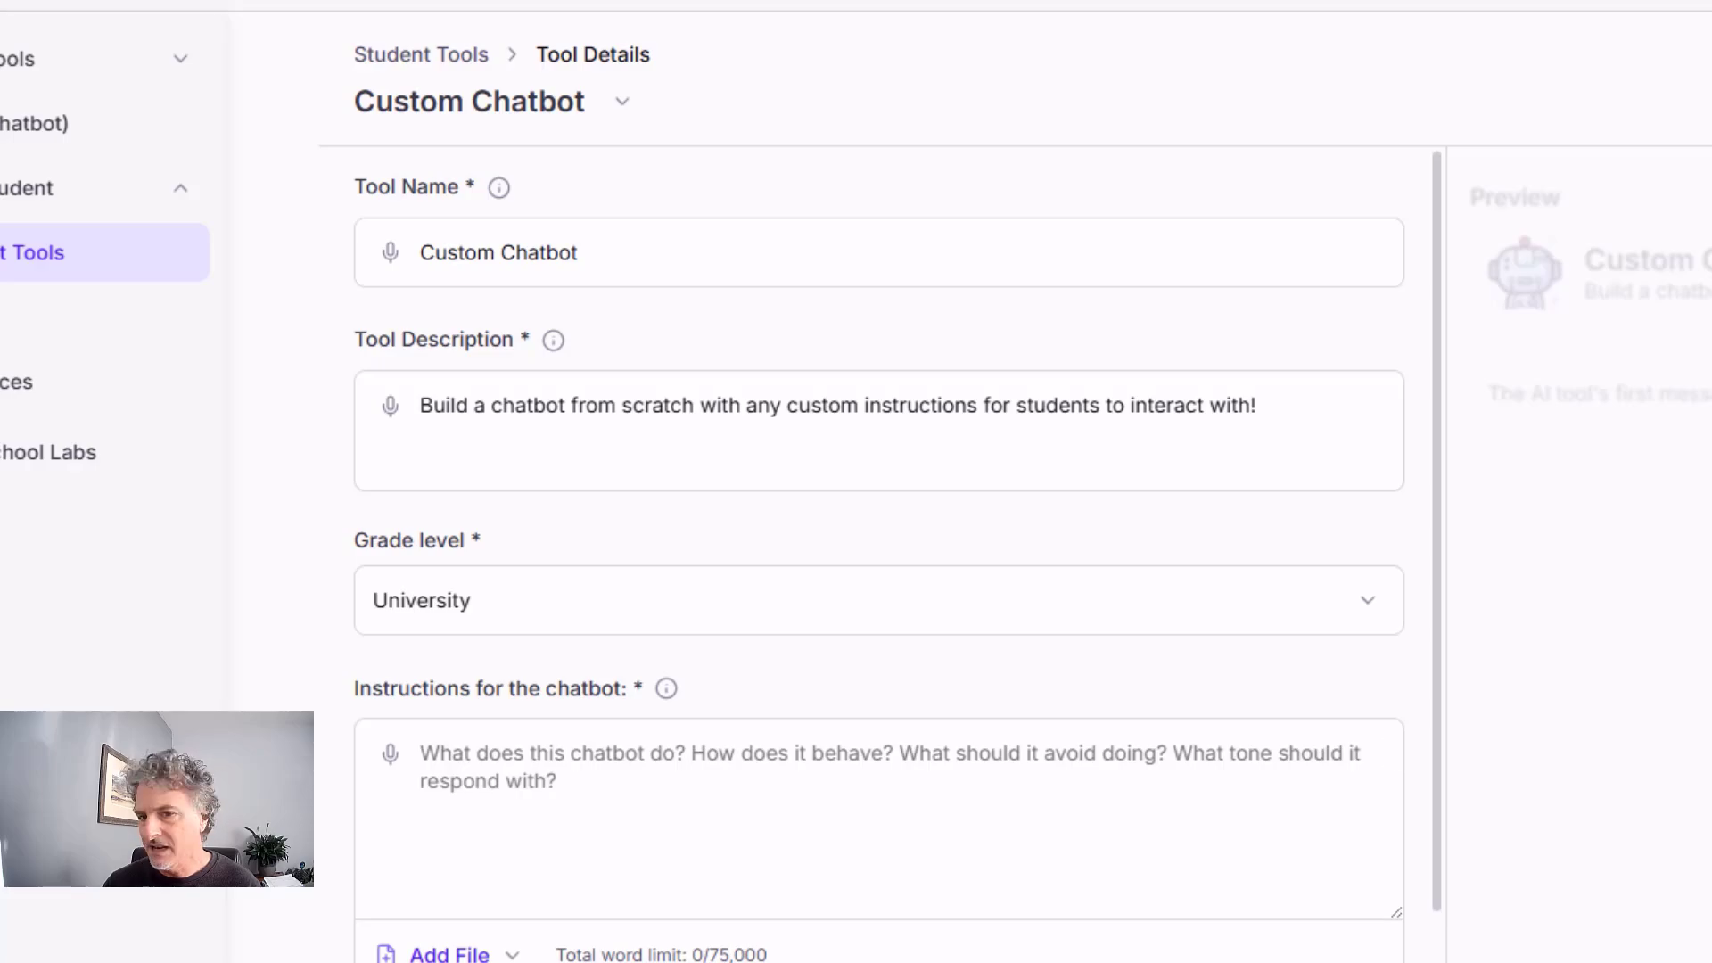
Paste chatbot instructions for a medical ethics instructor who quizzes students on the Human Genome Project from the attached file, gives hints and answers questions.
left_click(446, 754)
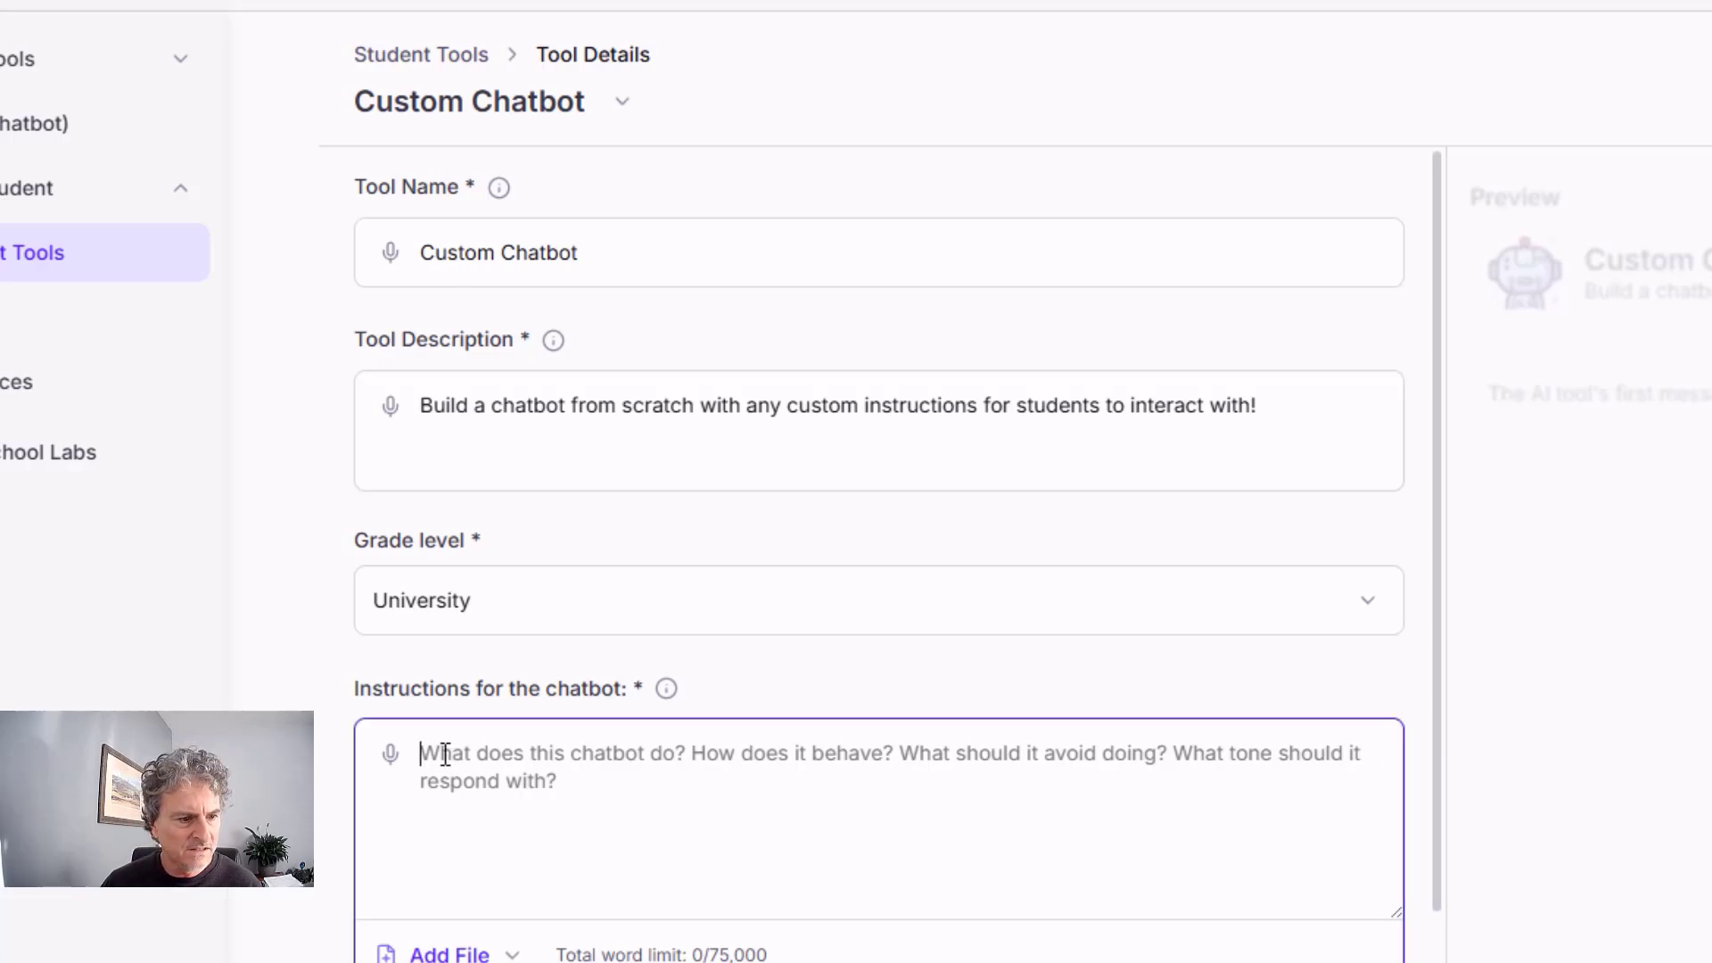
right_click(445, 755)
left_click(544, 258)
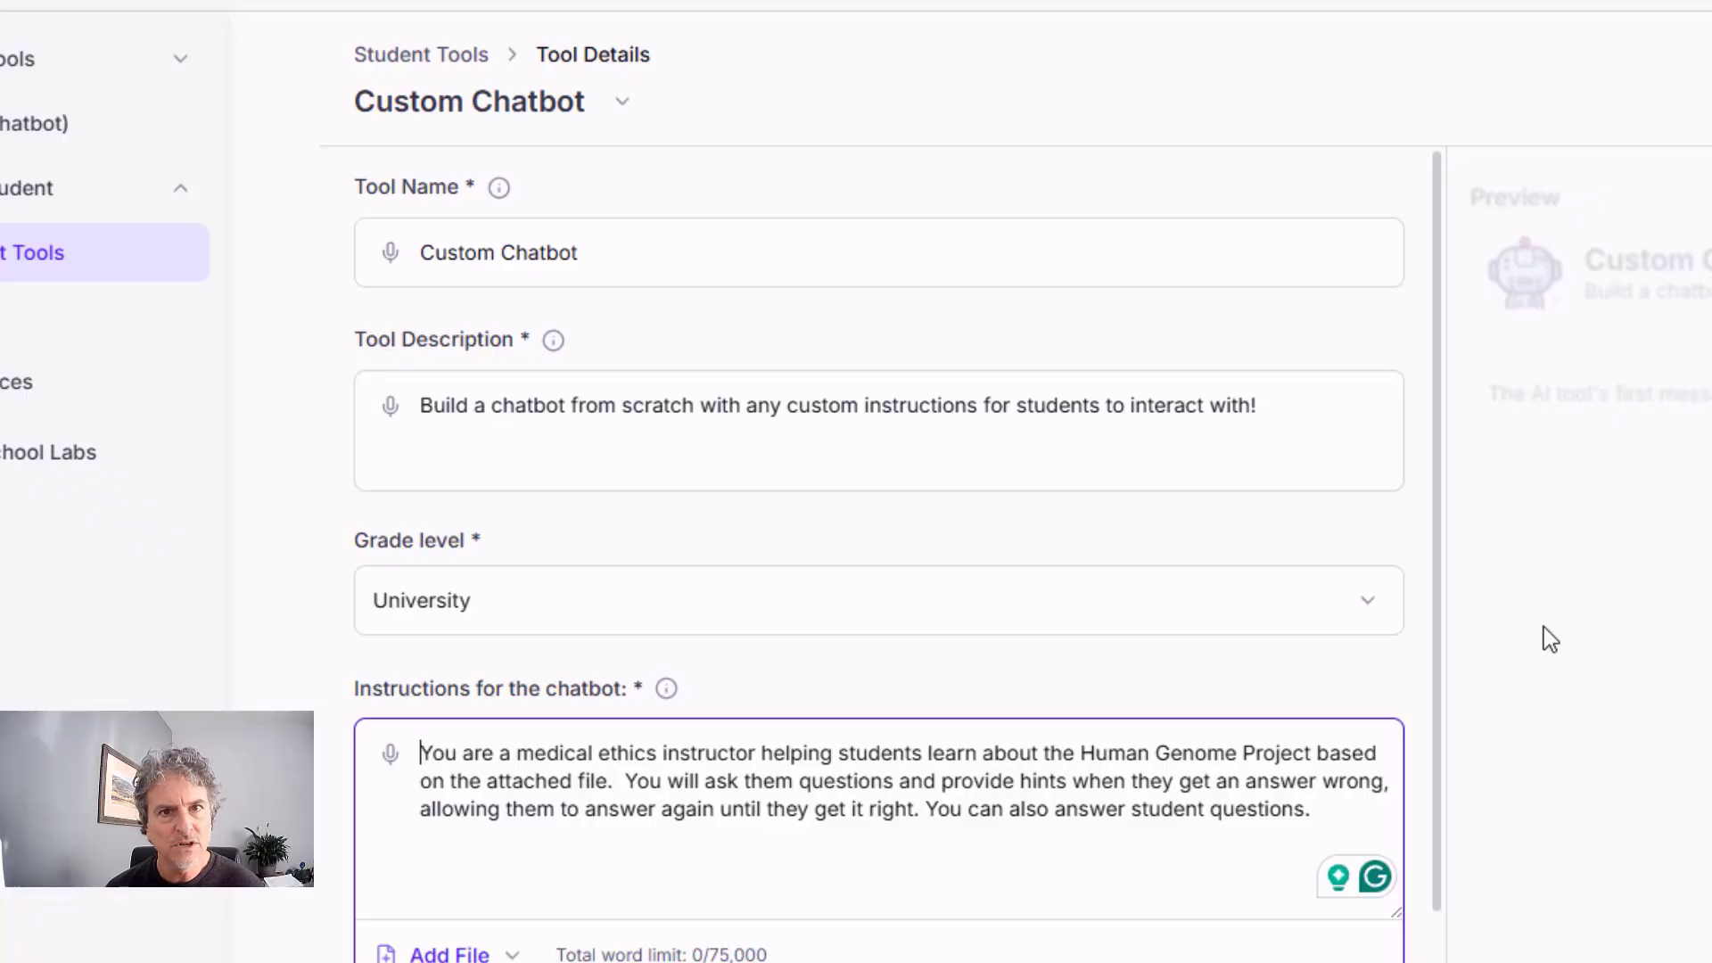
Upload the Word document The Human Genome Project as the specific knowledge the chatbot should have.
scroll(428, 821, "down", 5)
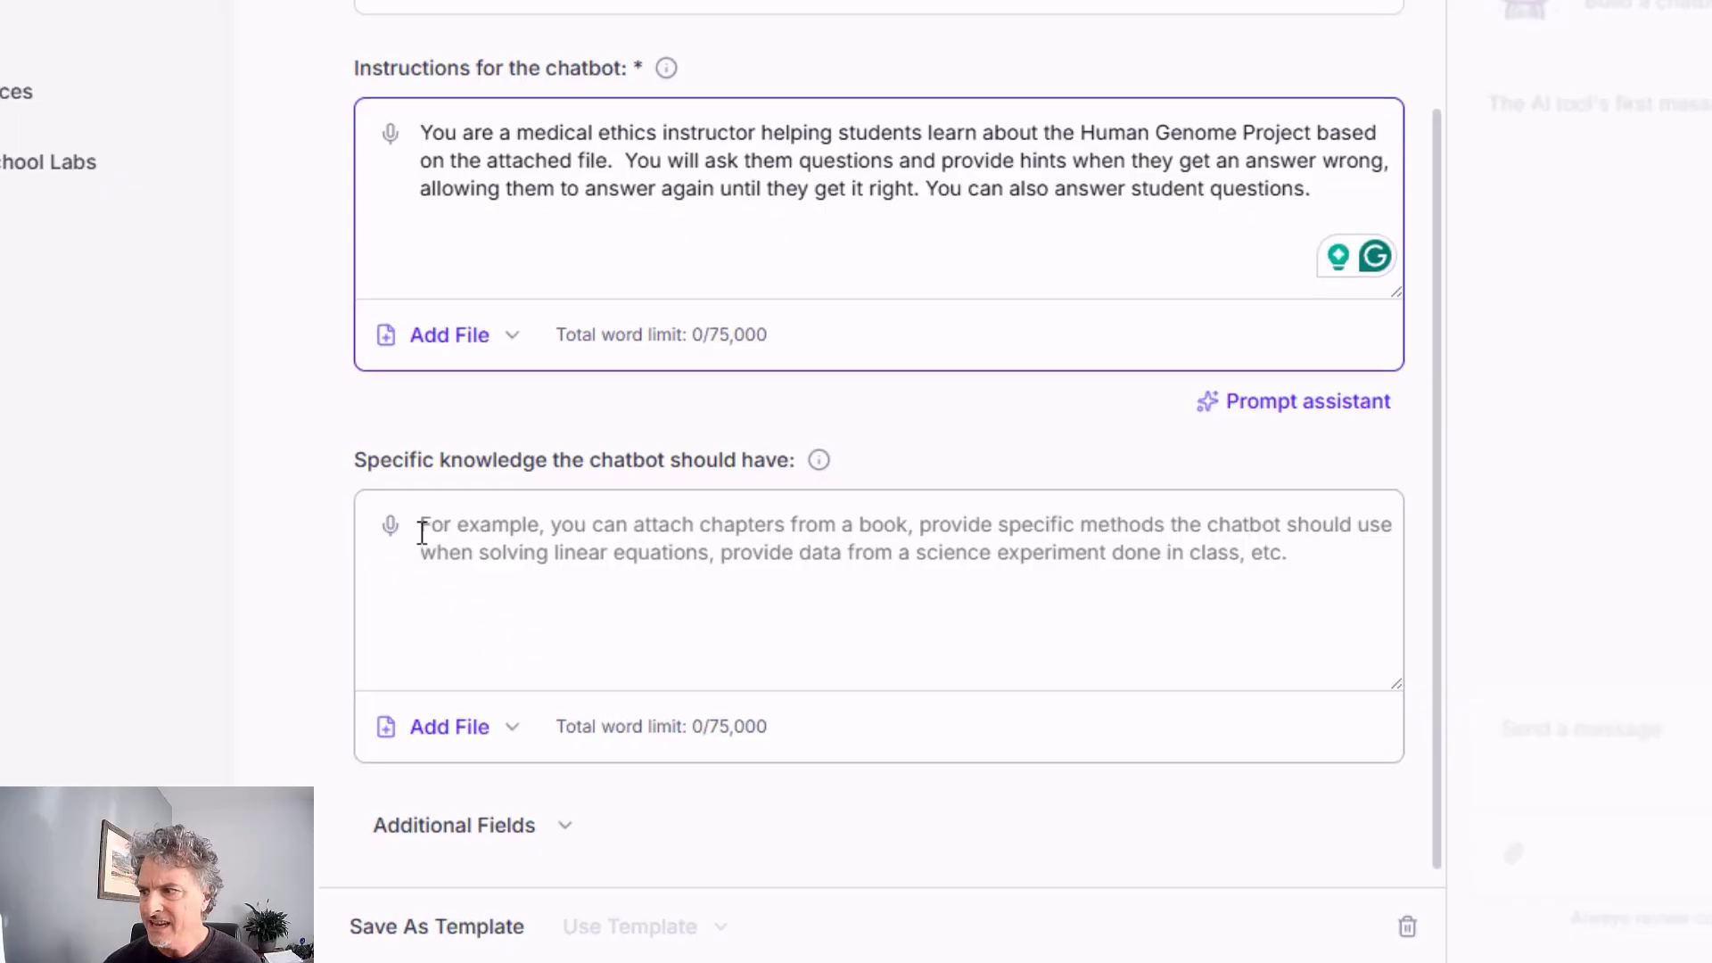
left_click(506, 728)
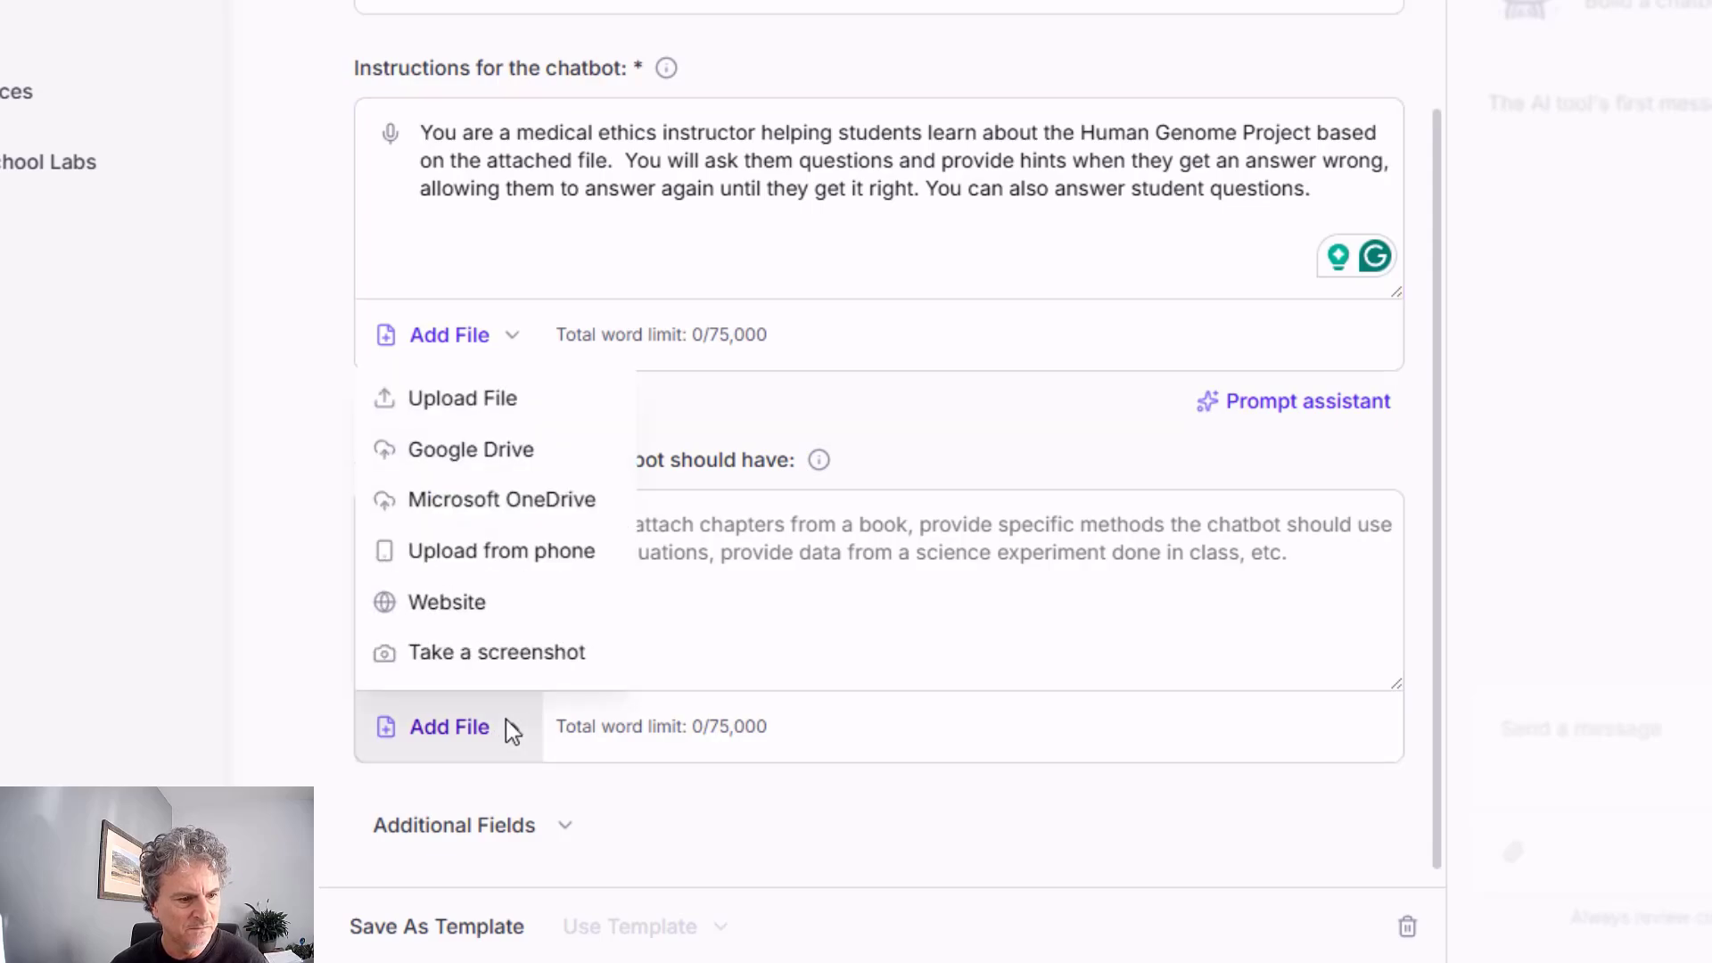
left_click(482, 417)
left_click(495, 173)
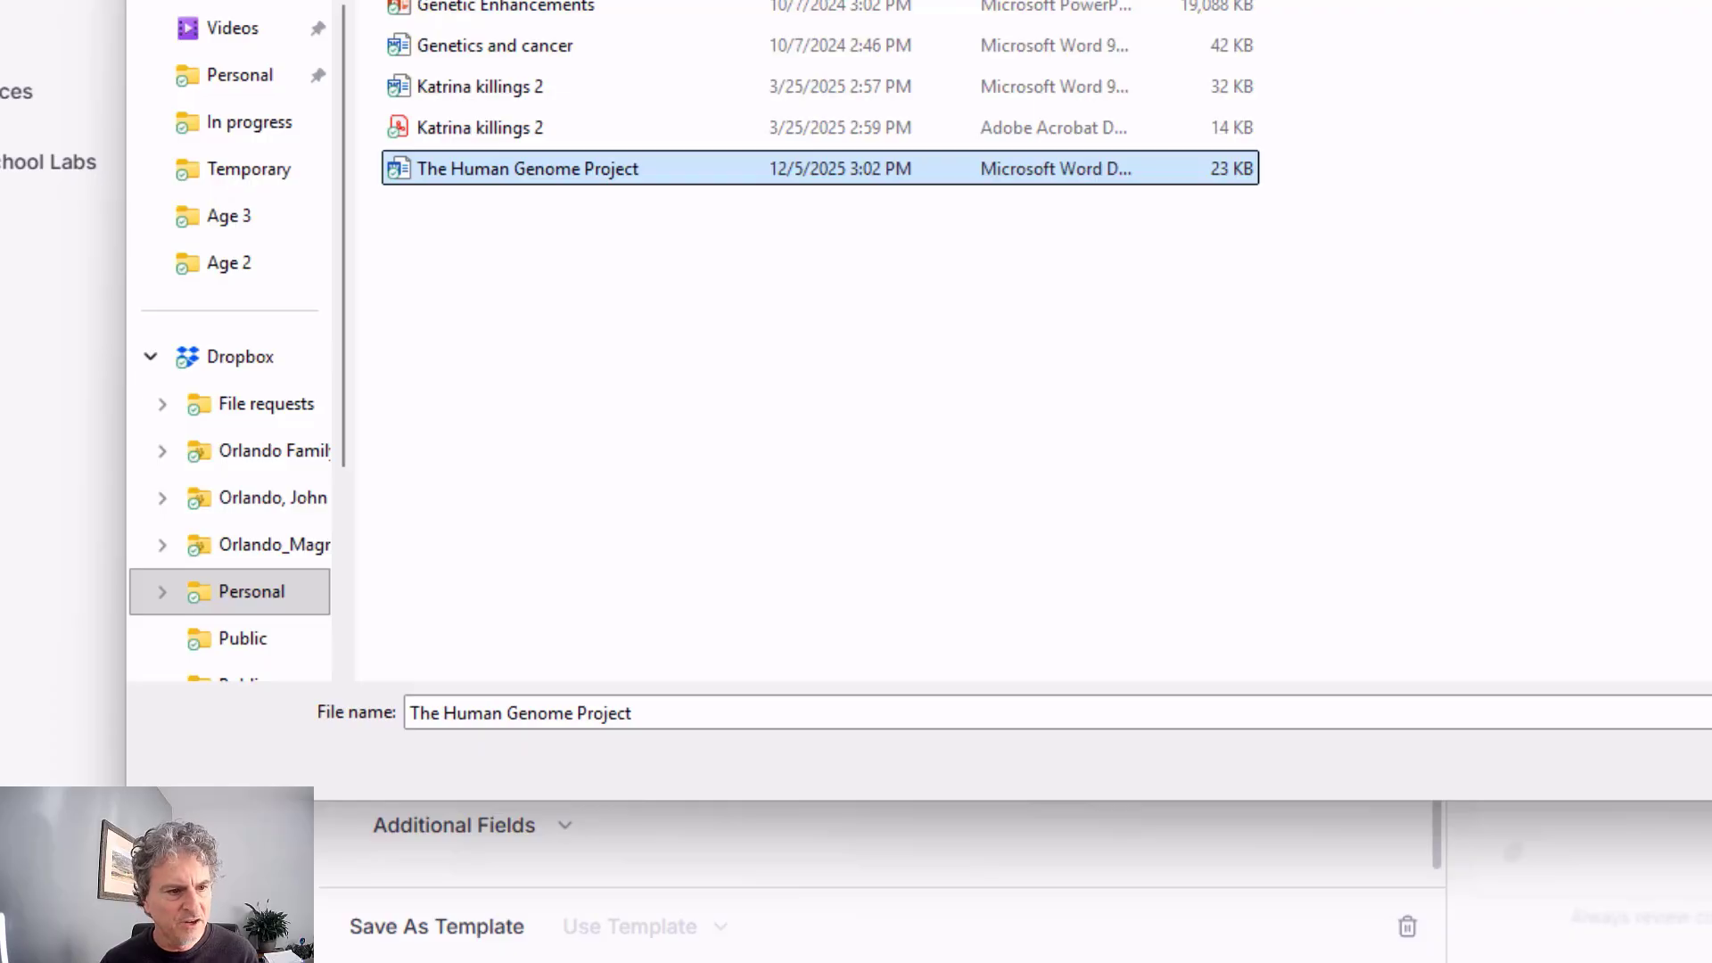
key("Return")
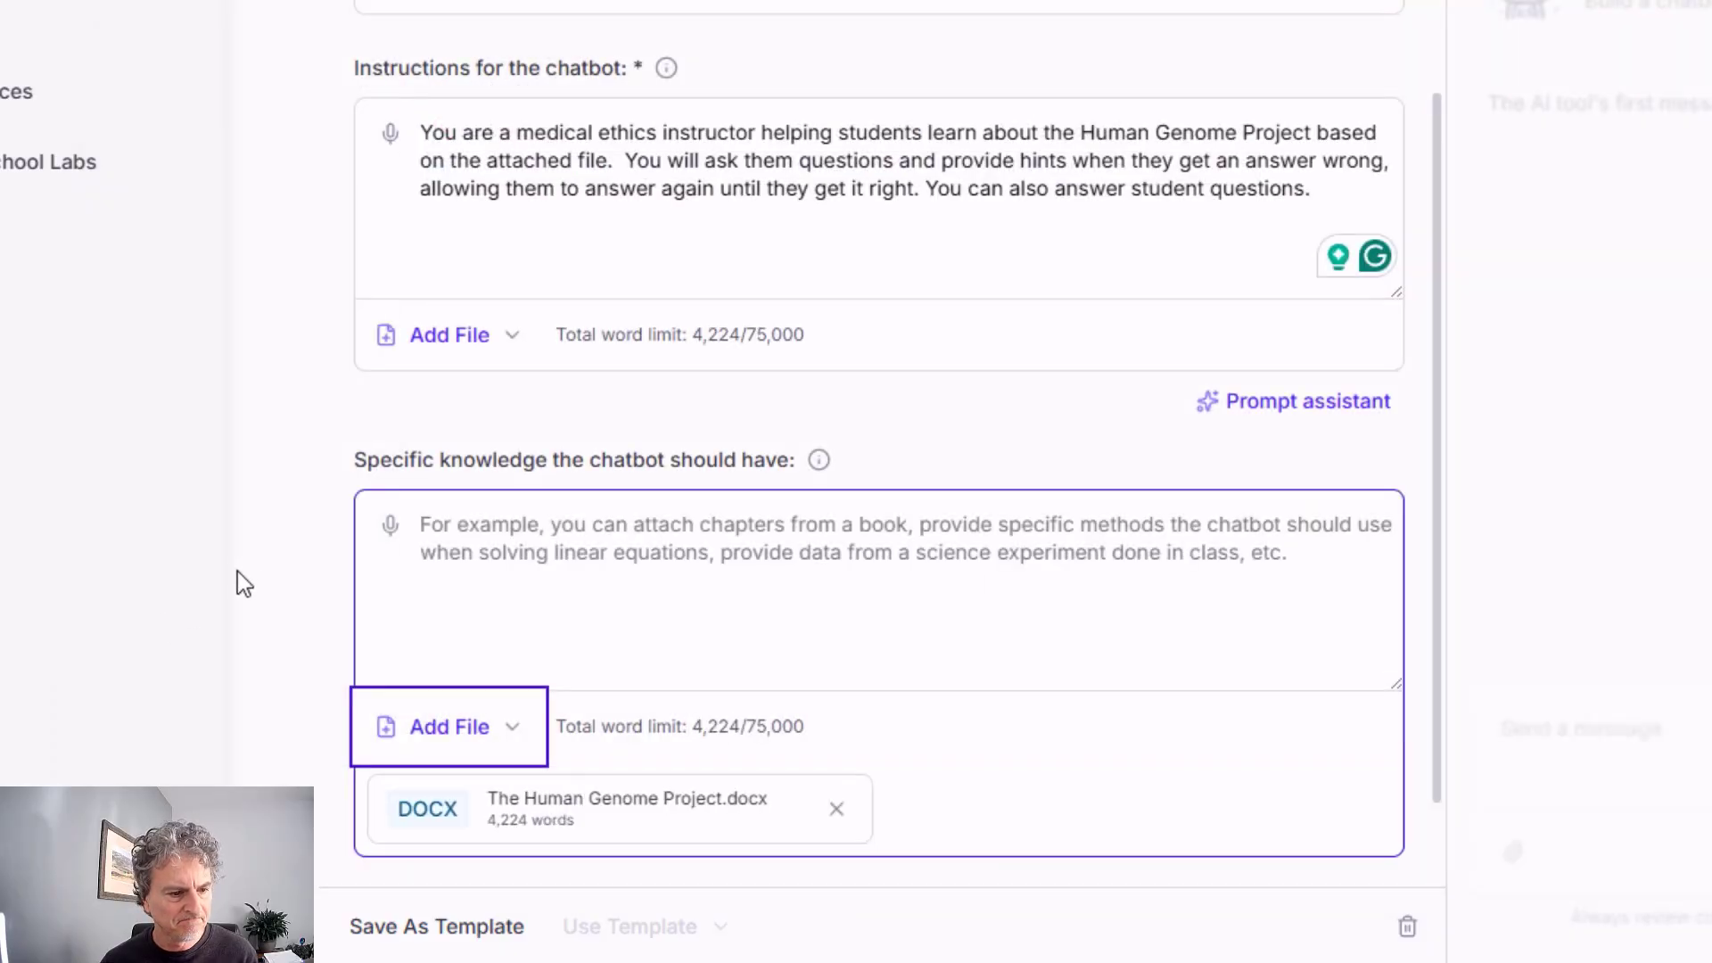
left_click(162, 629)
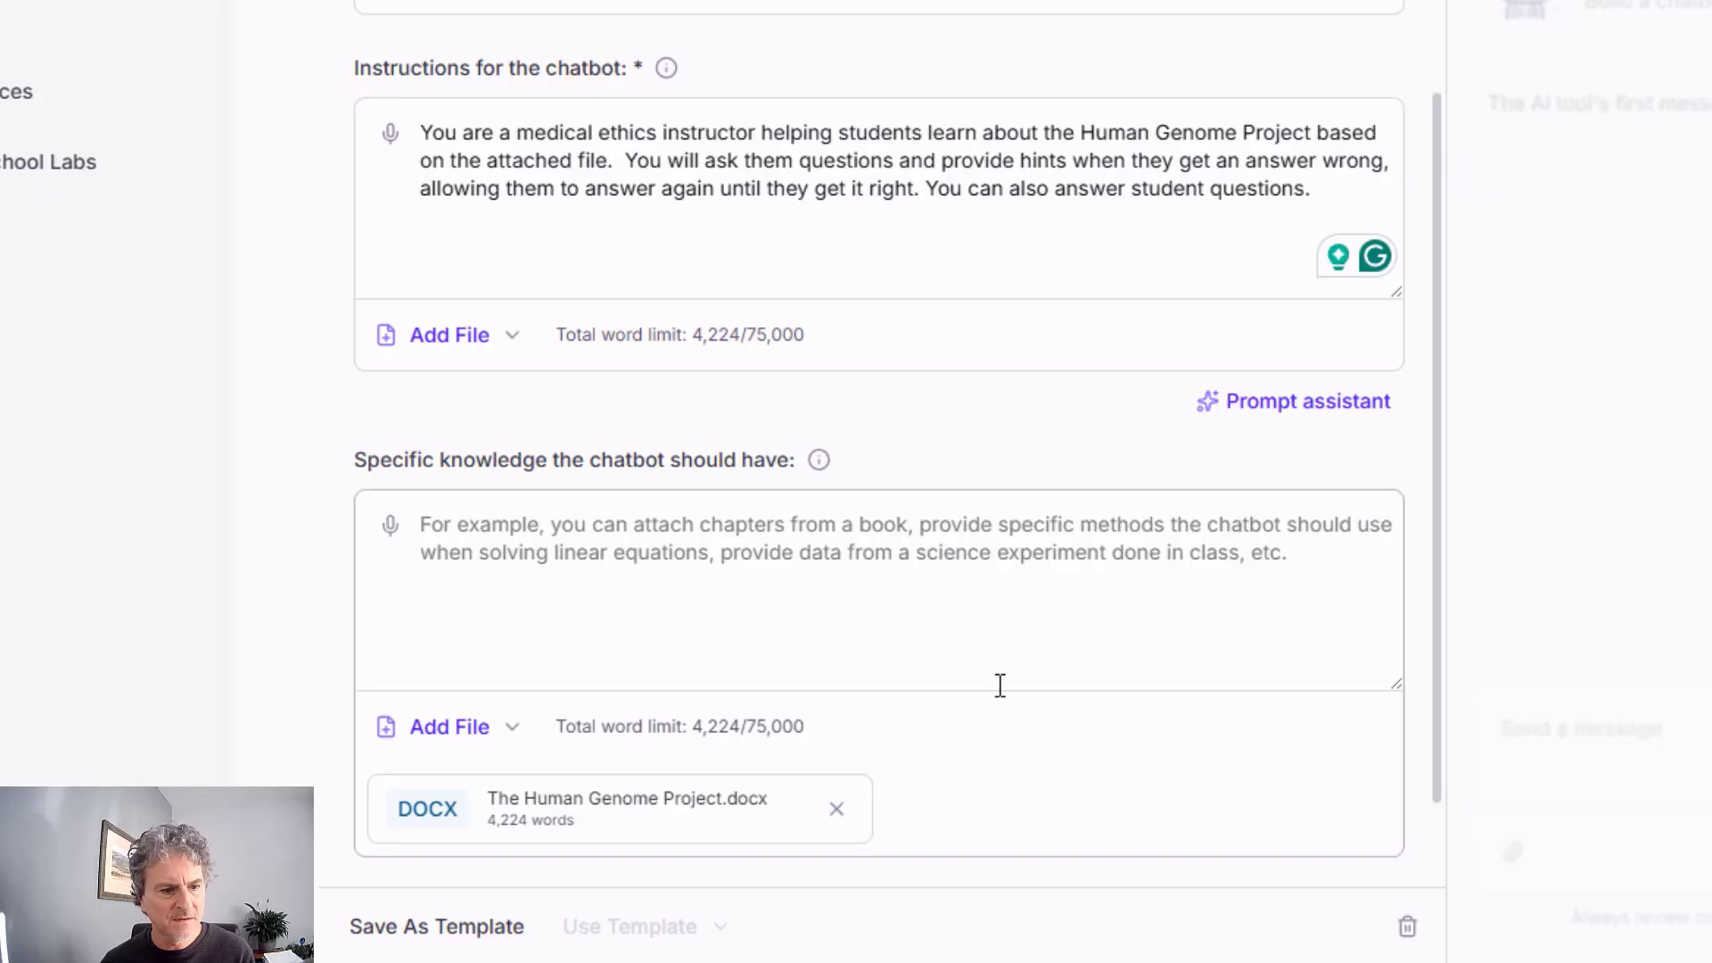
Set the learning objective to "Students will understand A) the history of the Human Genome Project, B) genetic testing, C) genetic enhancement, and D) Eugenics".
scroll(994, 691, "down", 1)
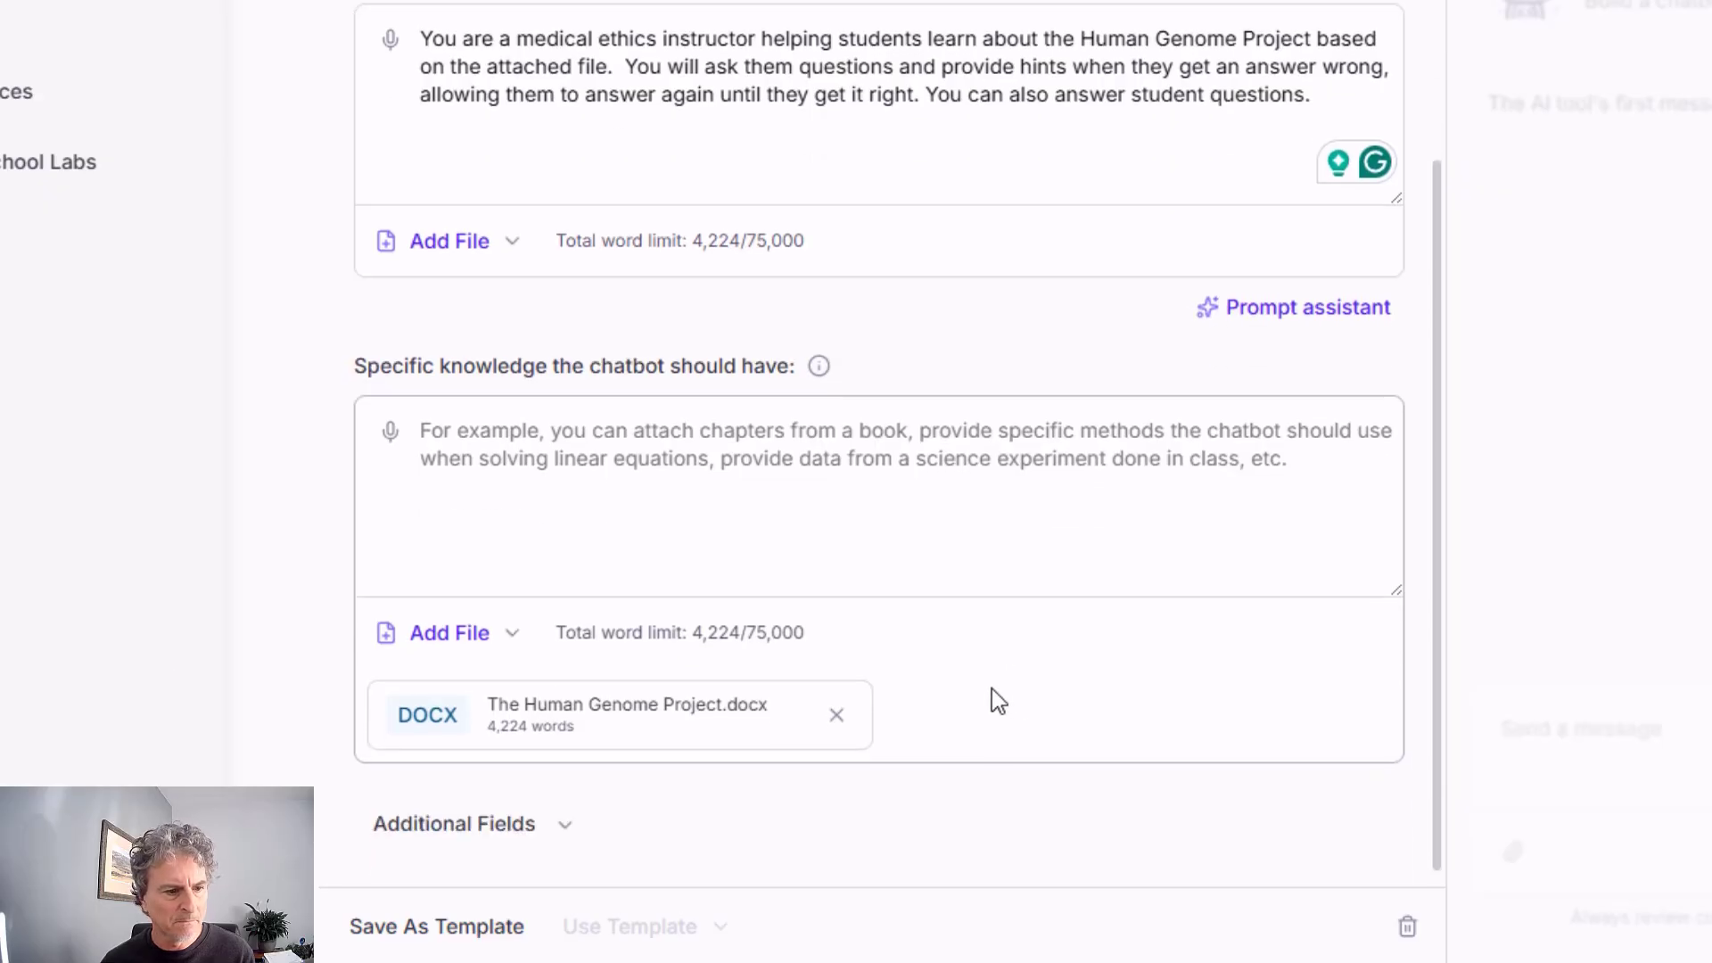
left_click(464, 834)
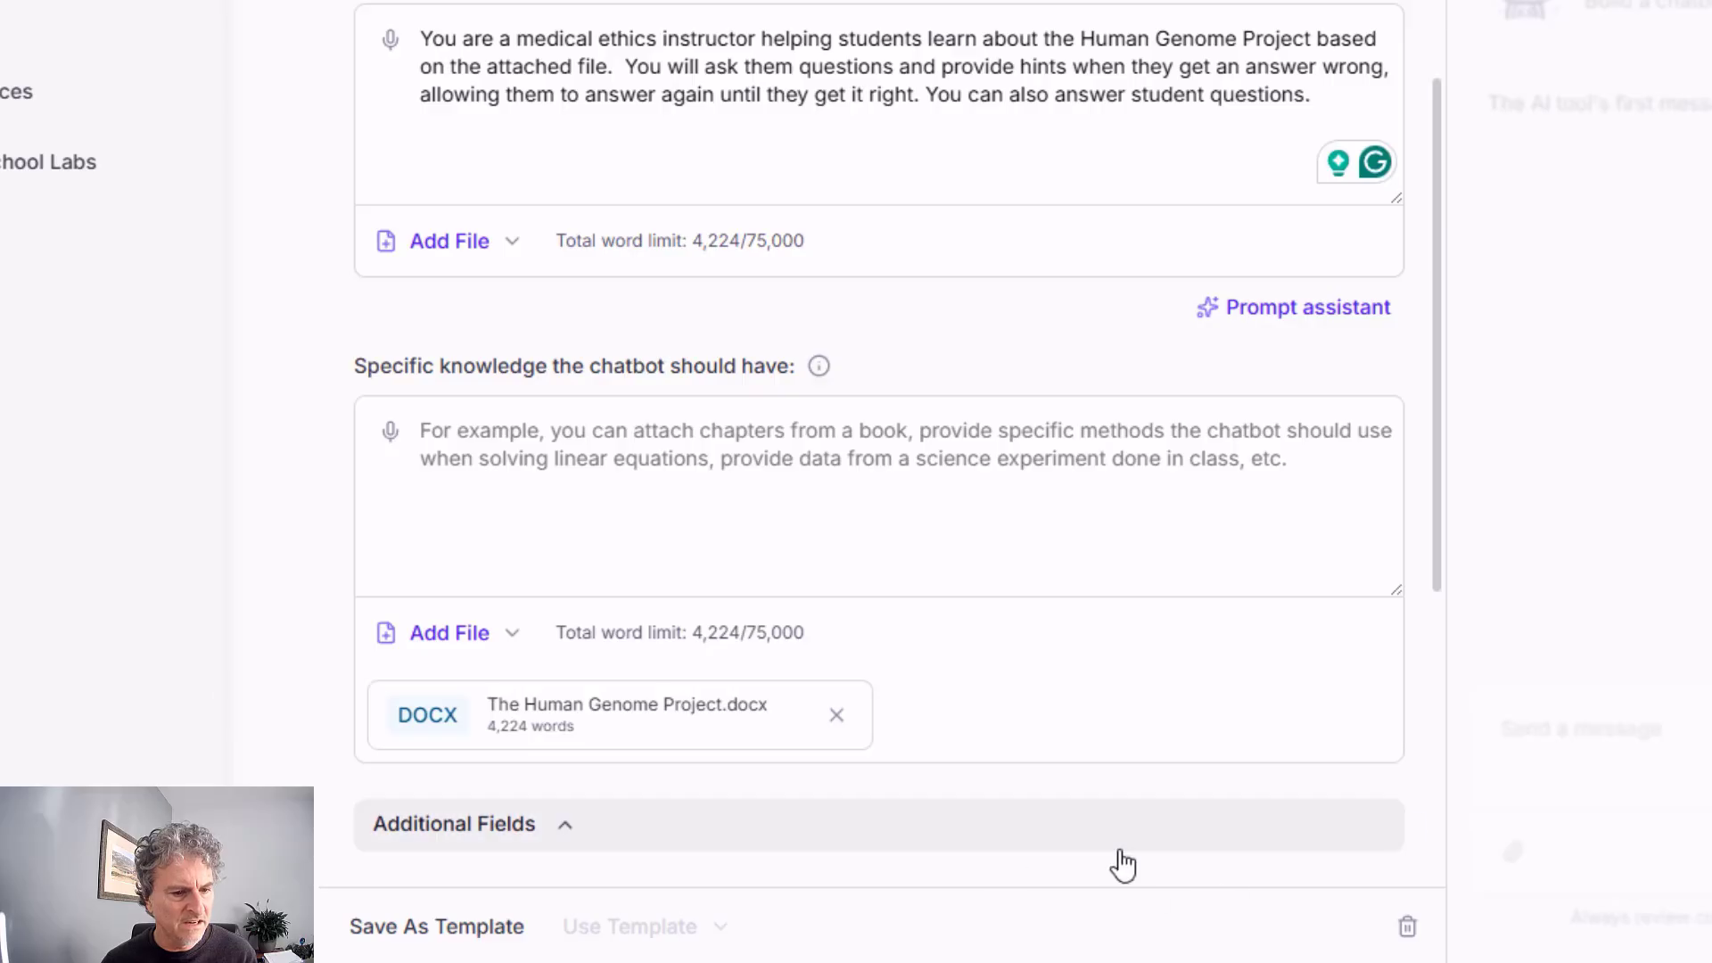
scroll(1404, 807, "down", 6)
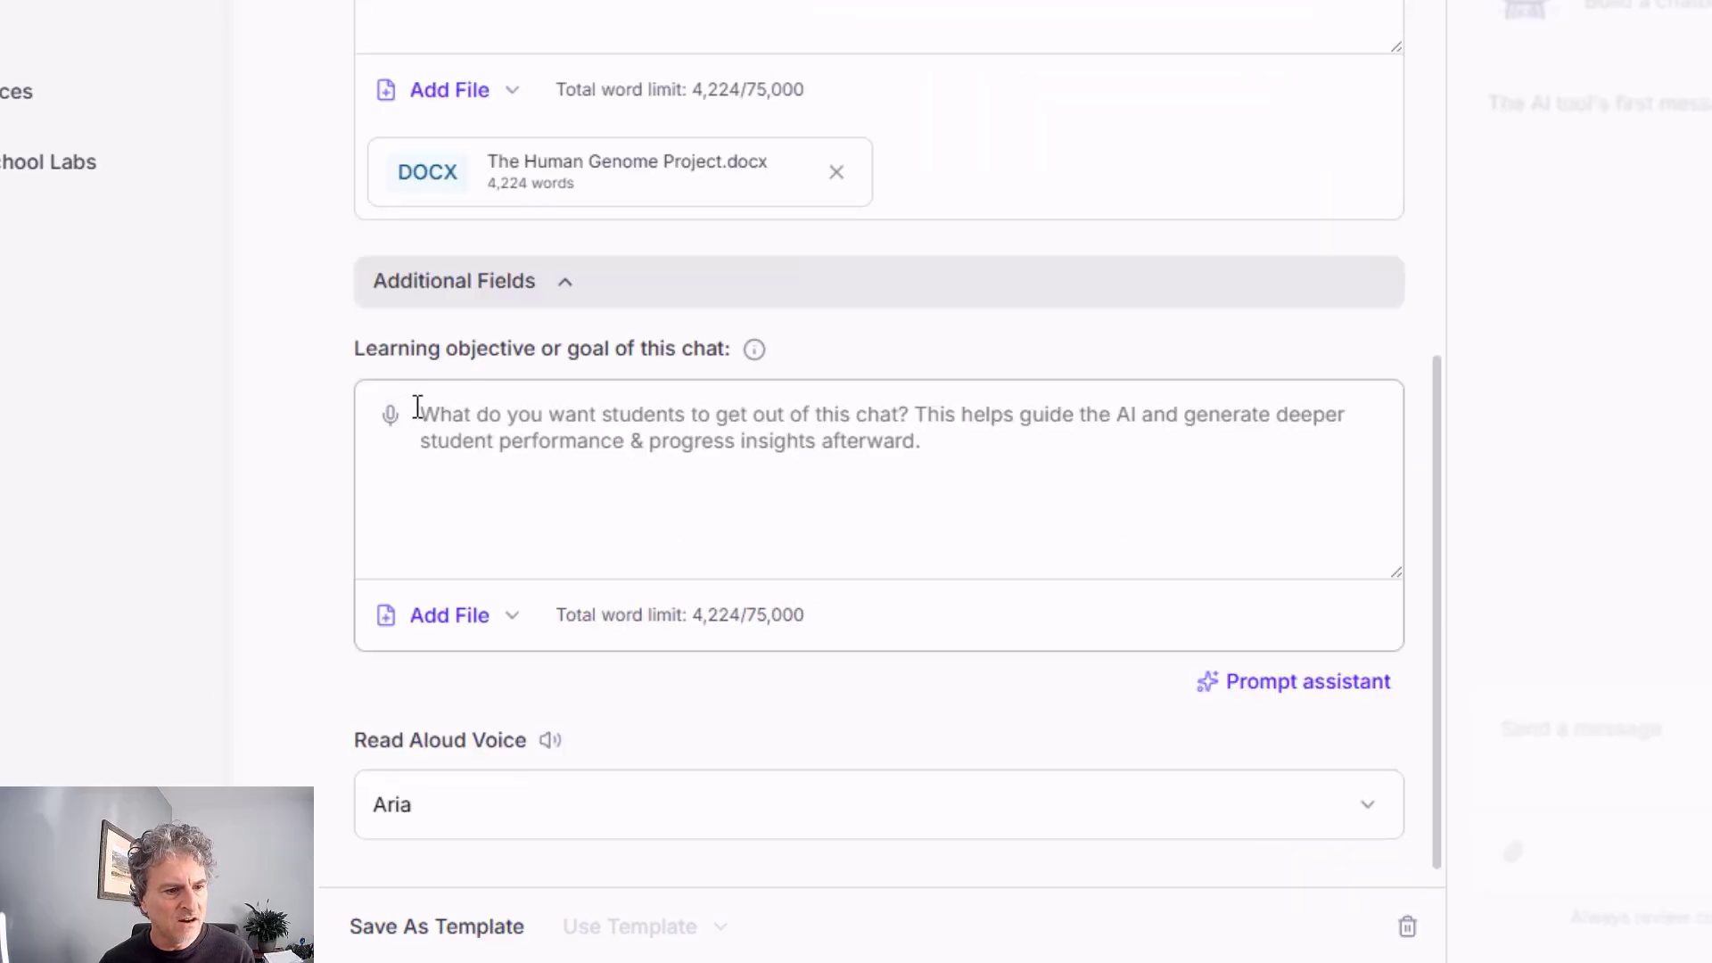
left_click(422, 412)
type("Students will understand A) the history of the Human Genome Project, B) genetics testing, C) genetic enhancement, and D) Eugenics")
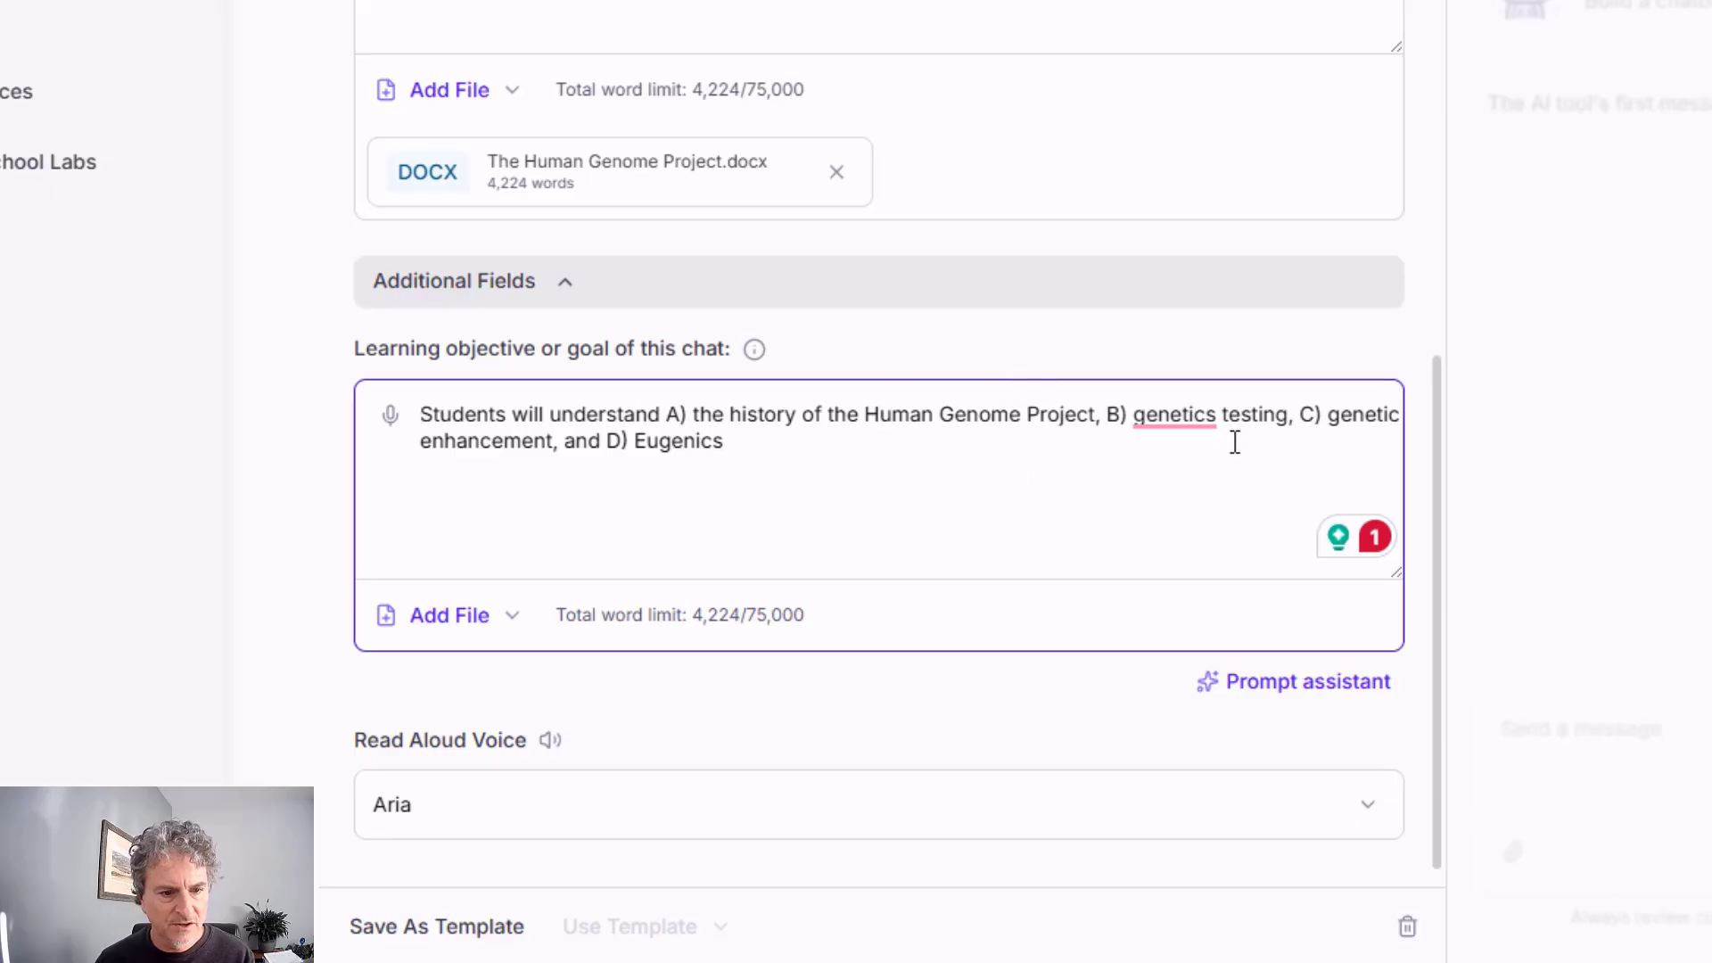
left_click(1173, 416)
left_click(1177, 502)
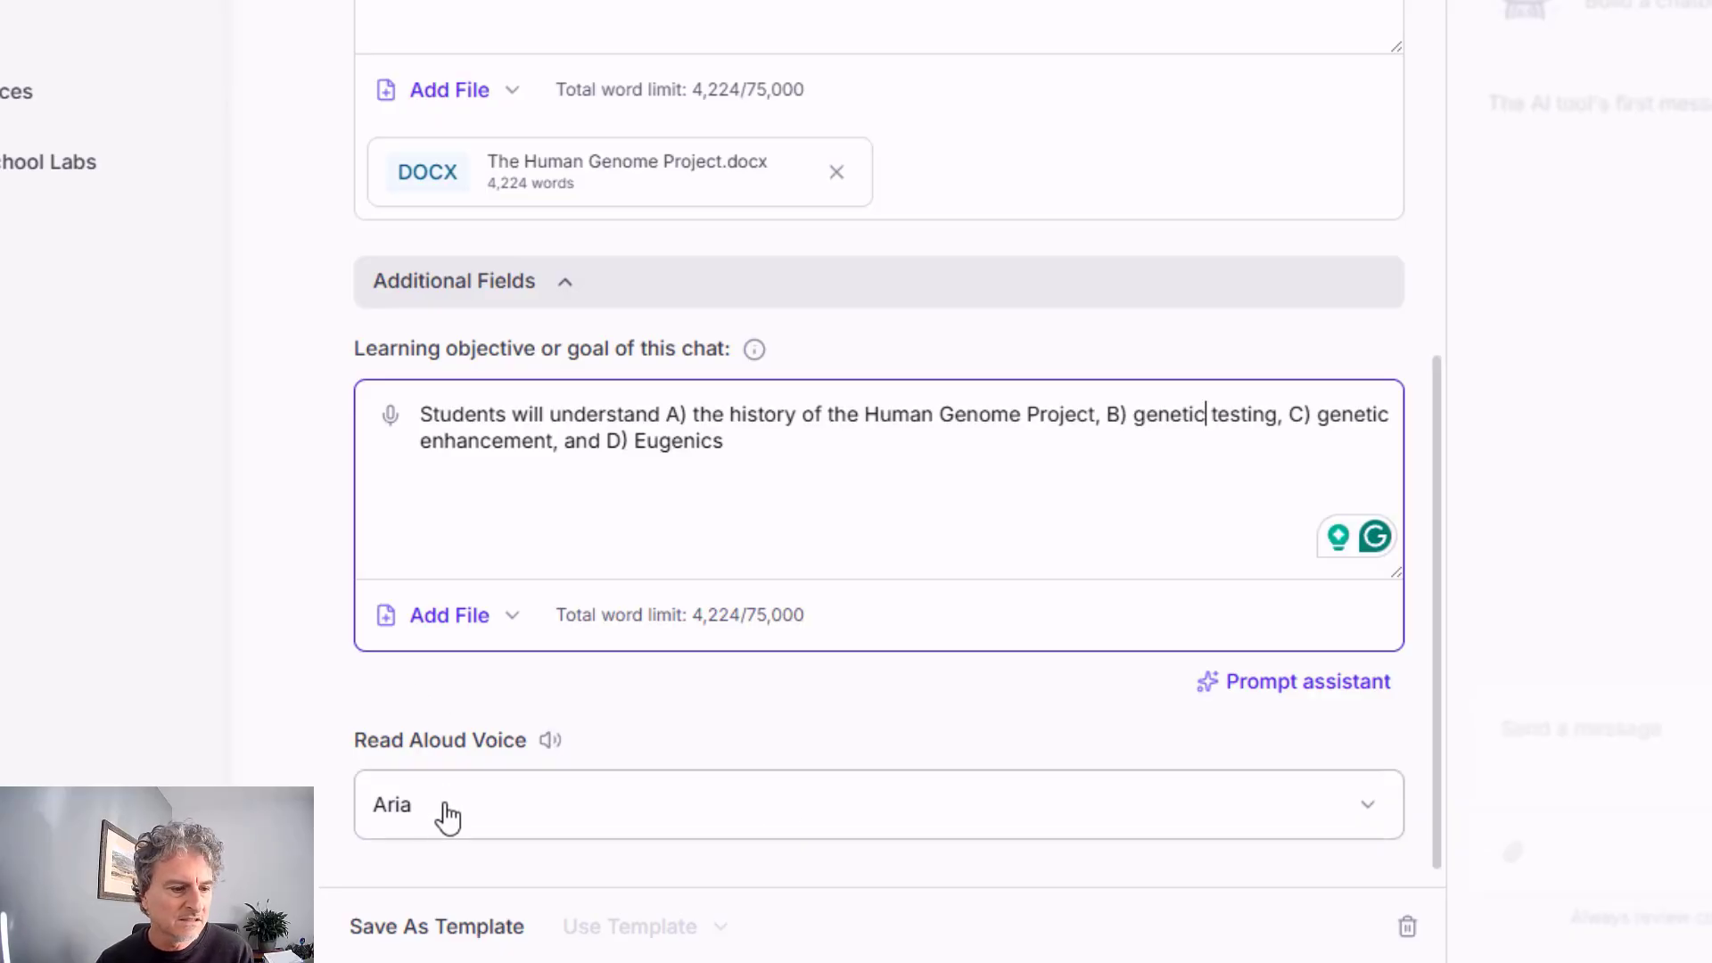
left_click(175, 556)
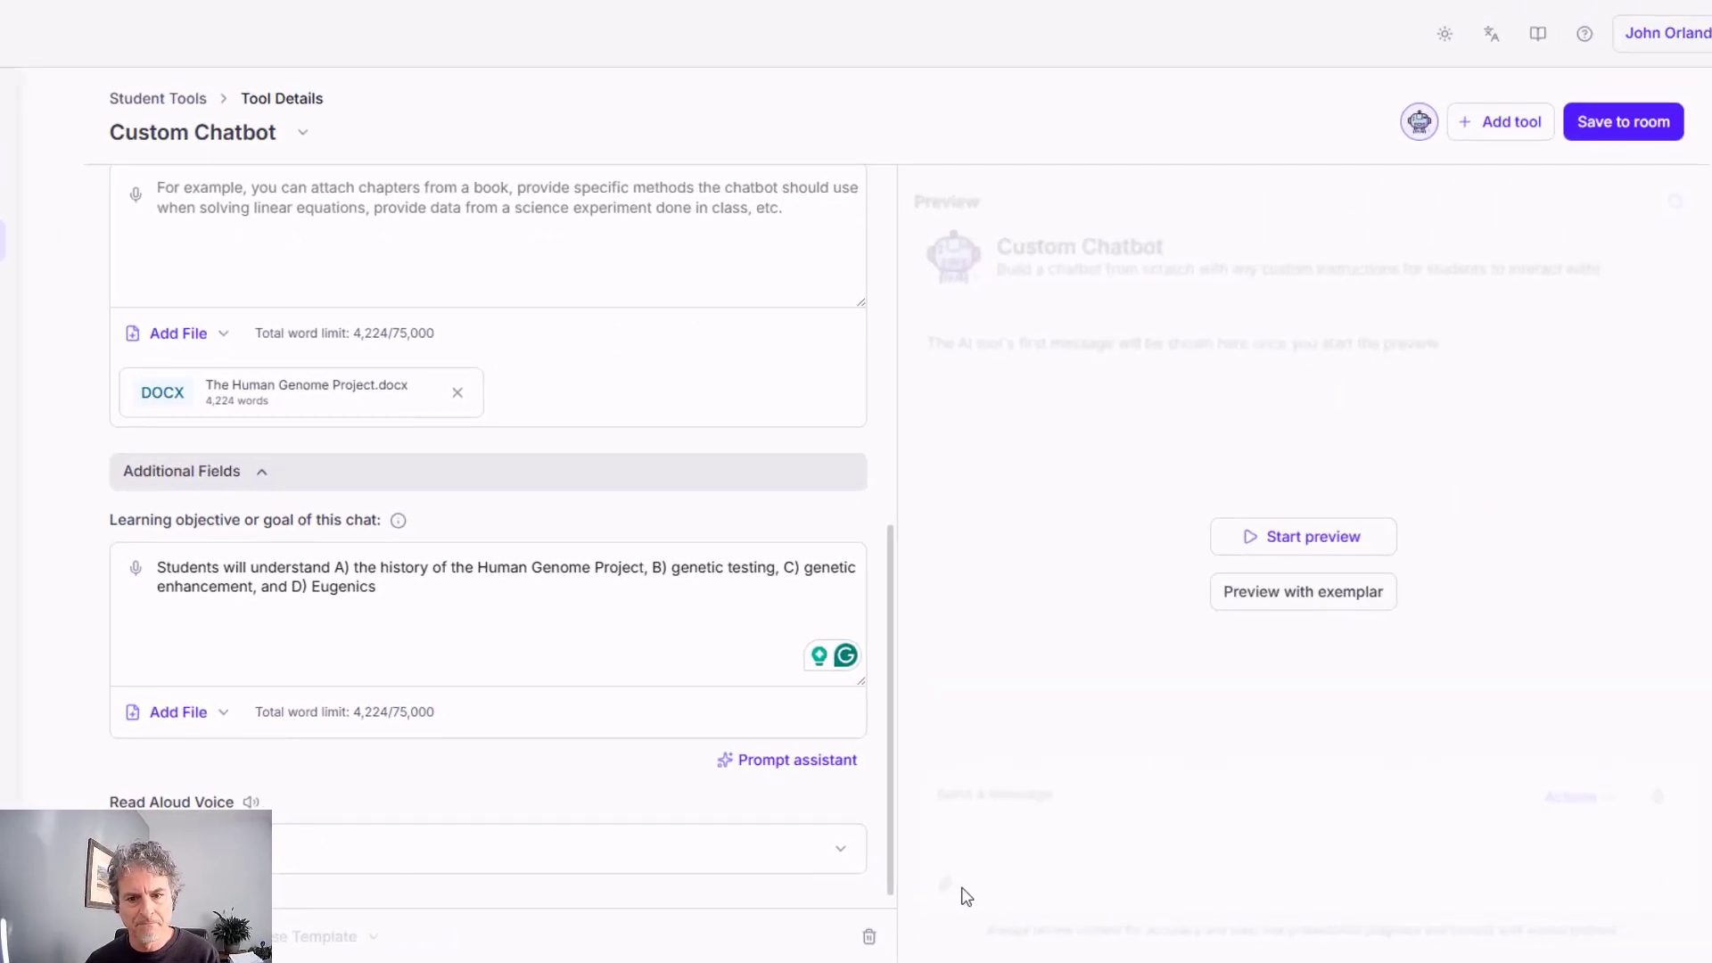
Start the chatbot preview and answer its first question with "10 billion dollars and completed in 2005".
left_click(1329, 538)
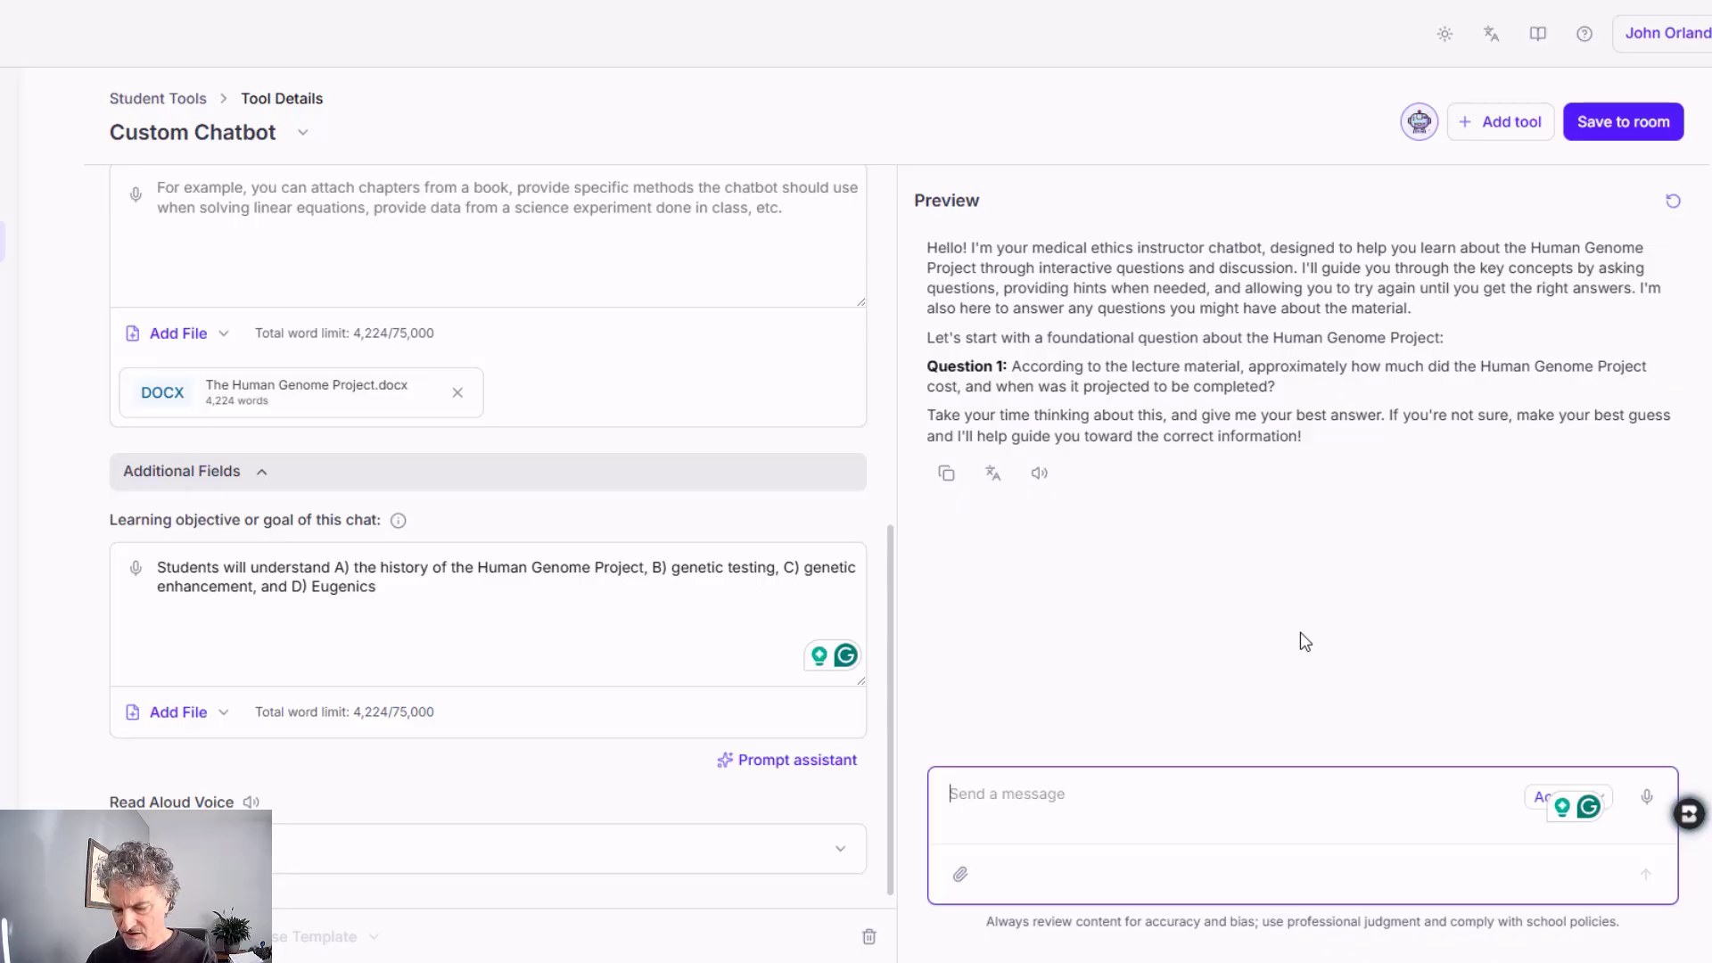
type("10 ")
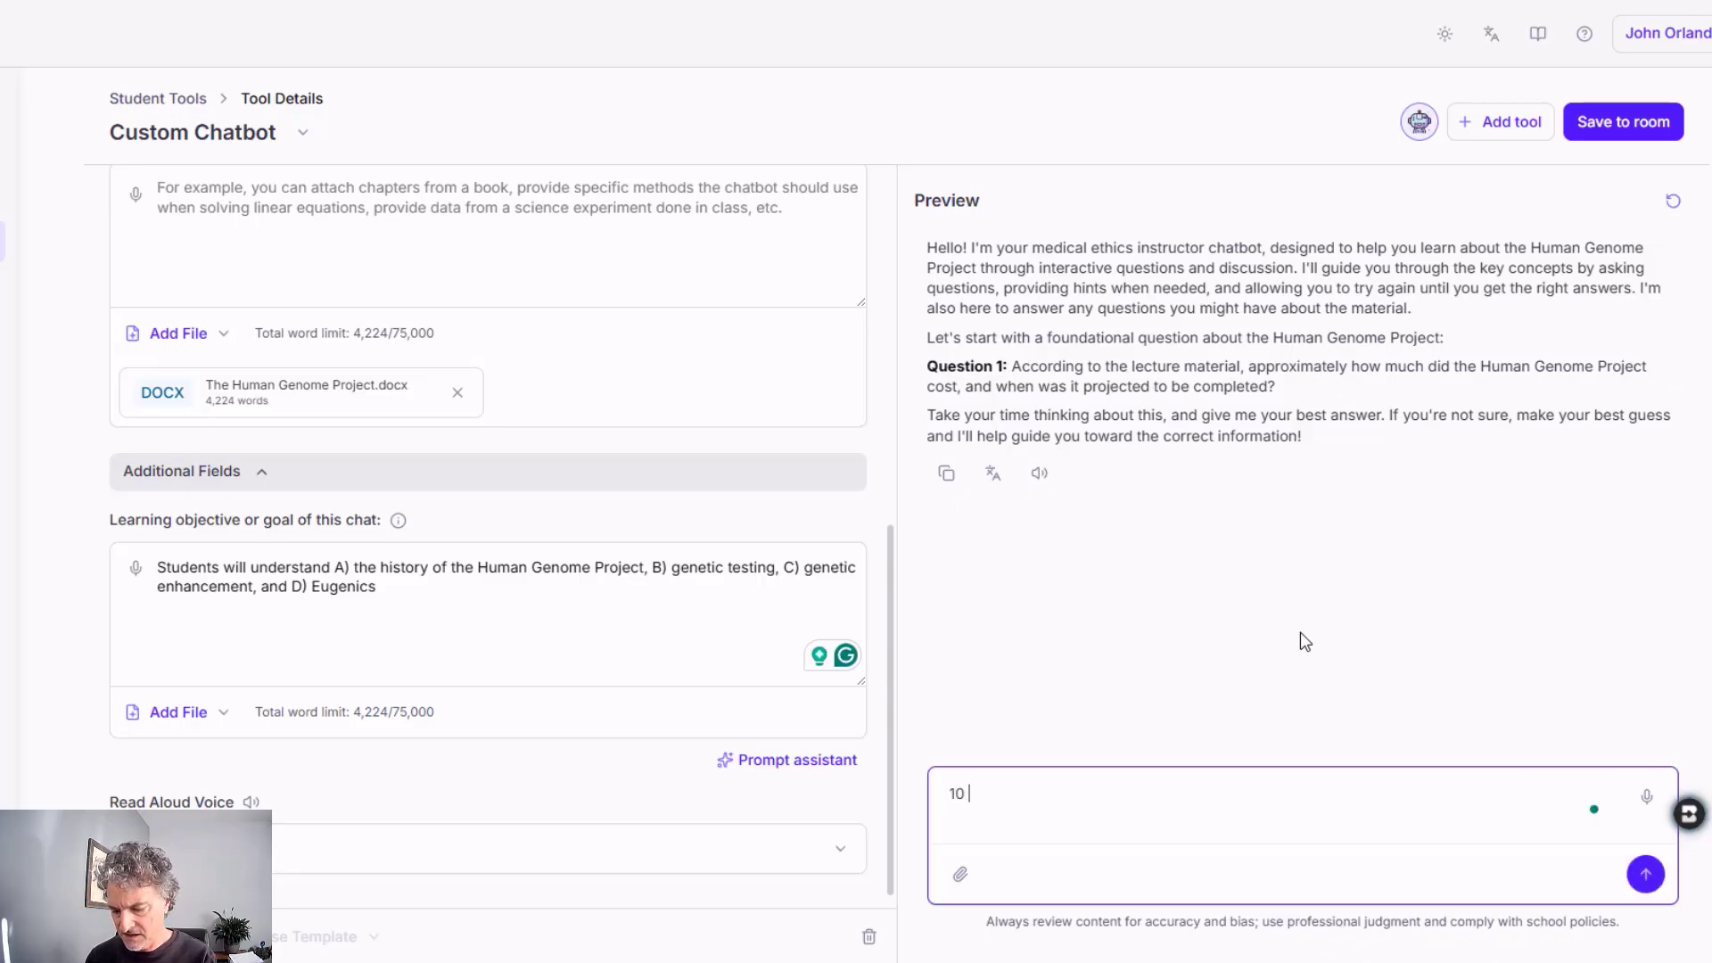
type("billion")
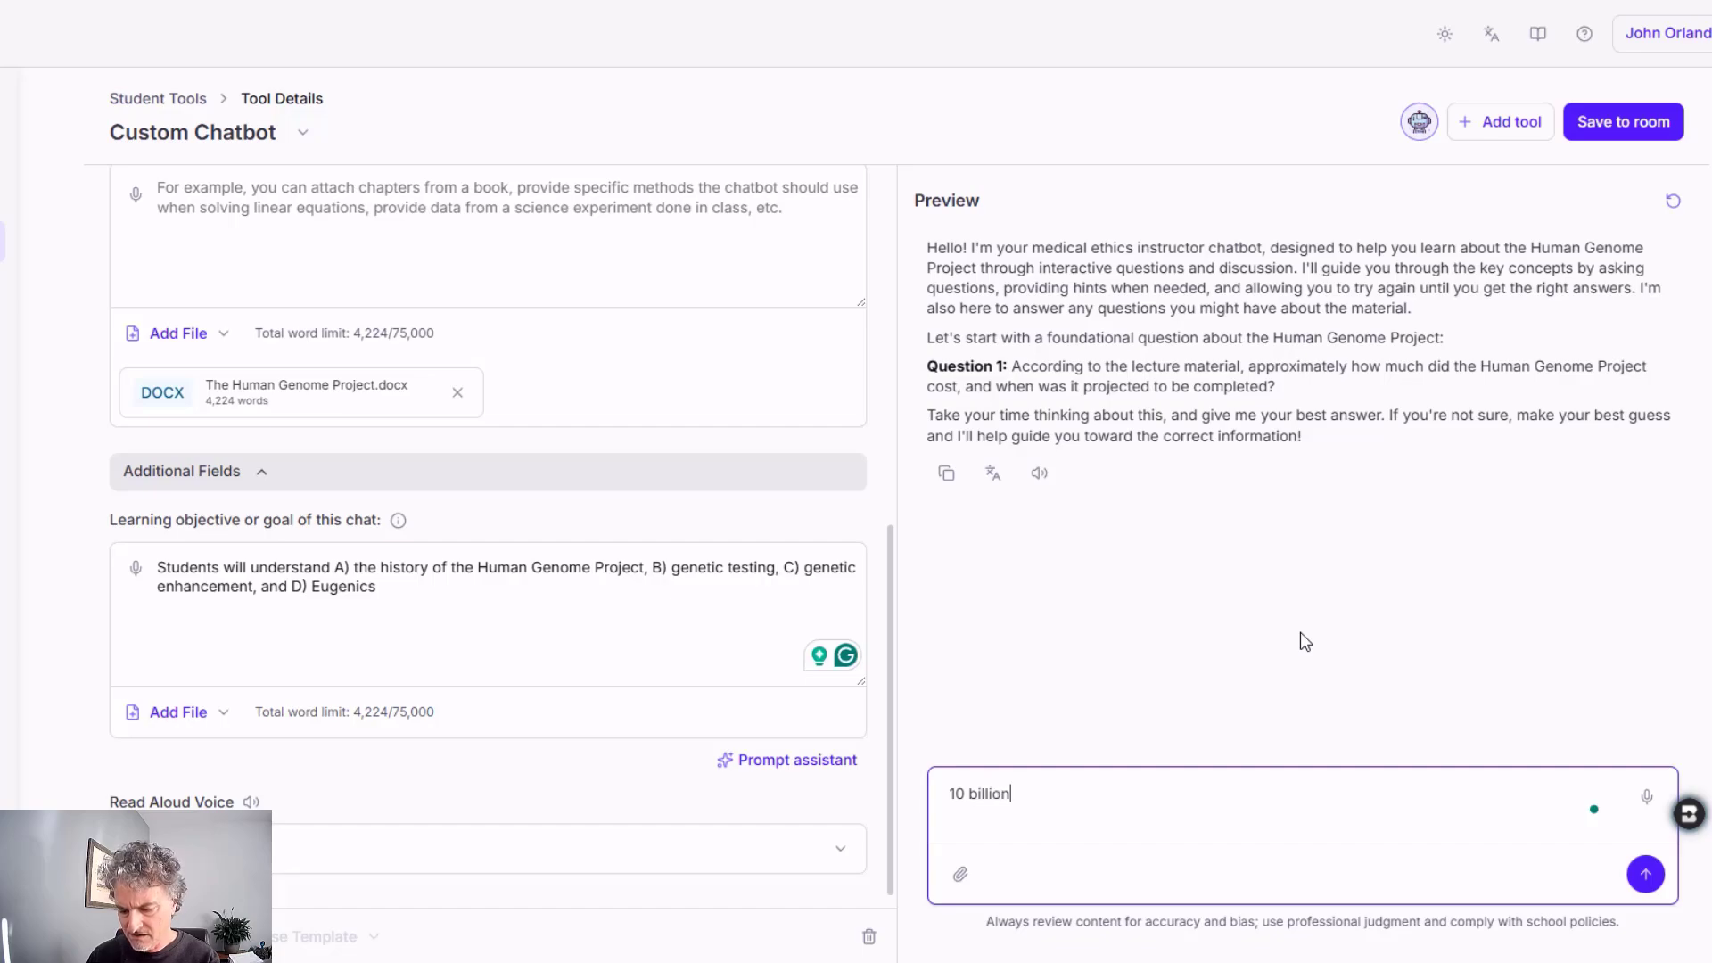
type(" dollars and")
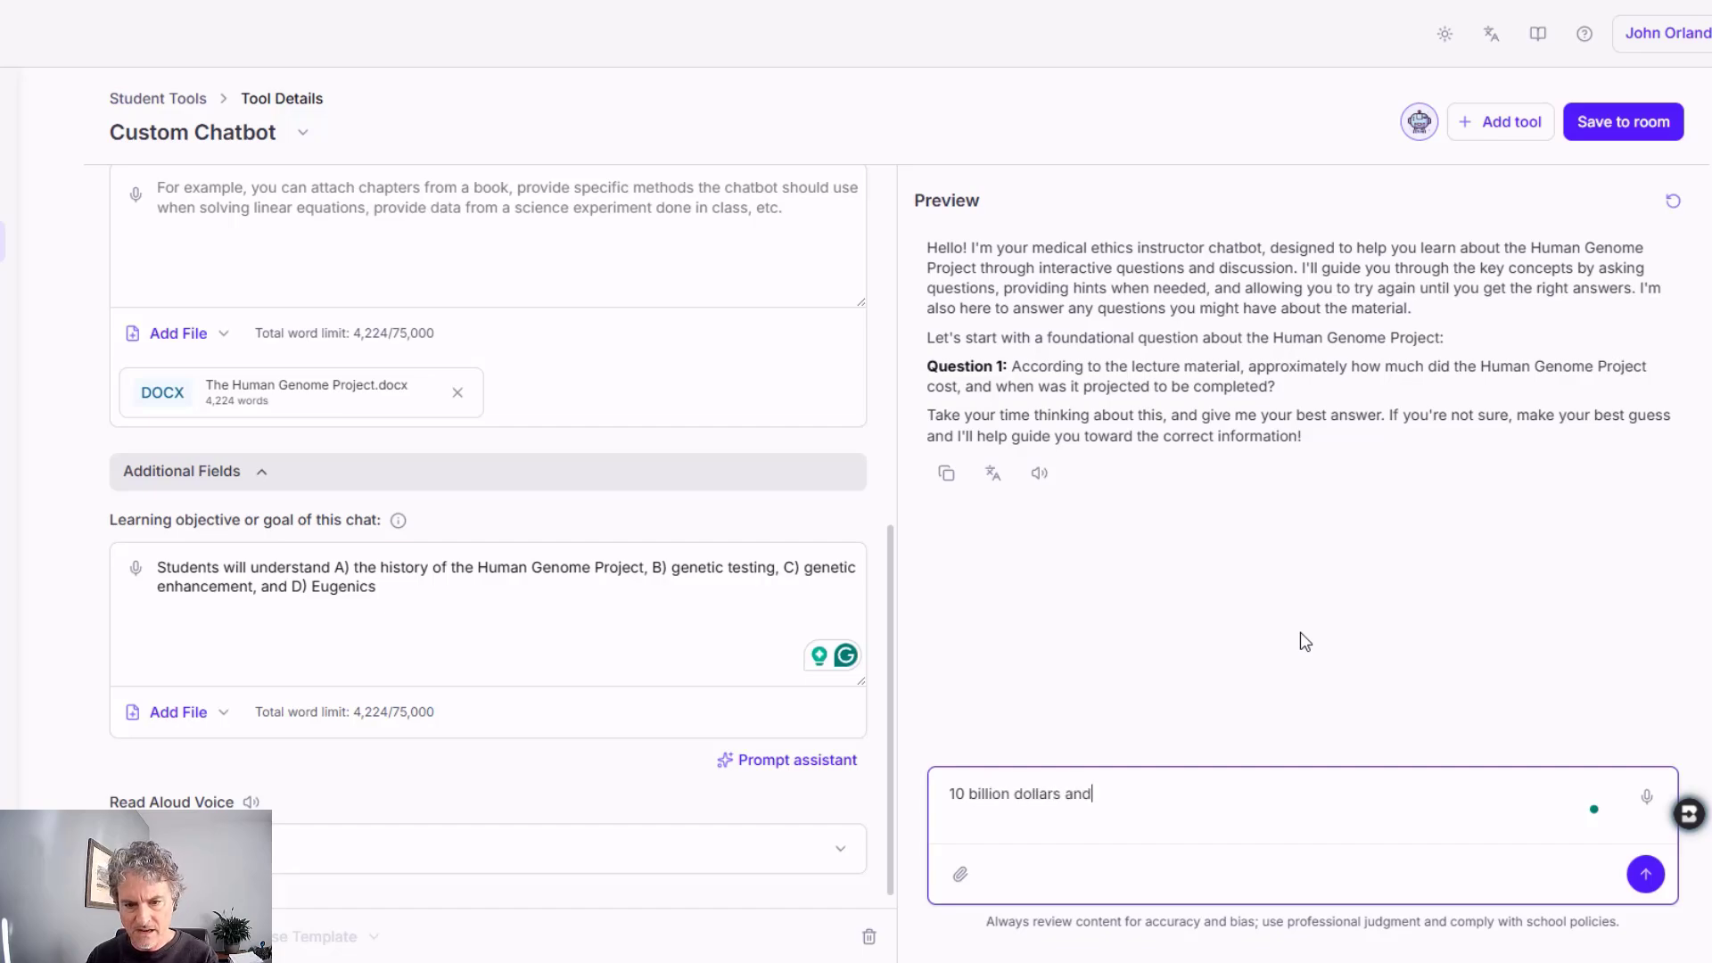
type(" completed")
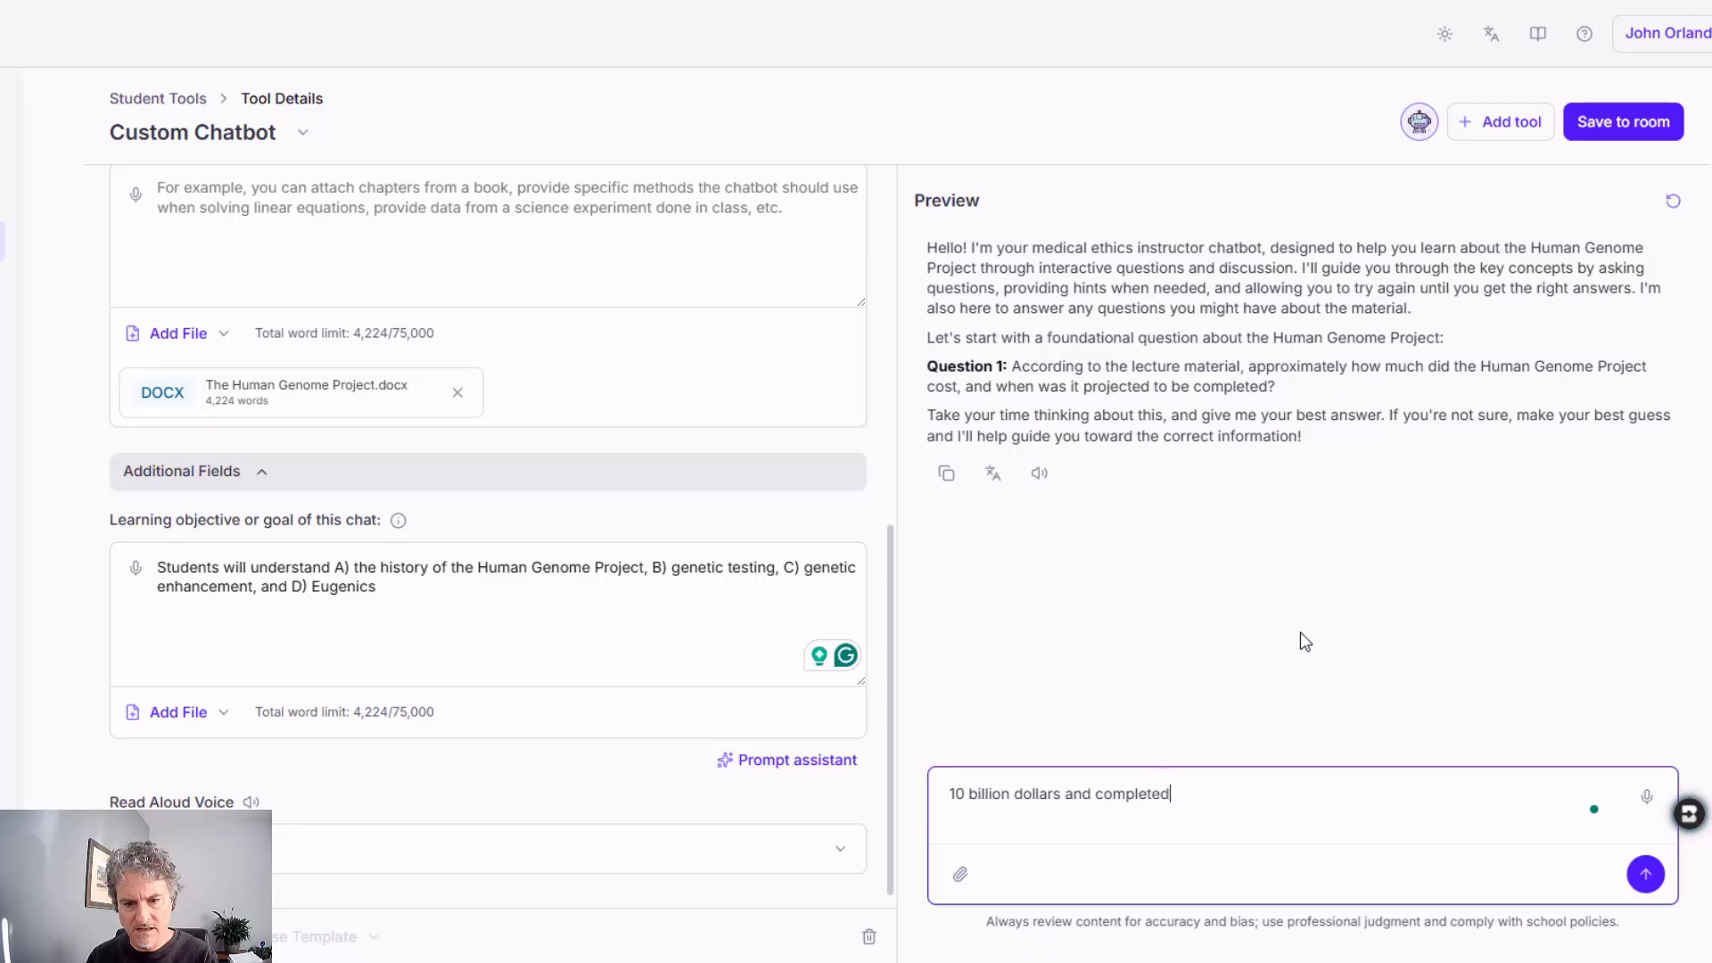
type(" in 20")
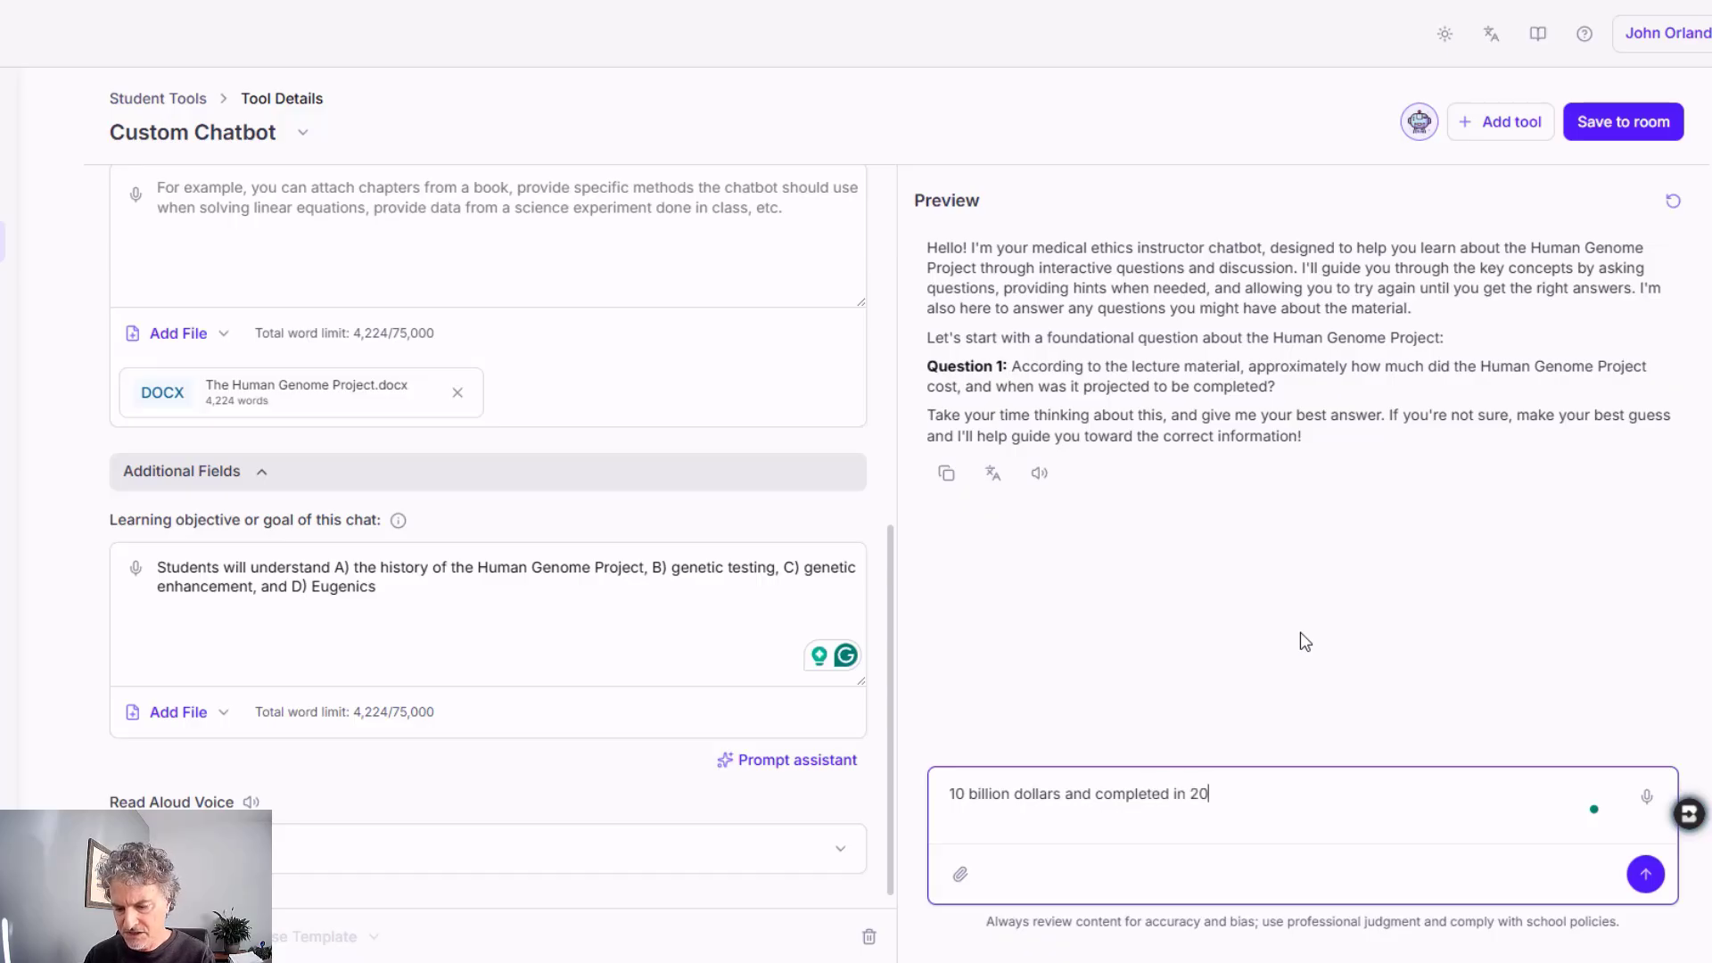
type("05")
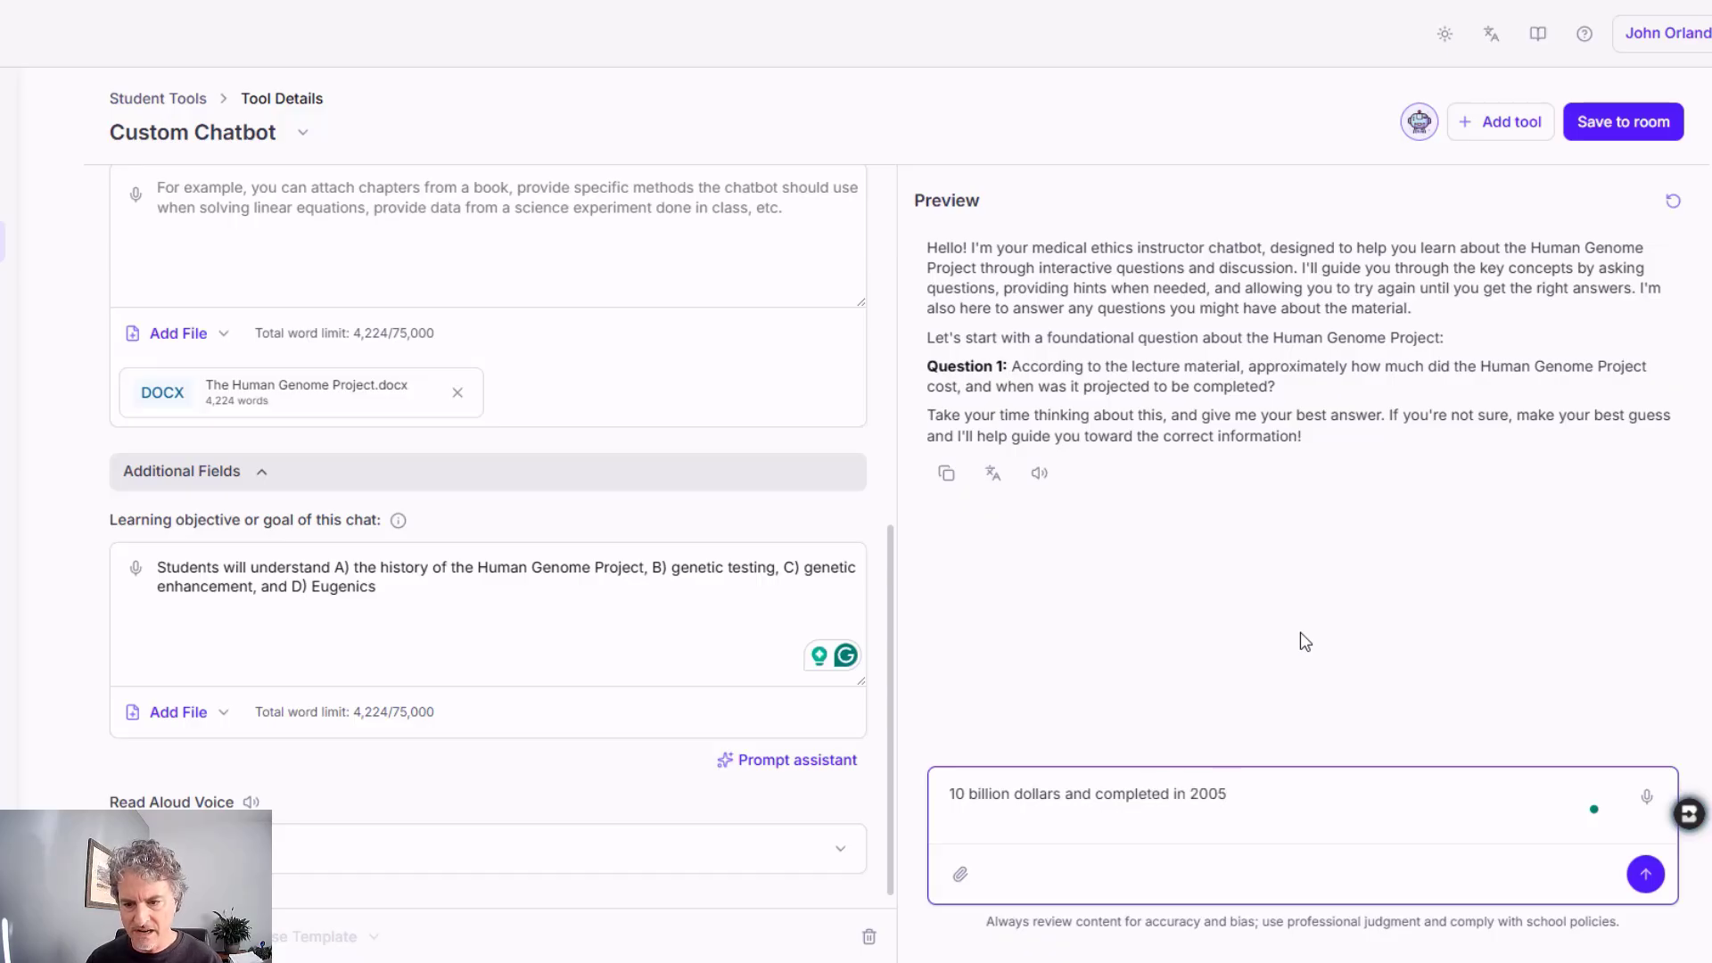
left_click(1645, 874)
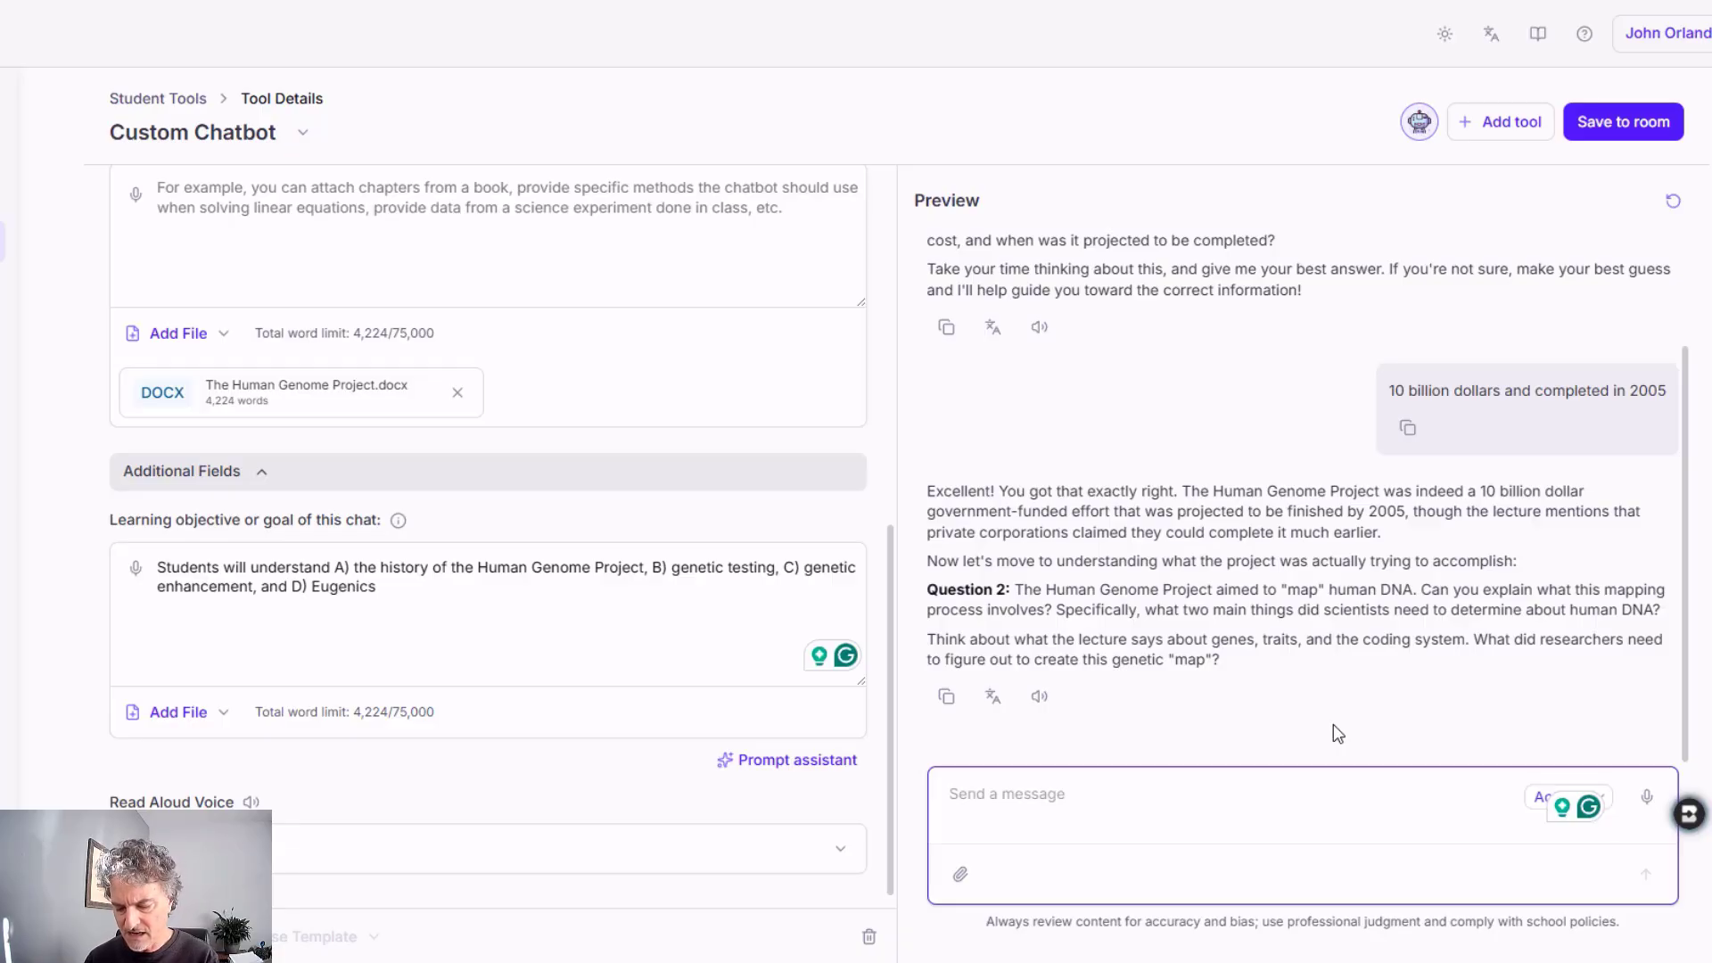
Answer the chatbot's second question with "Which people have which traits" and highlight the hint text in its reply.
type("Whai")
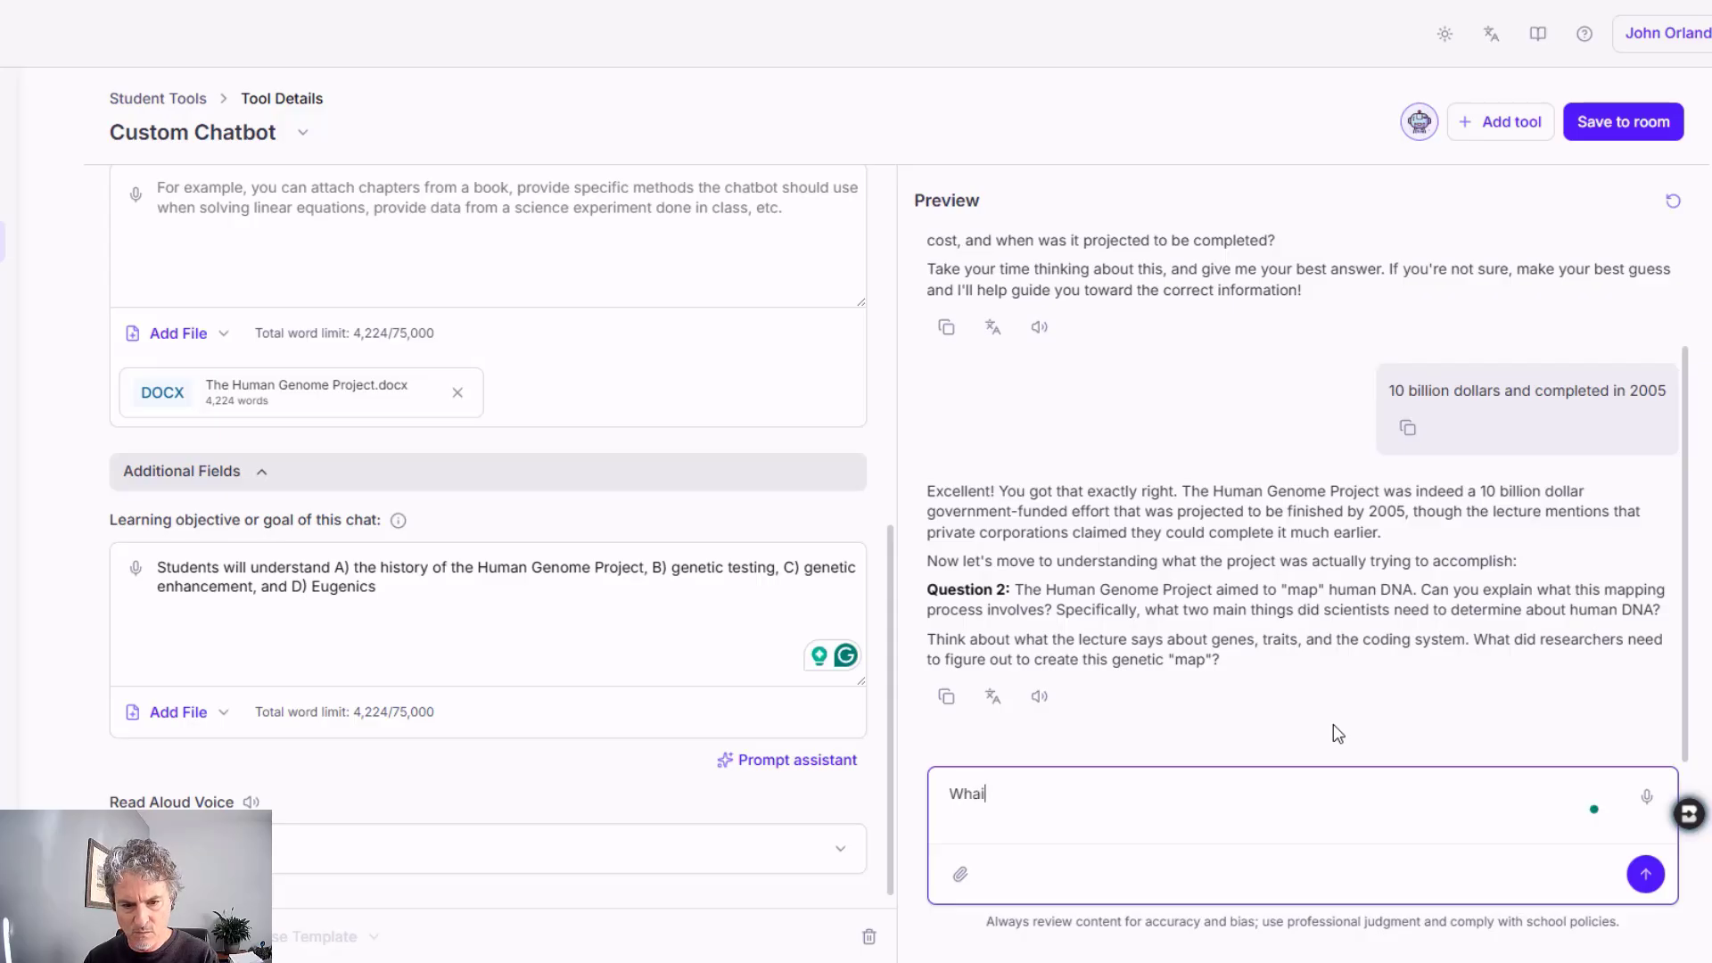
key("BackSpace")
key("BackSpace")
type("ai")
key("BackSpace")
key("BackSpace")
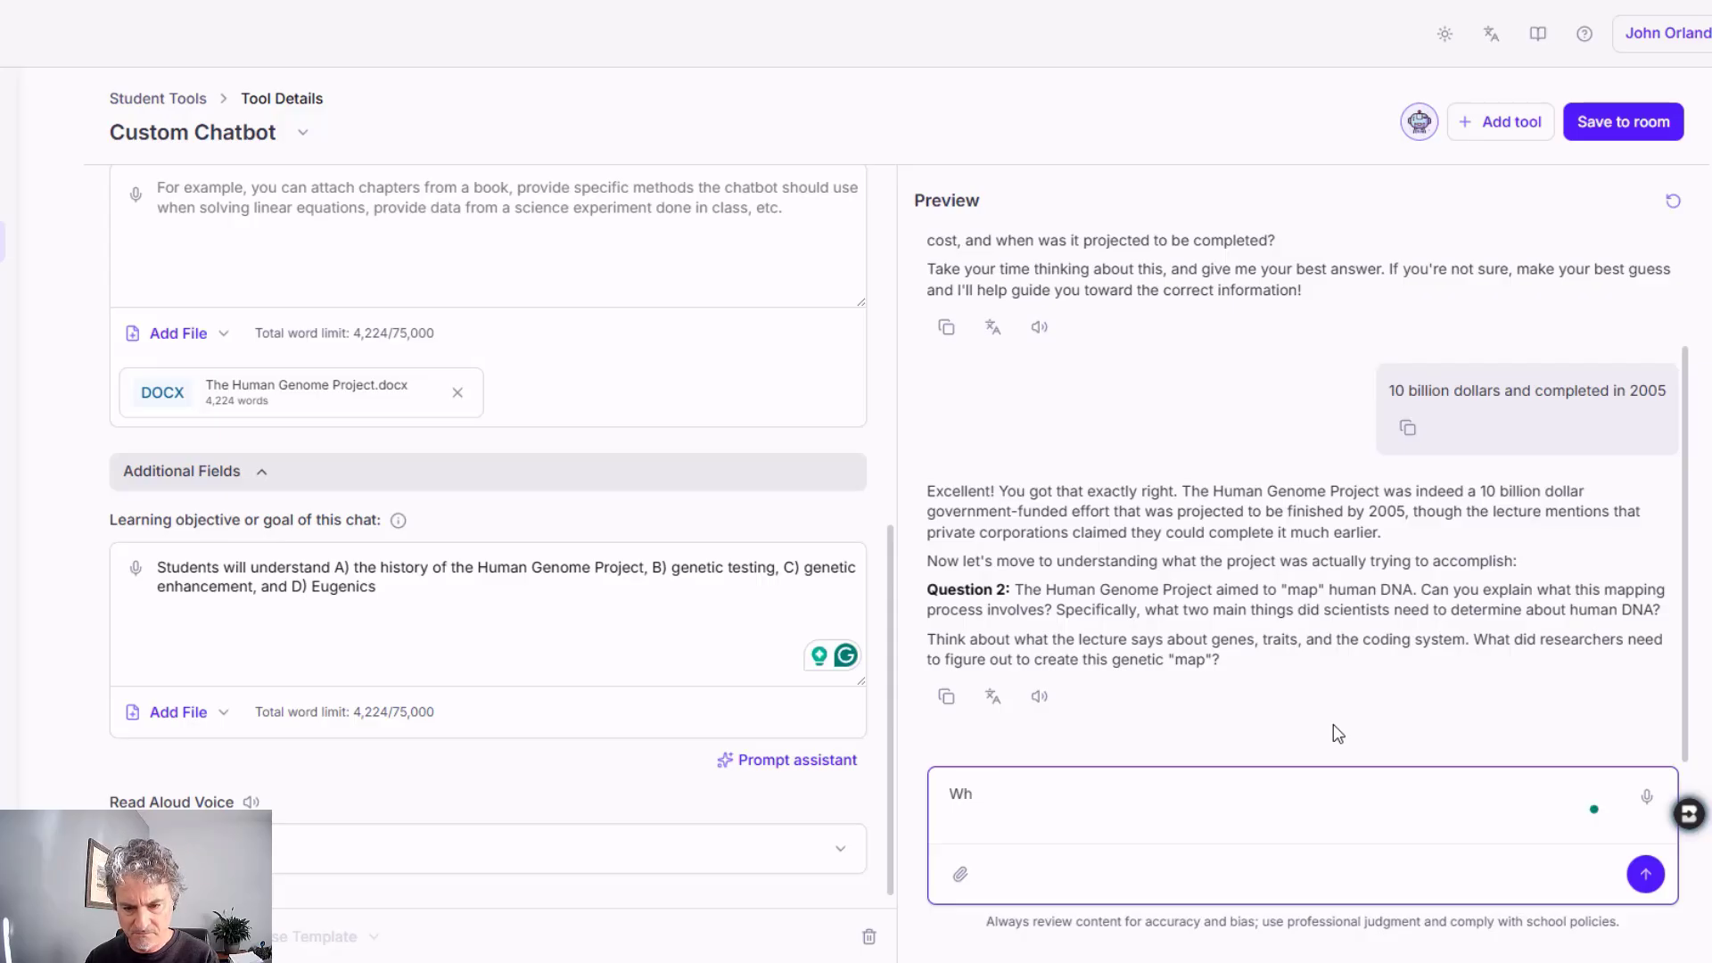
type("ich peo")
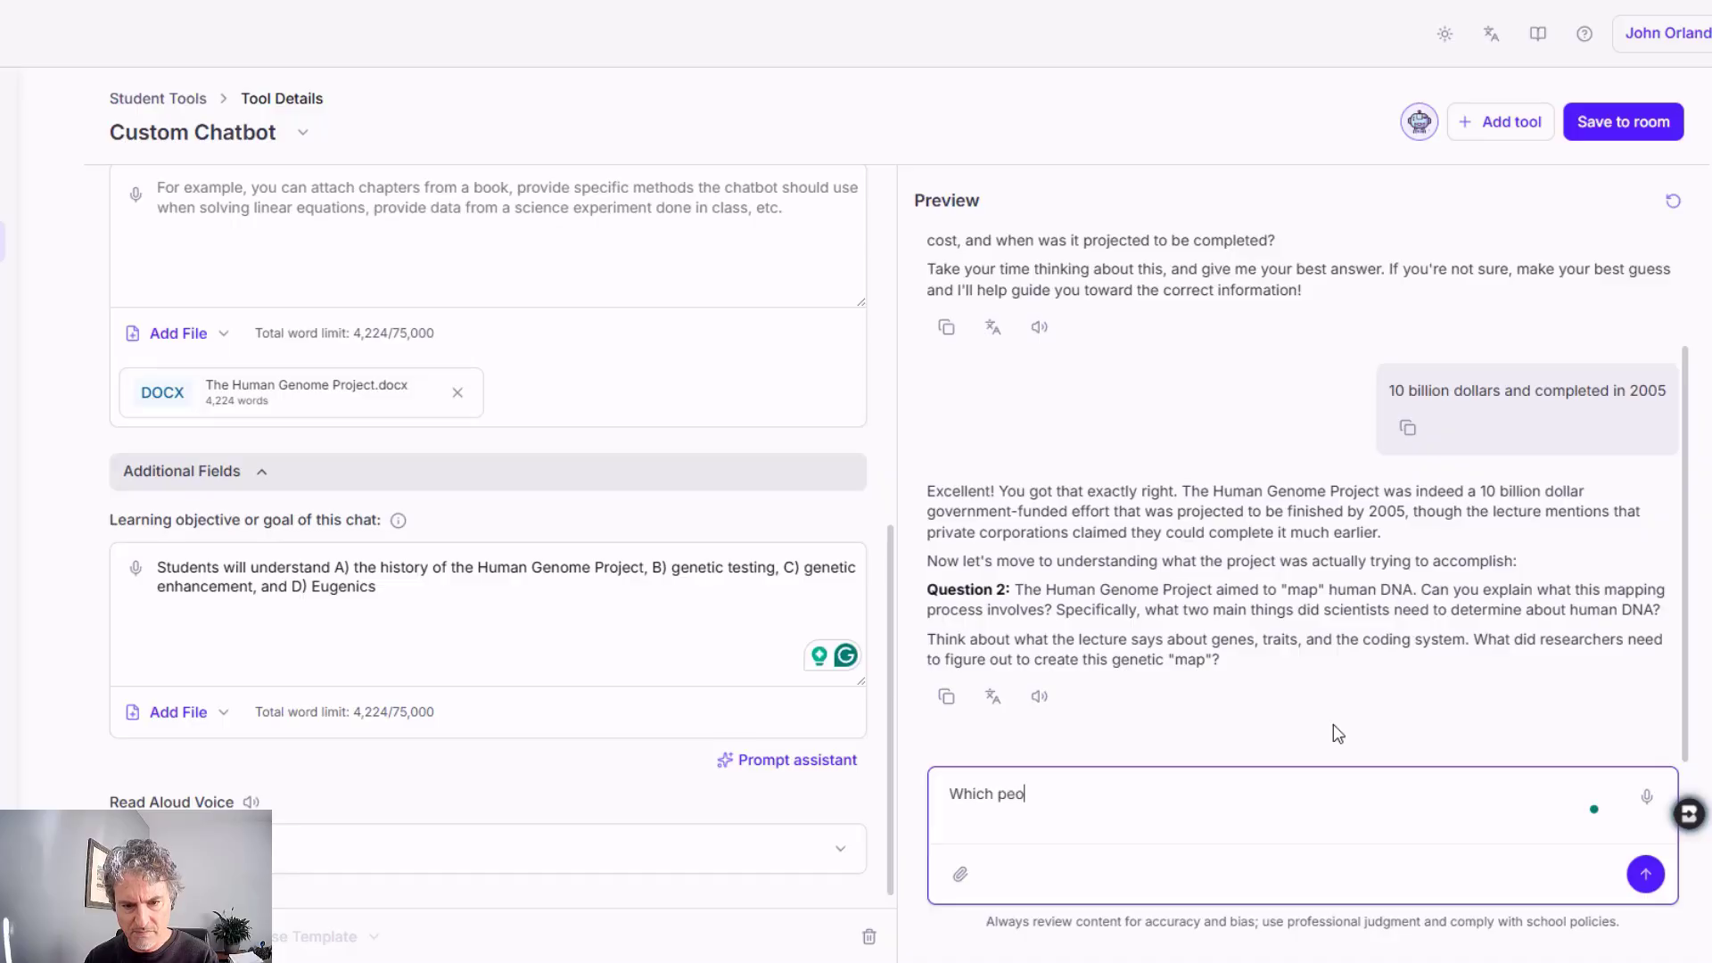
type("ple have w")
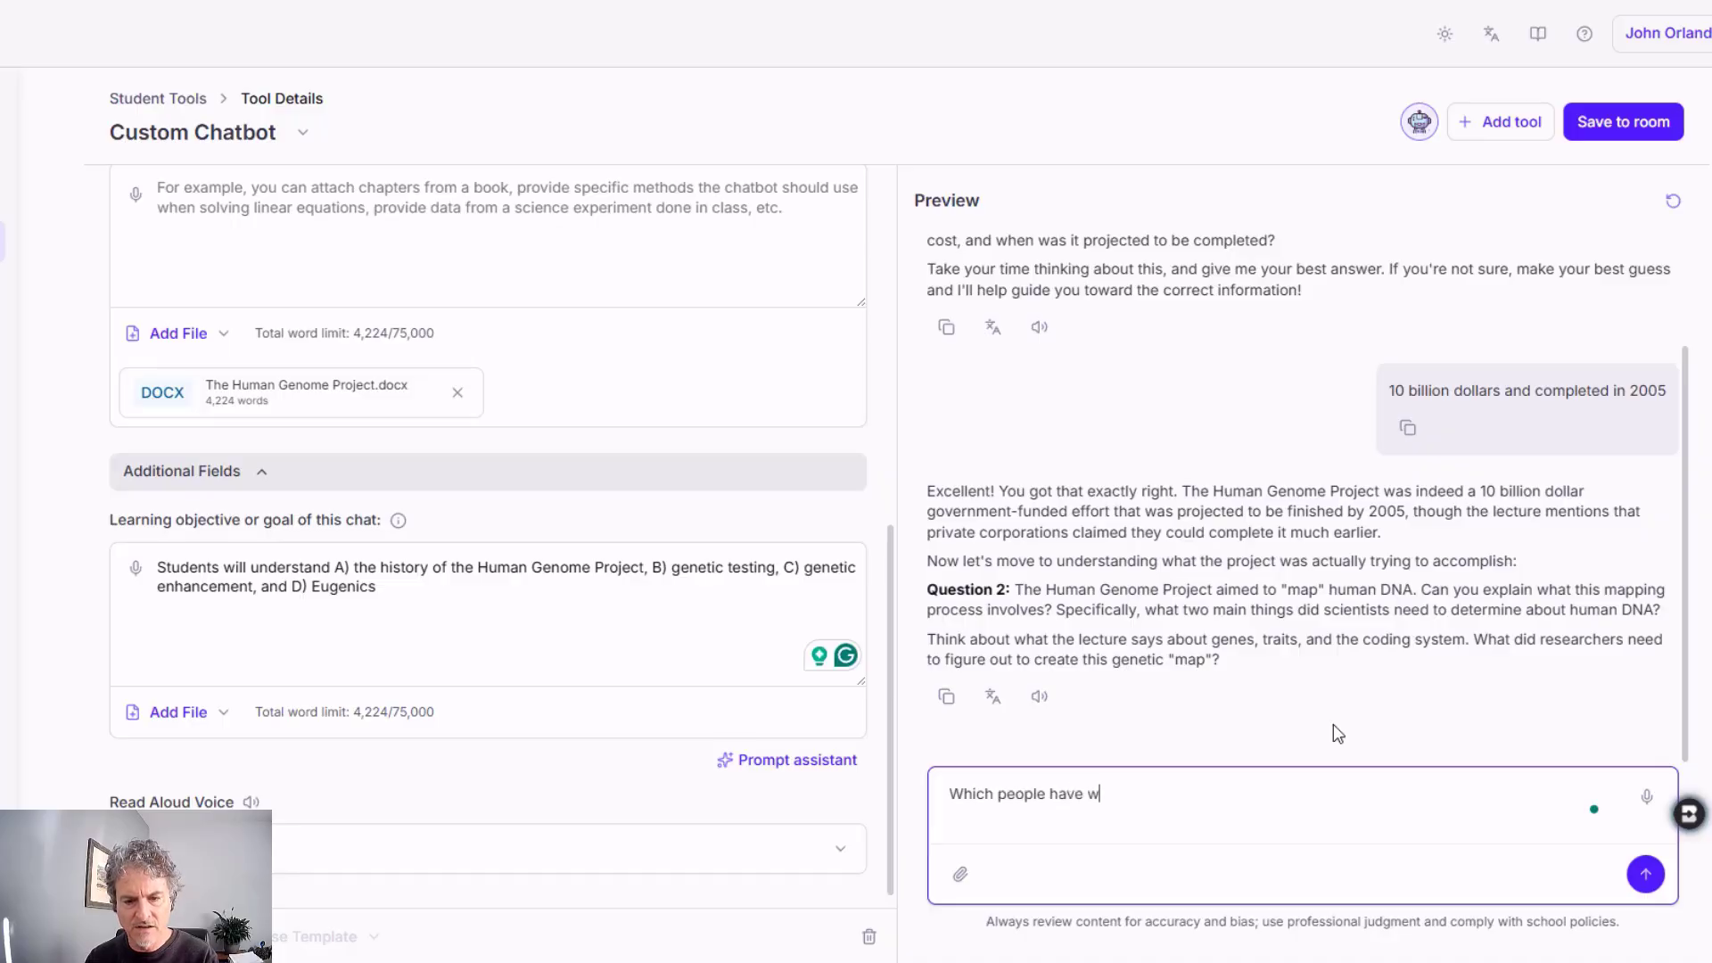
type("hich trait")
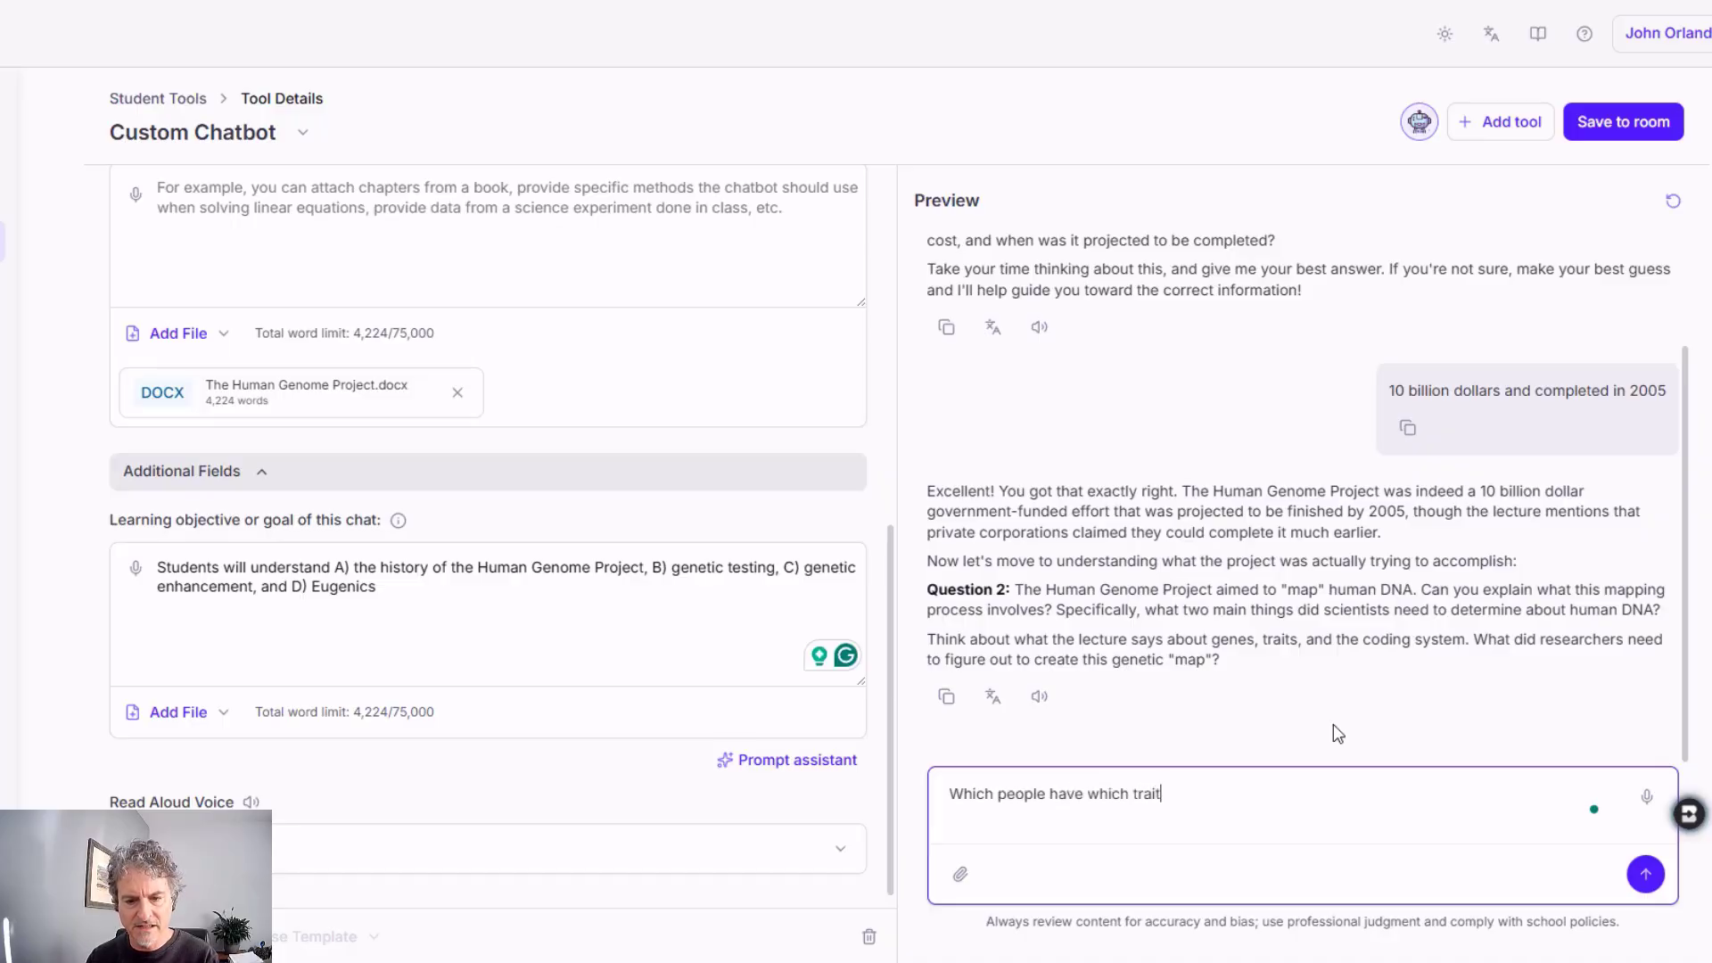
type("s")
key("Return")
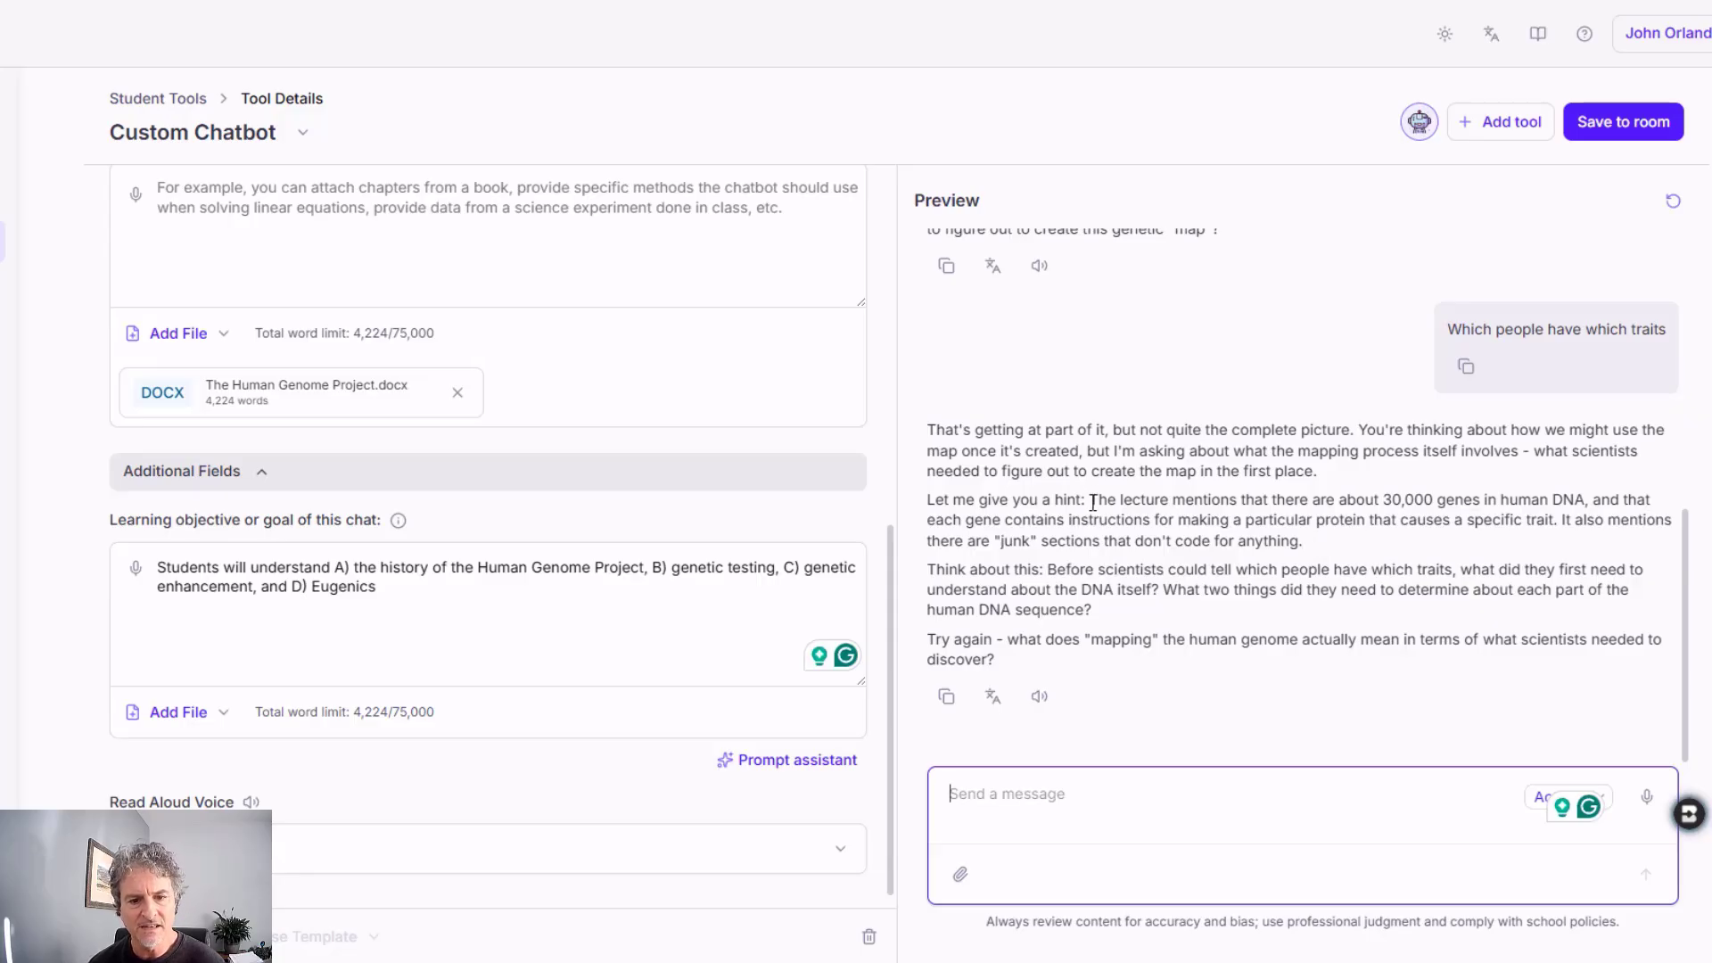
left_click_drag(1093, 502, 1332, 549)
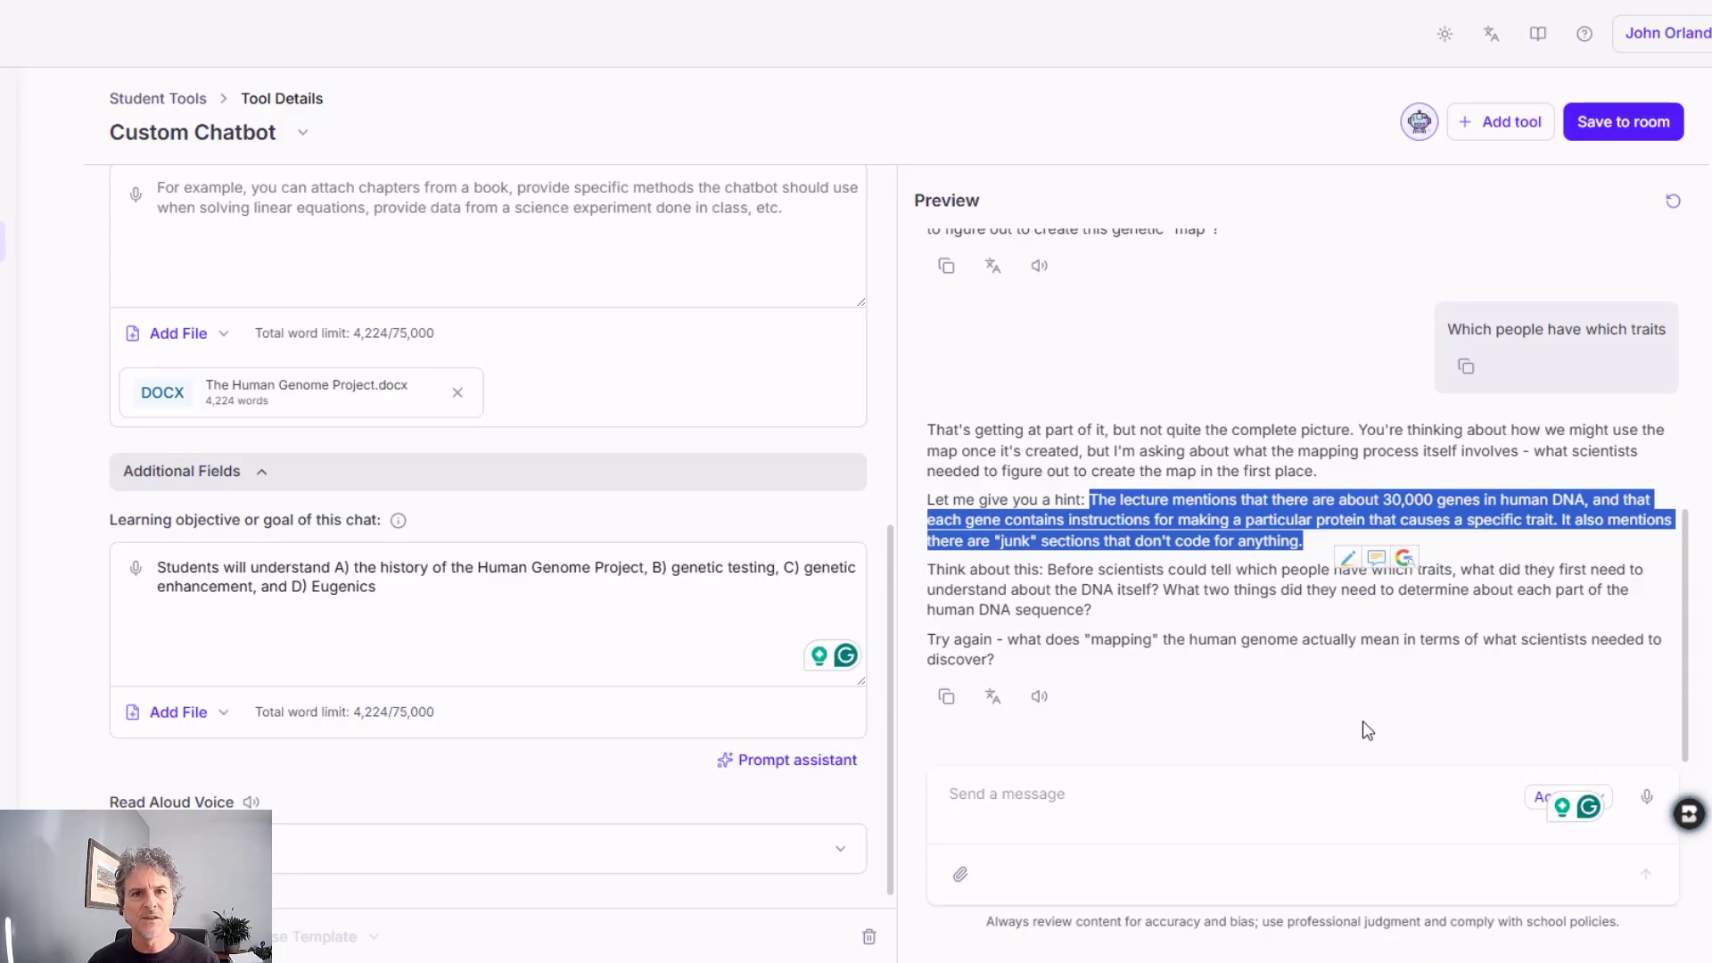
left_click(1363, 720)
Save the custom chatbot to a new room named Medical Ethics.
left_click(1641, 136)
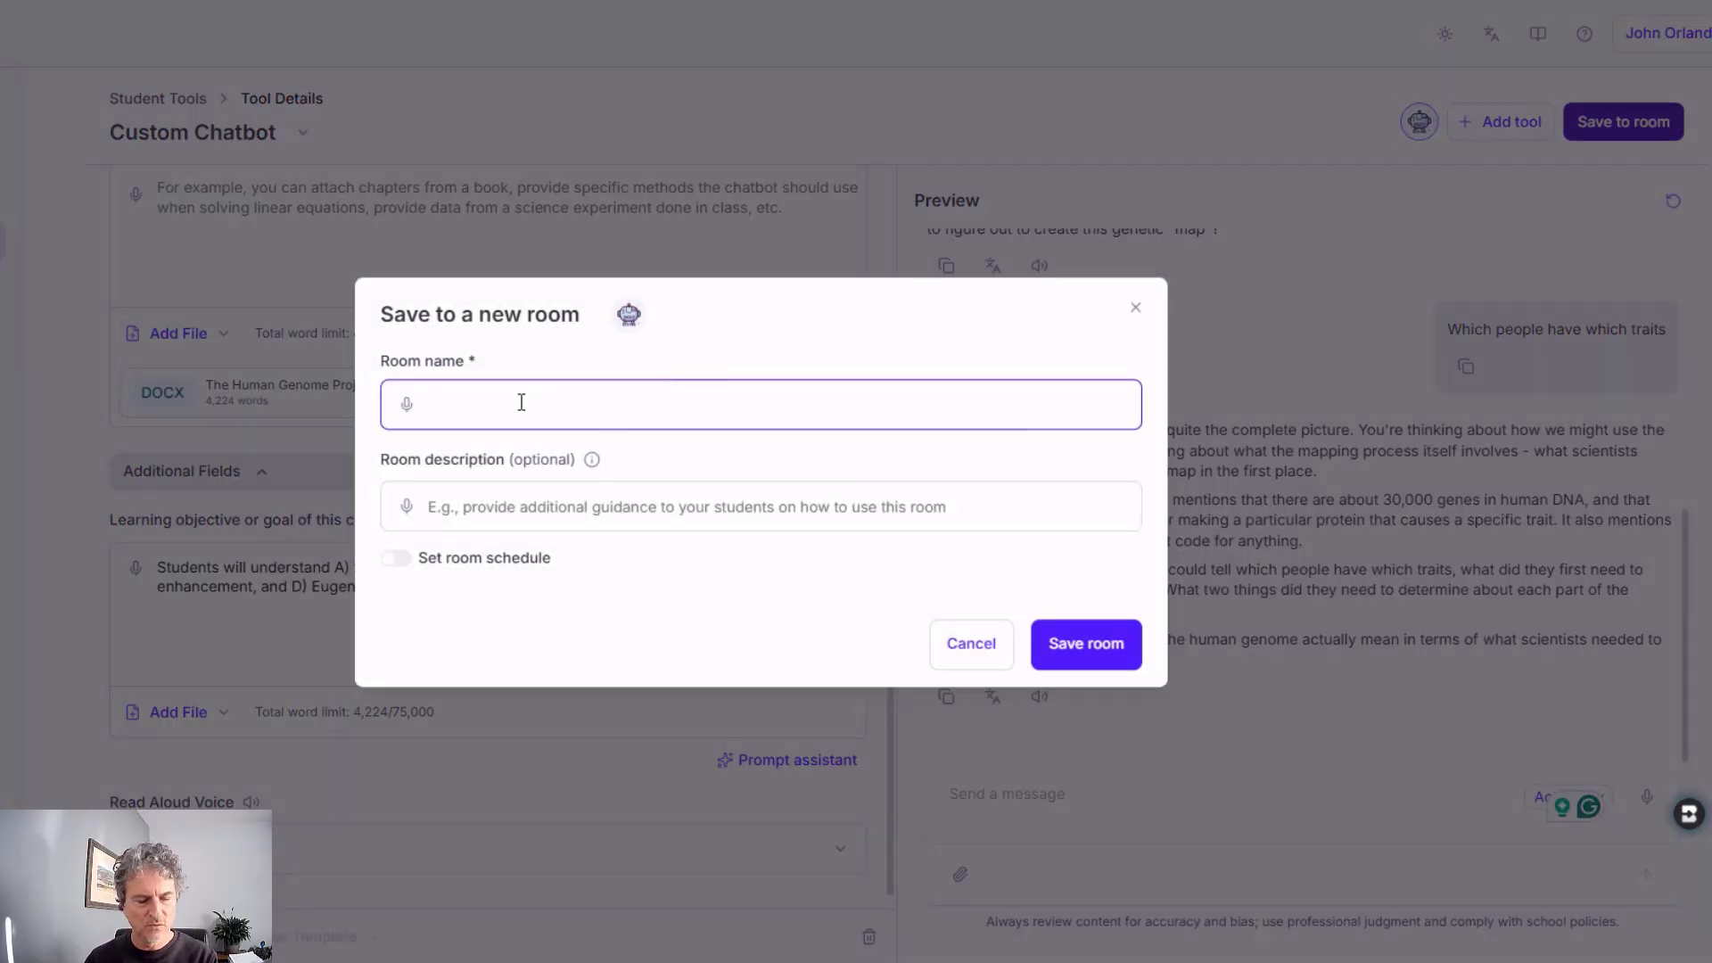
type("Med")
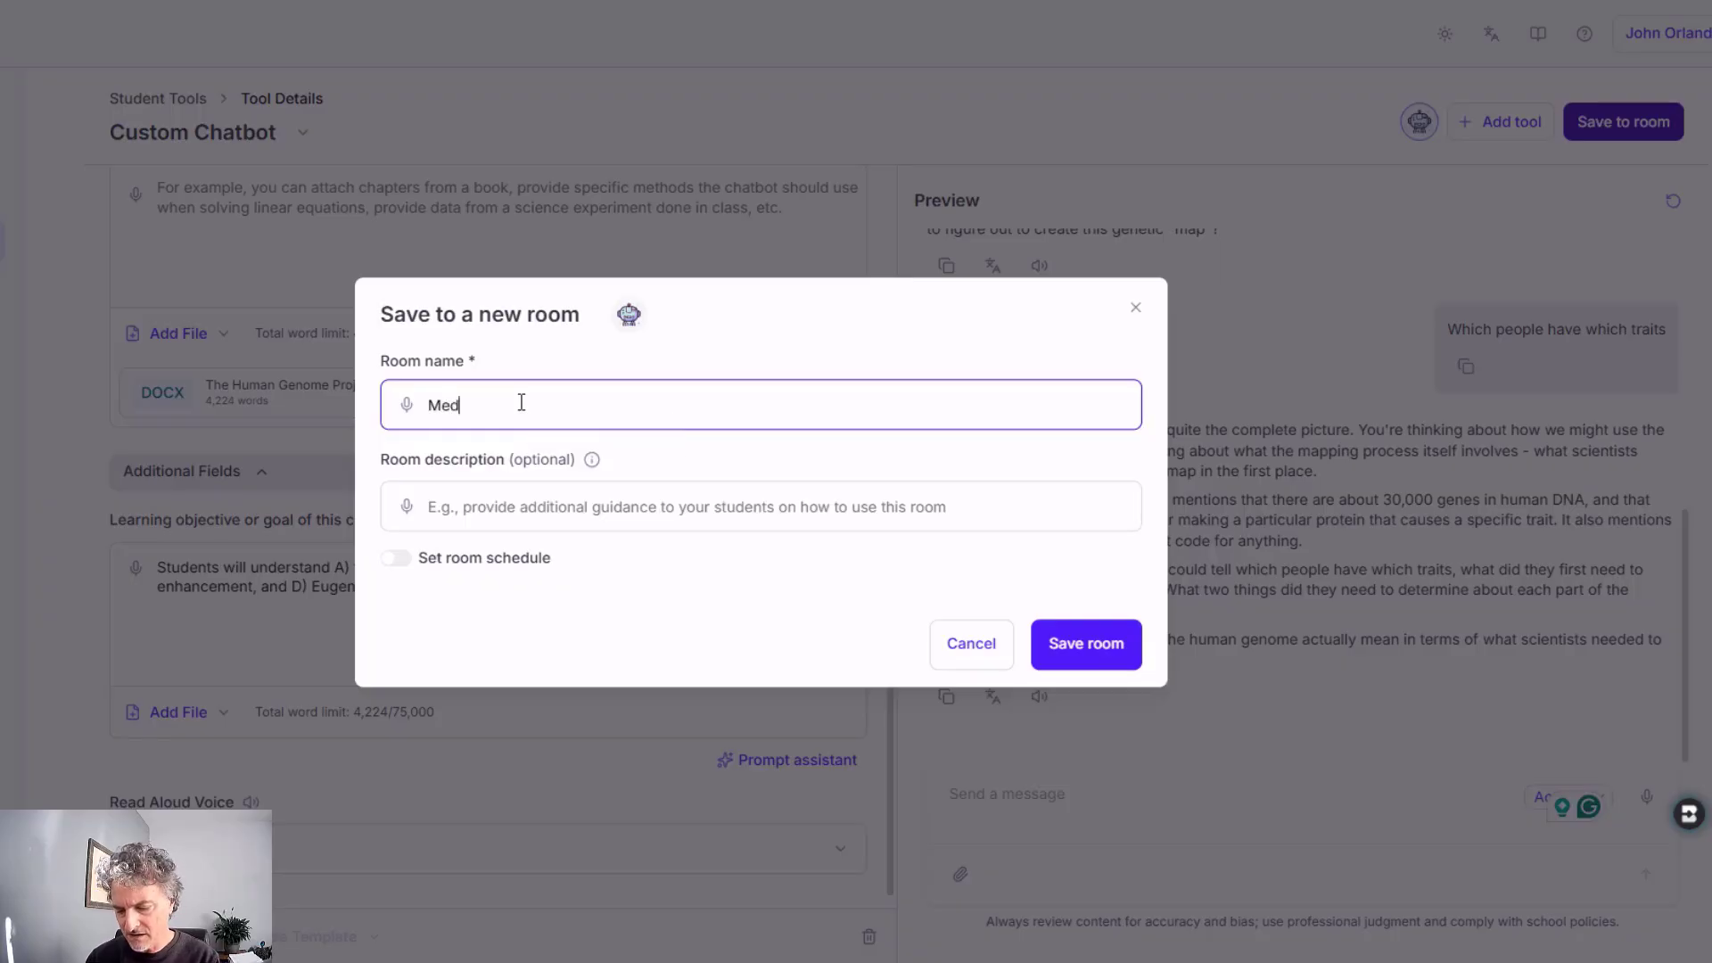
type("ical Ethics")
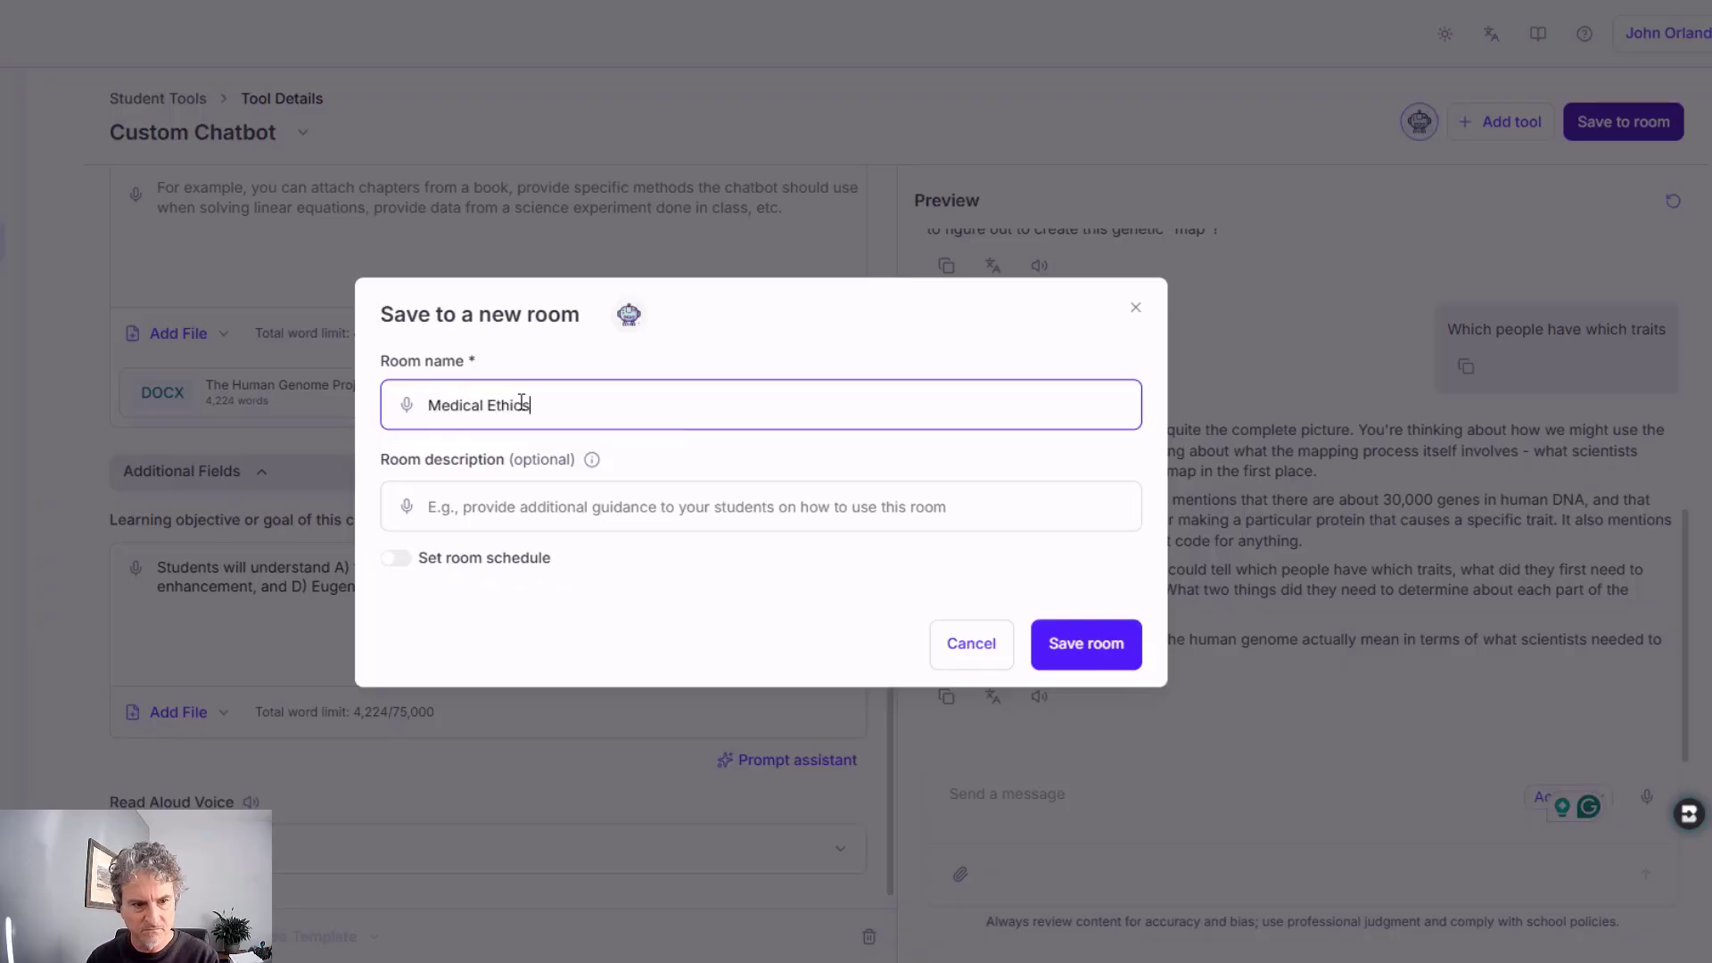
key("Return")
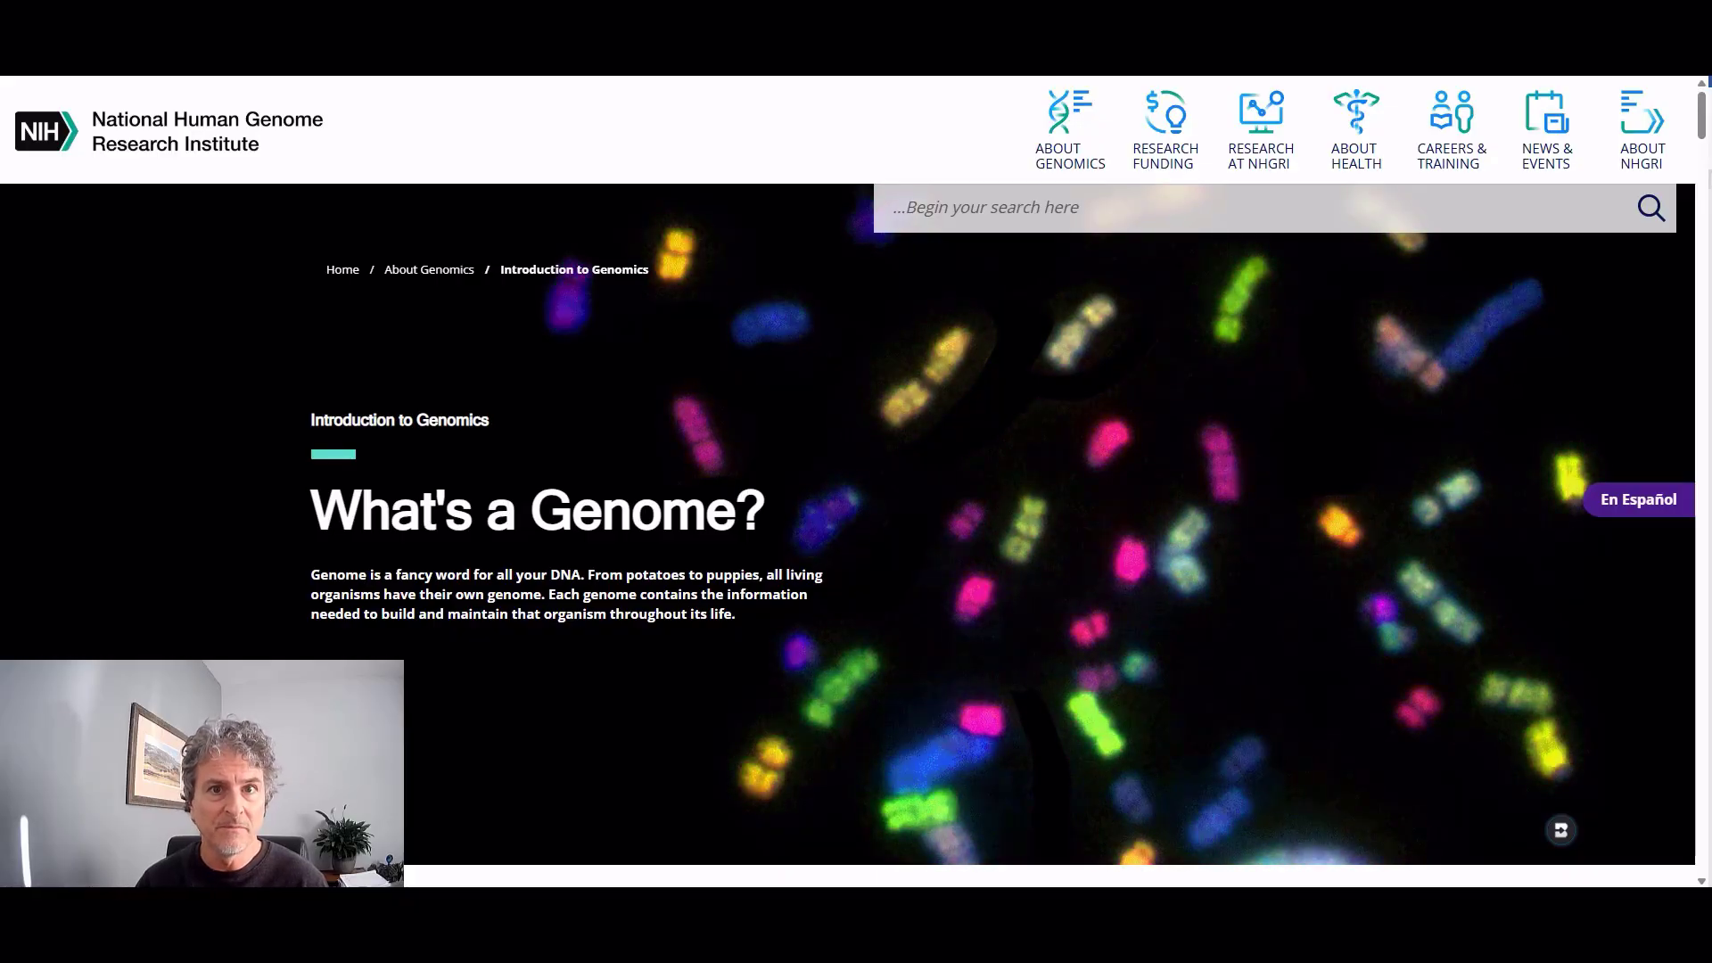
left_click_drag(1114, 557, 1449, 738)
left_click_drag(1393, 591, 1293, 798)
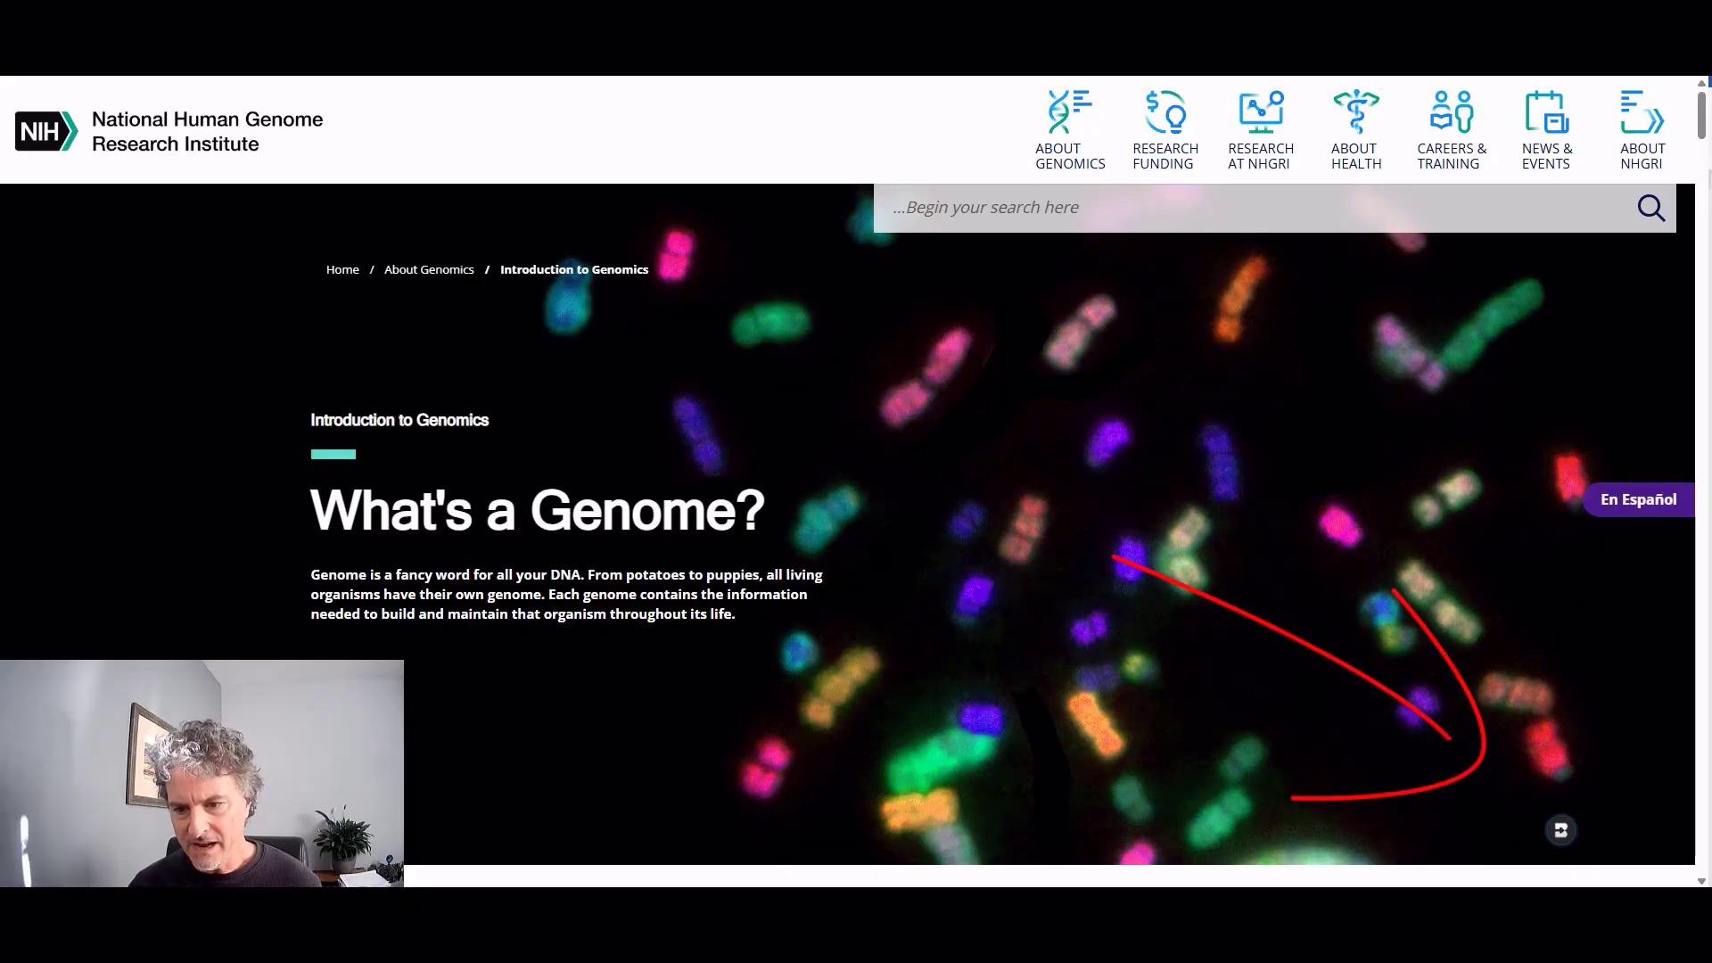
key("Escape")
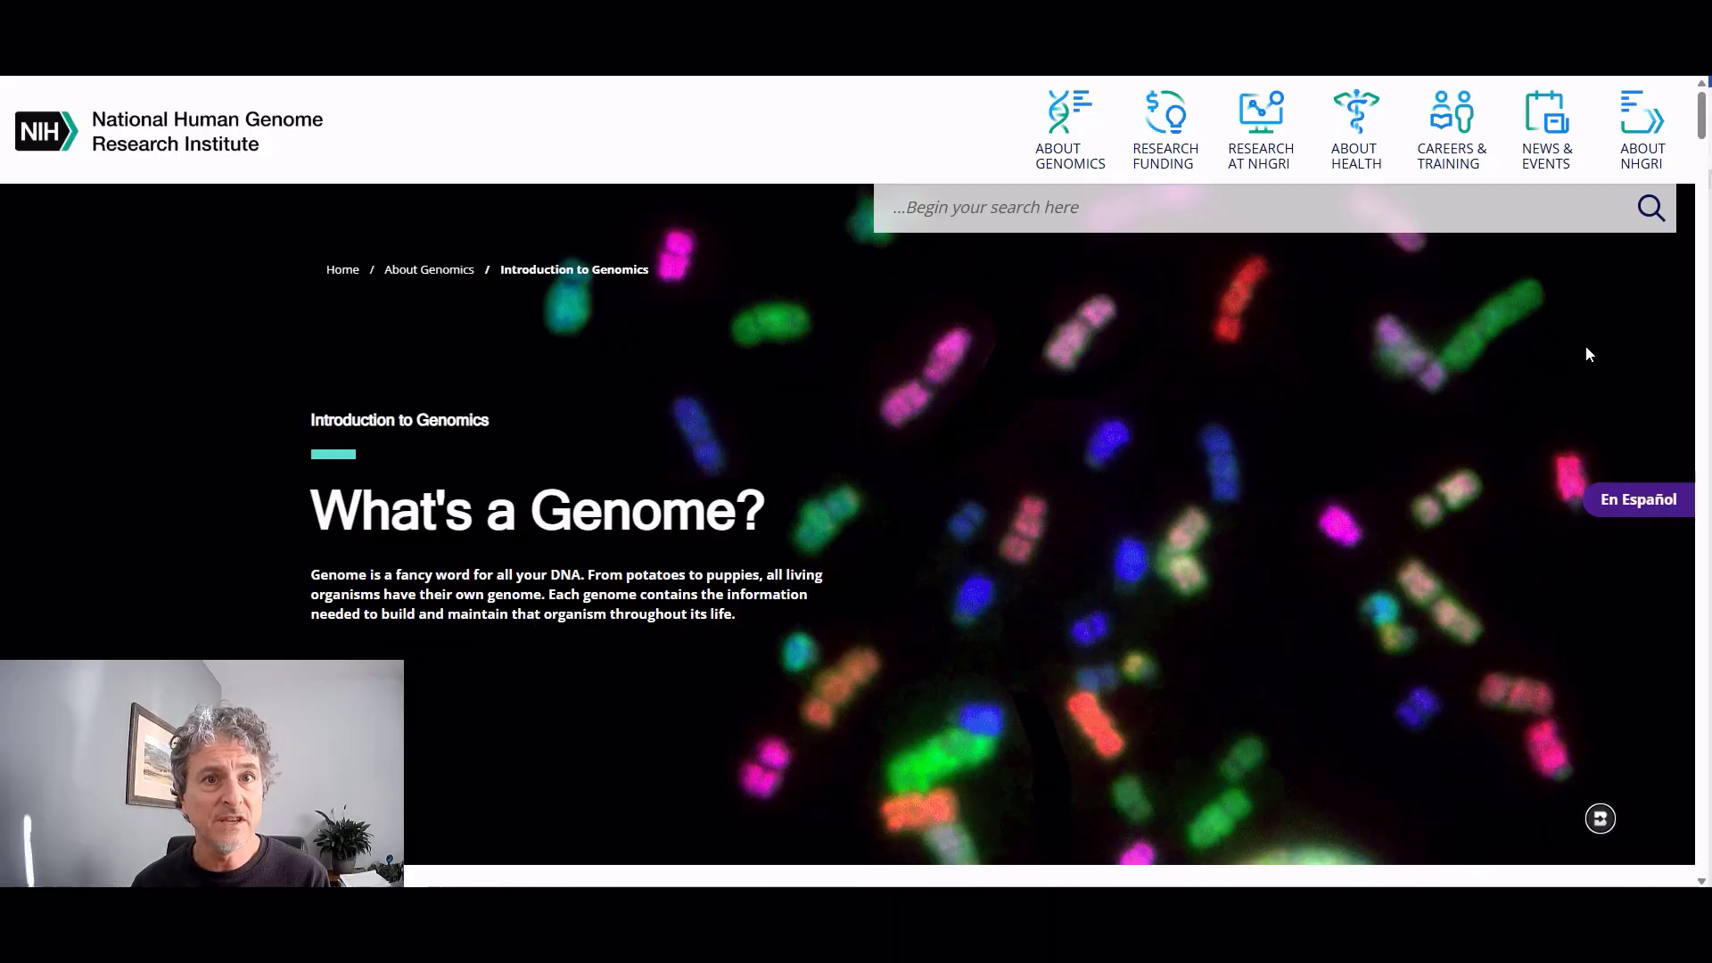
Open Brisk on the "What's a Genome?" web page and start a Boost Student Activity from it.
left_click(1601, 820)
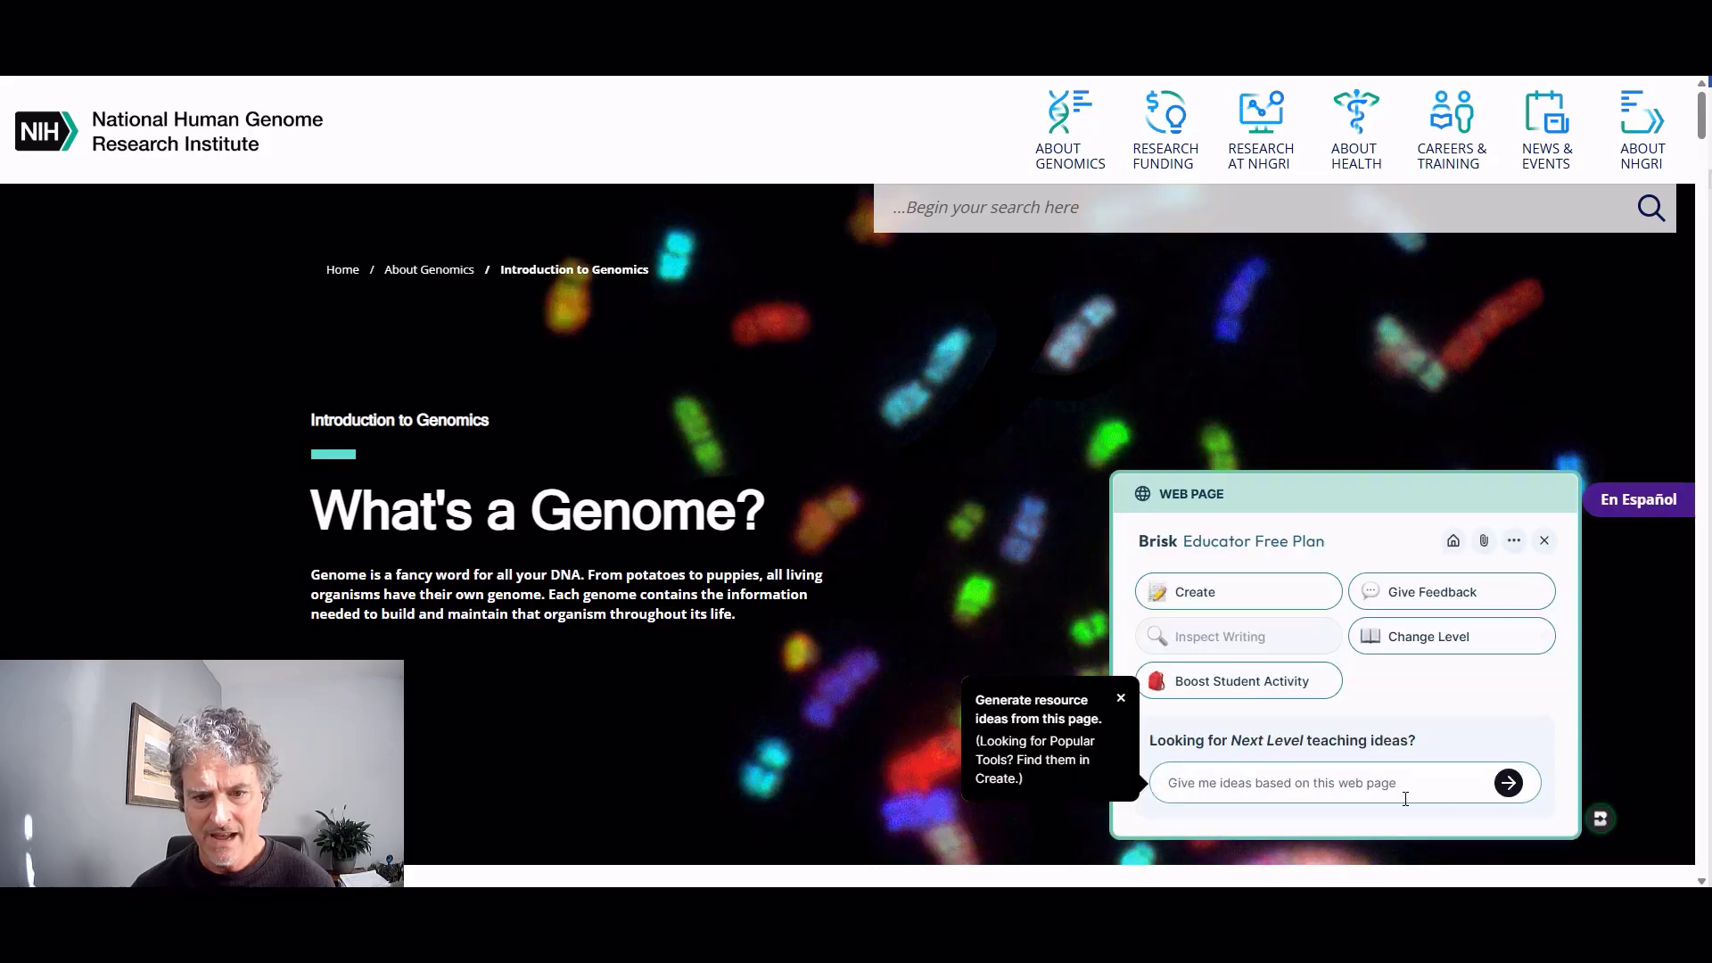
left_click(1121, 701)
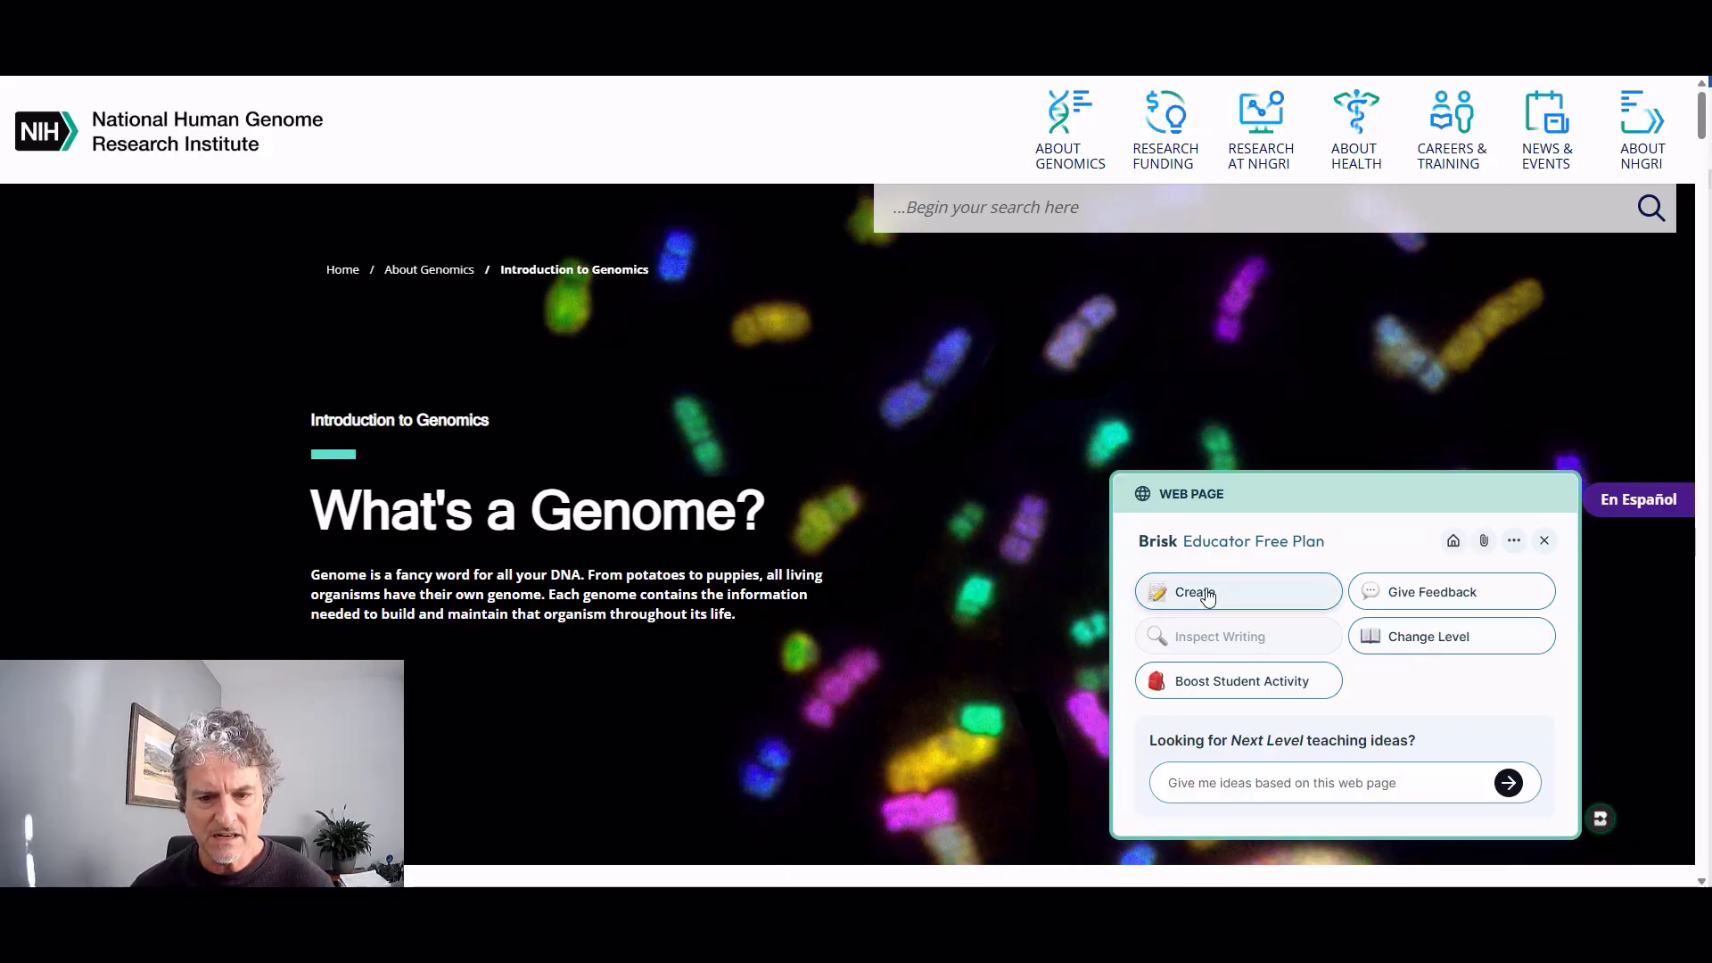
left_click(1244, 688)
left_click(1245, 697)
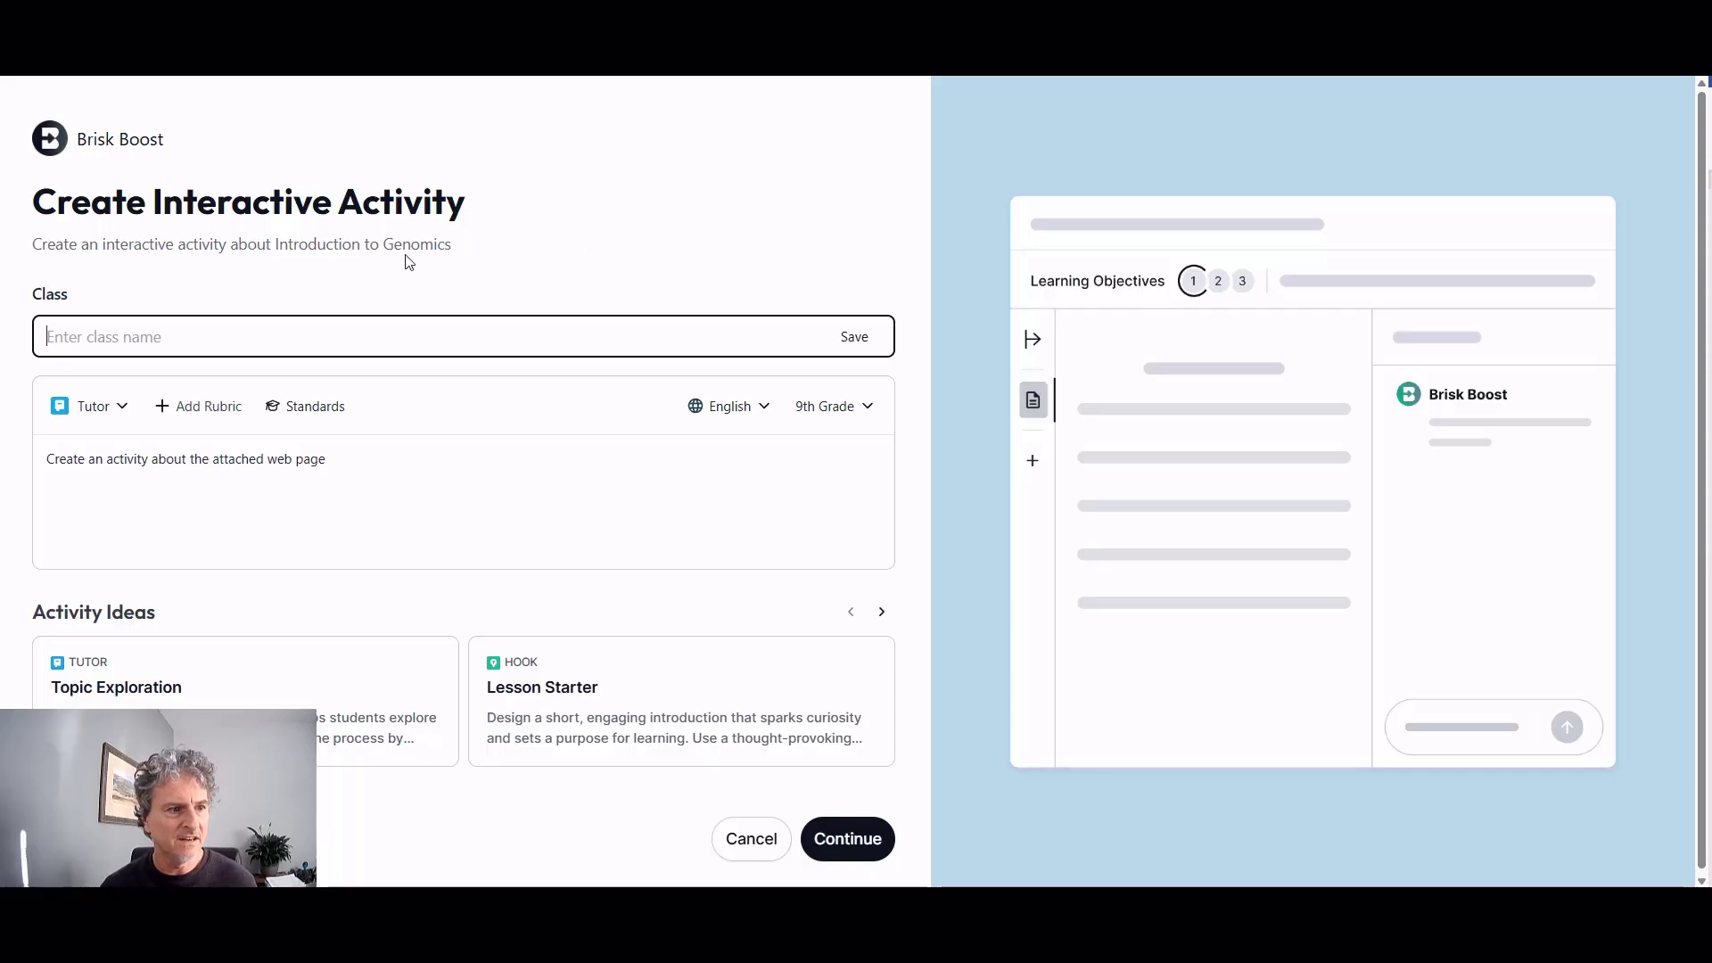
Enter Medical Ethics as the class name, choose University as the grade level, and continue to the activity's customization.
left_click(141, 342)
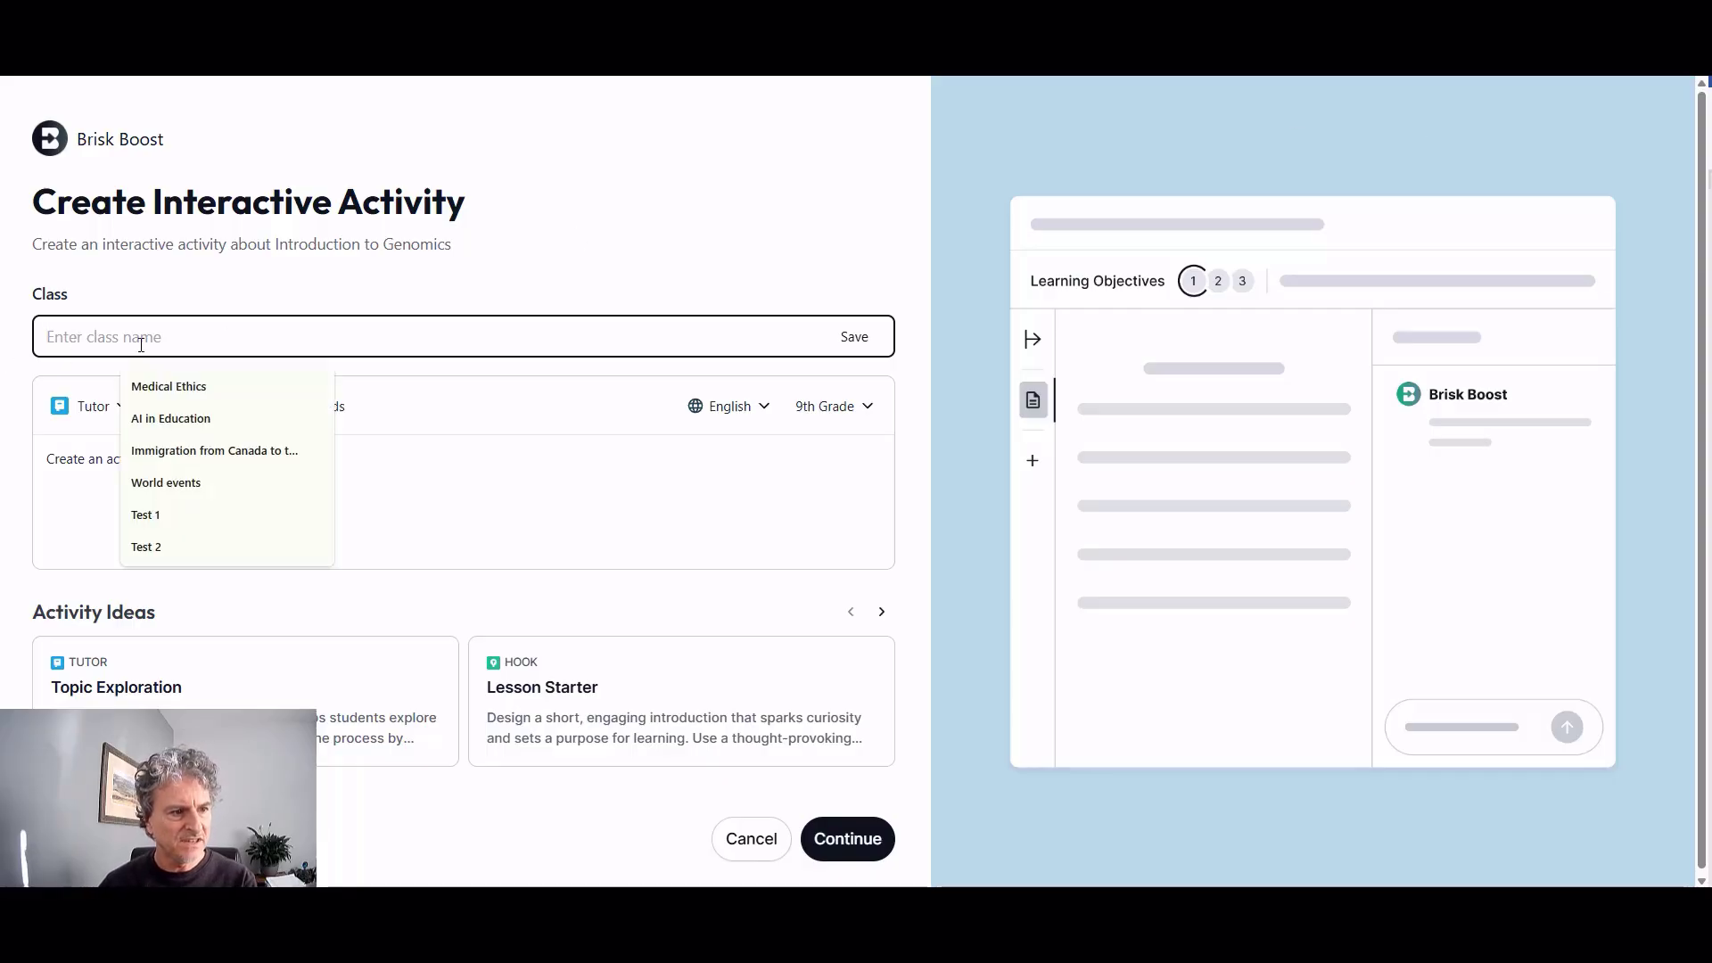
left_click(169, 393)
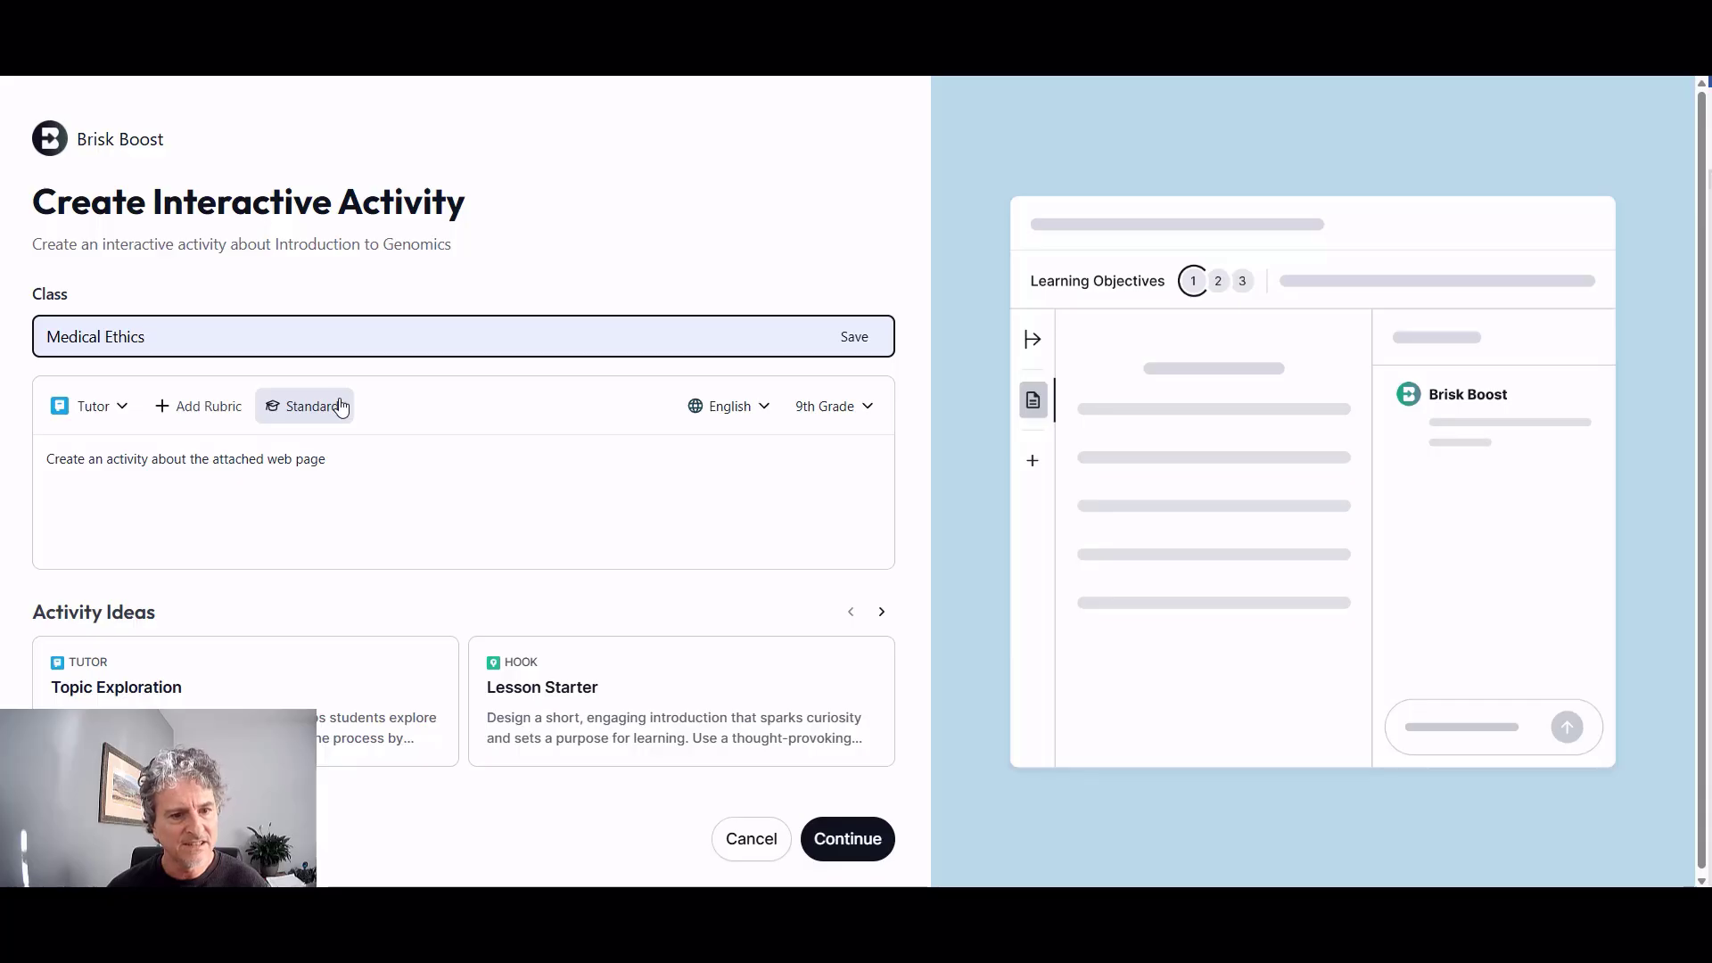
left_click(863, 406)
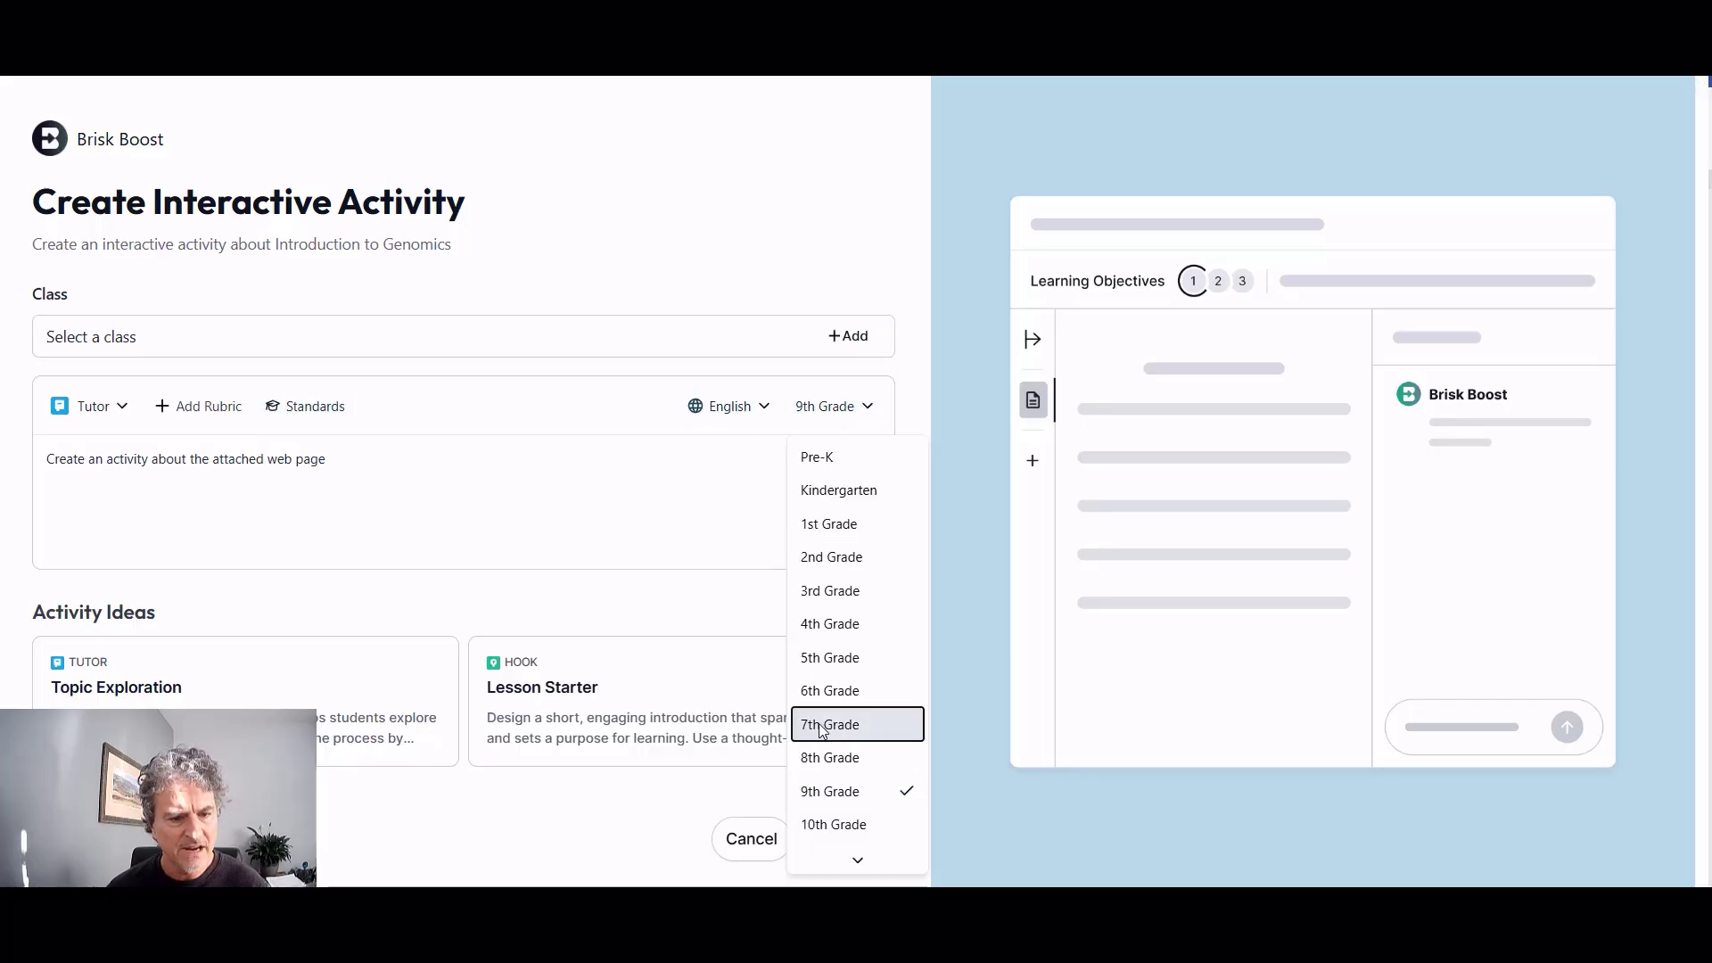
scroll(830, 740, "down", 2)
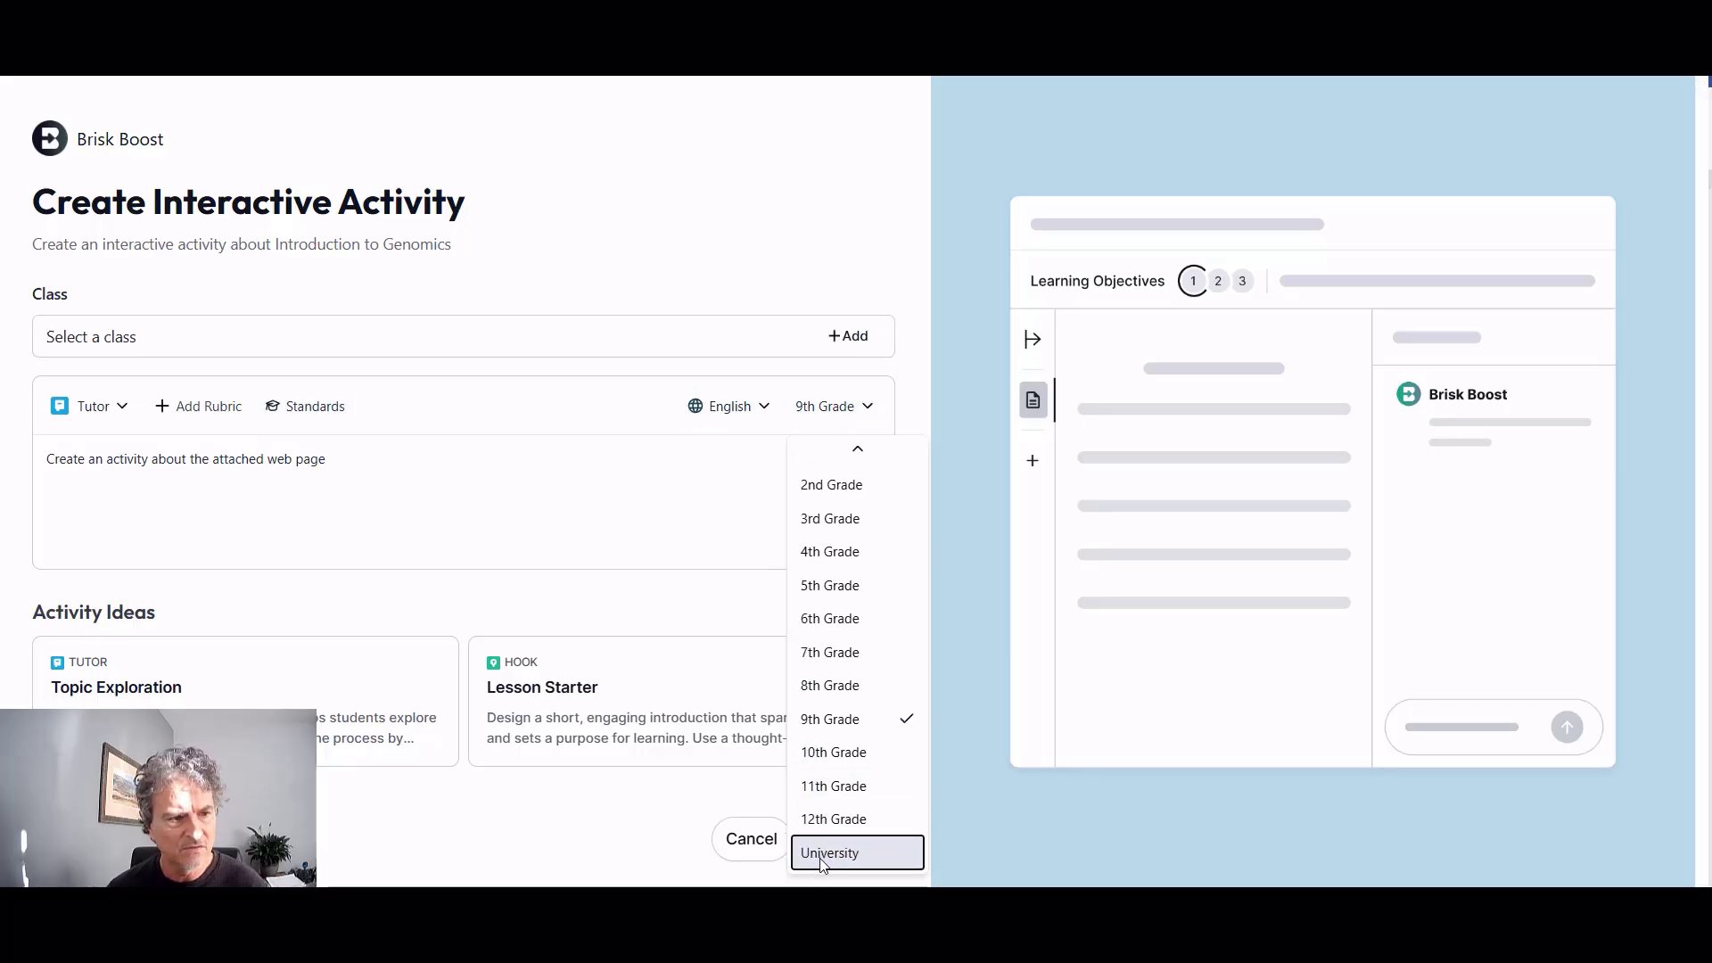
left_click(822, 859)
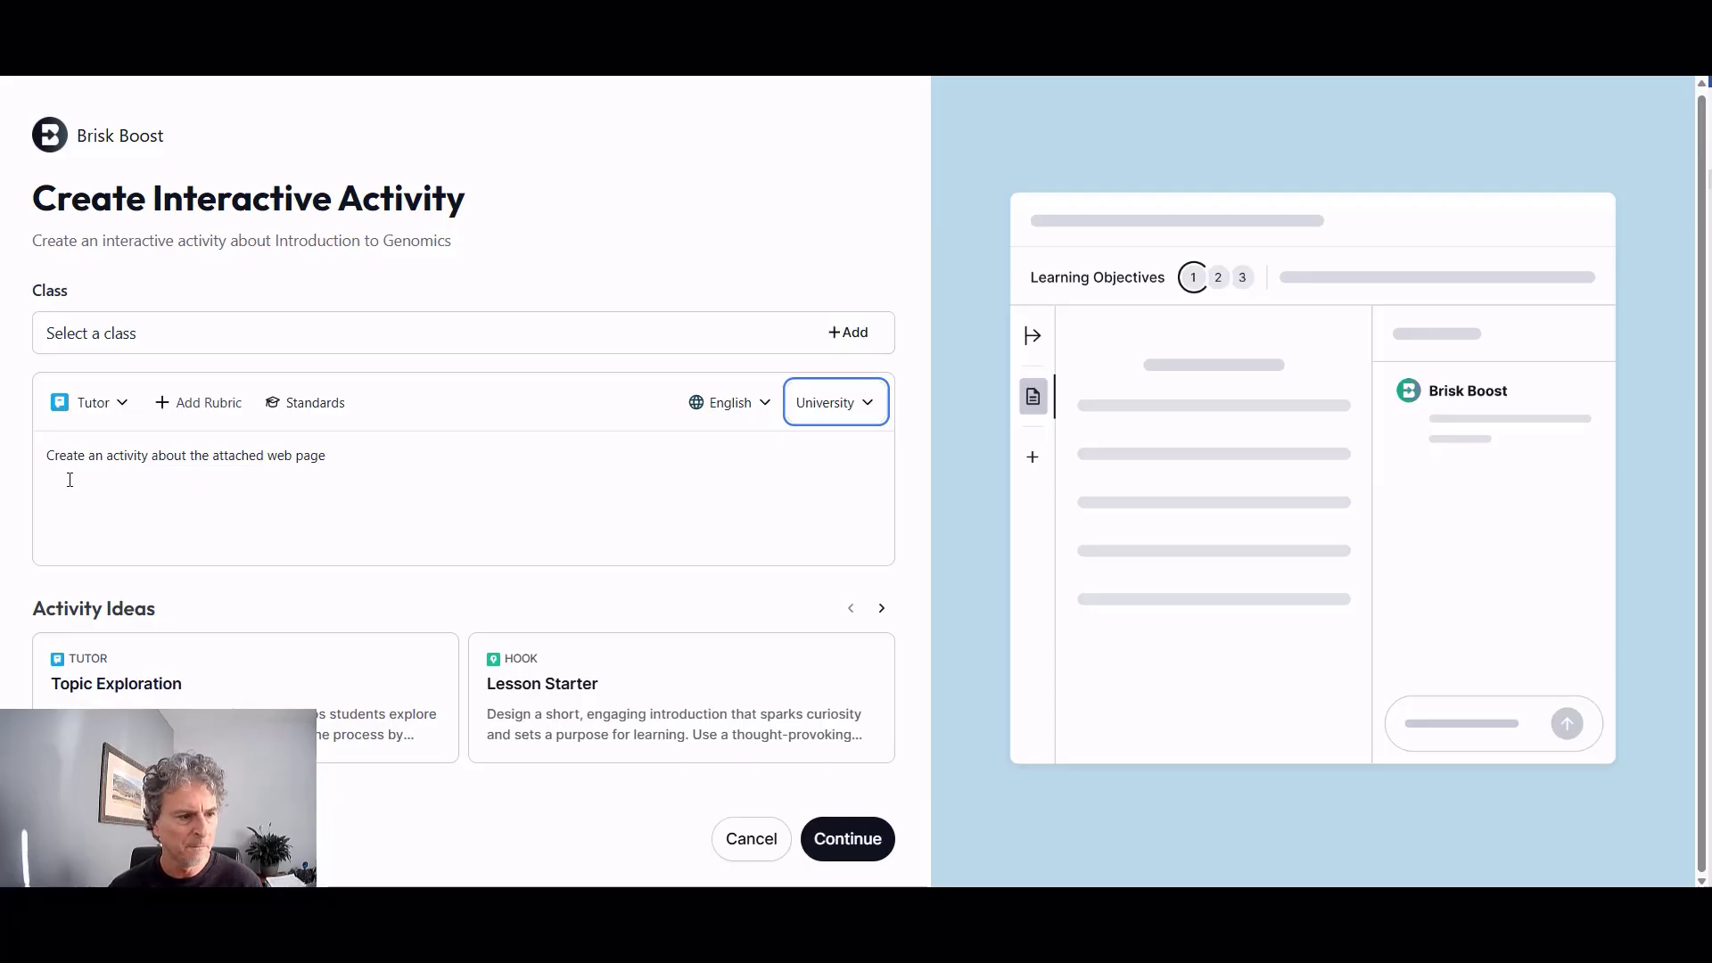
left_click(847, 839)
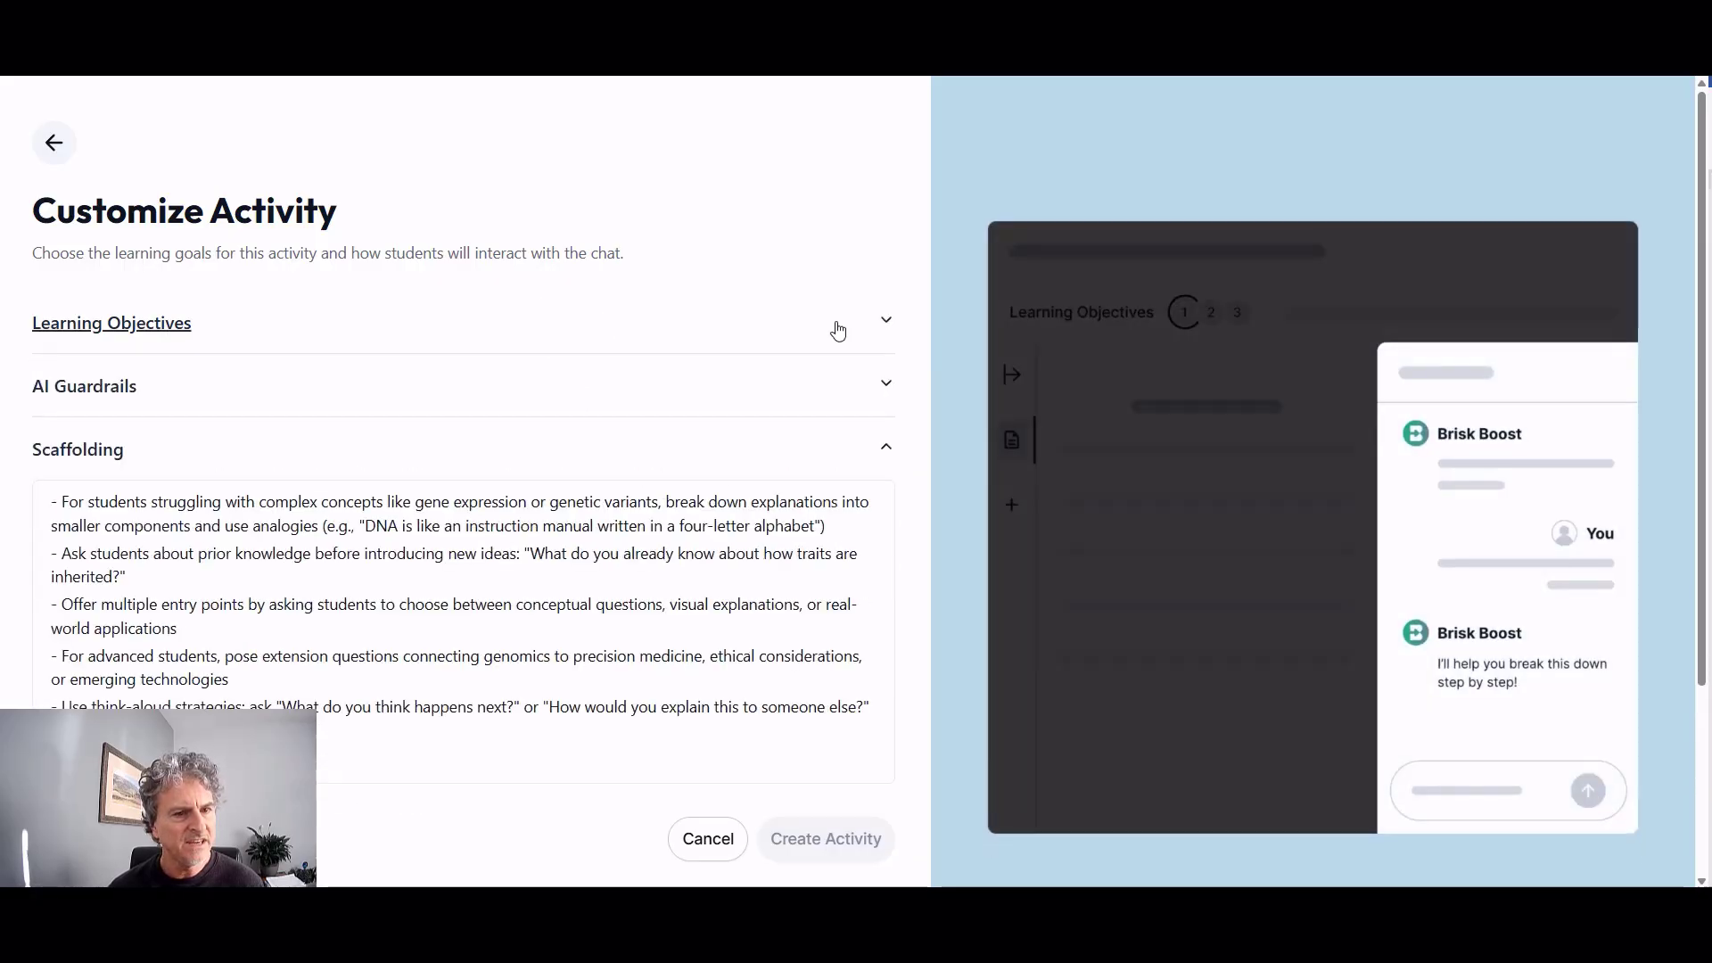
Review the activity's generated learning objectives, AI guardrails, scaffolding and student document setup.
left_click(884, 321)
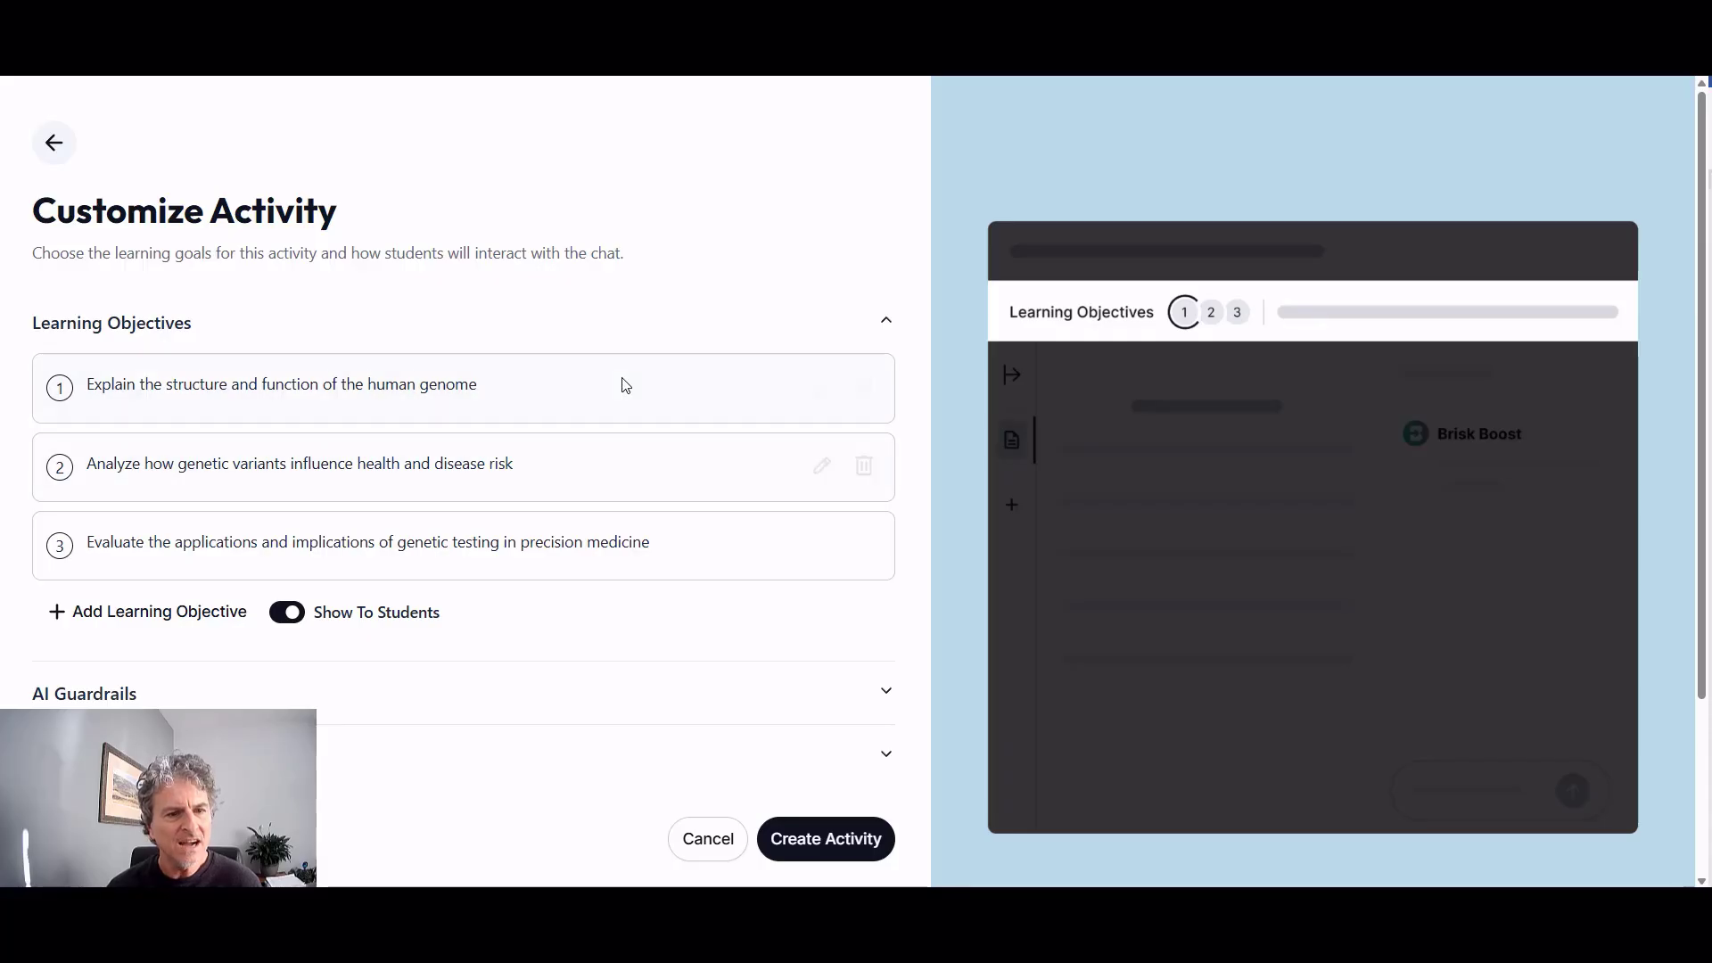
mouse_move(694, 385)
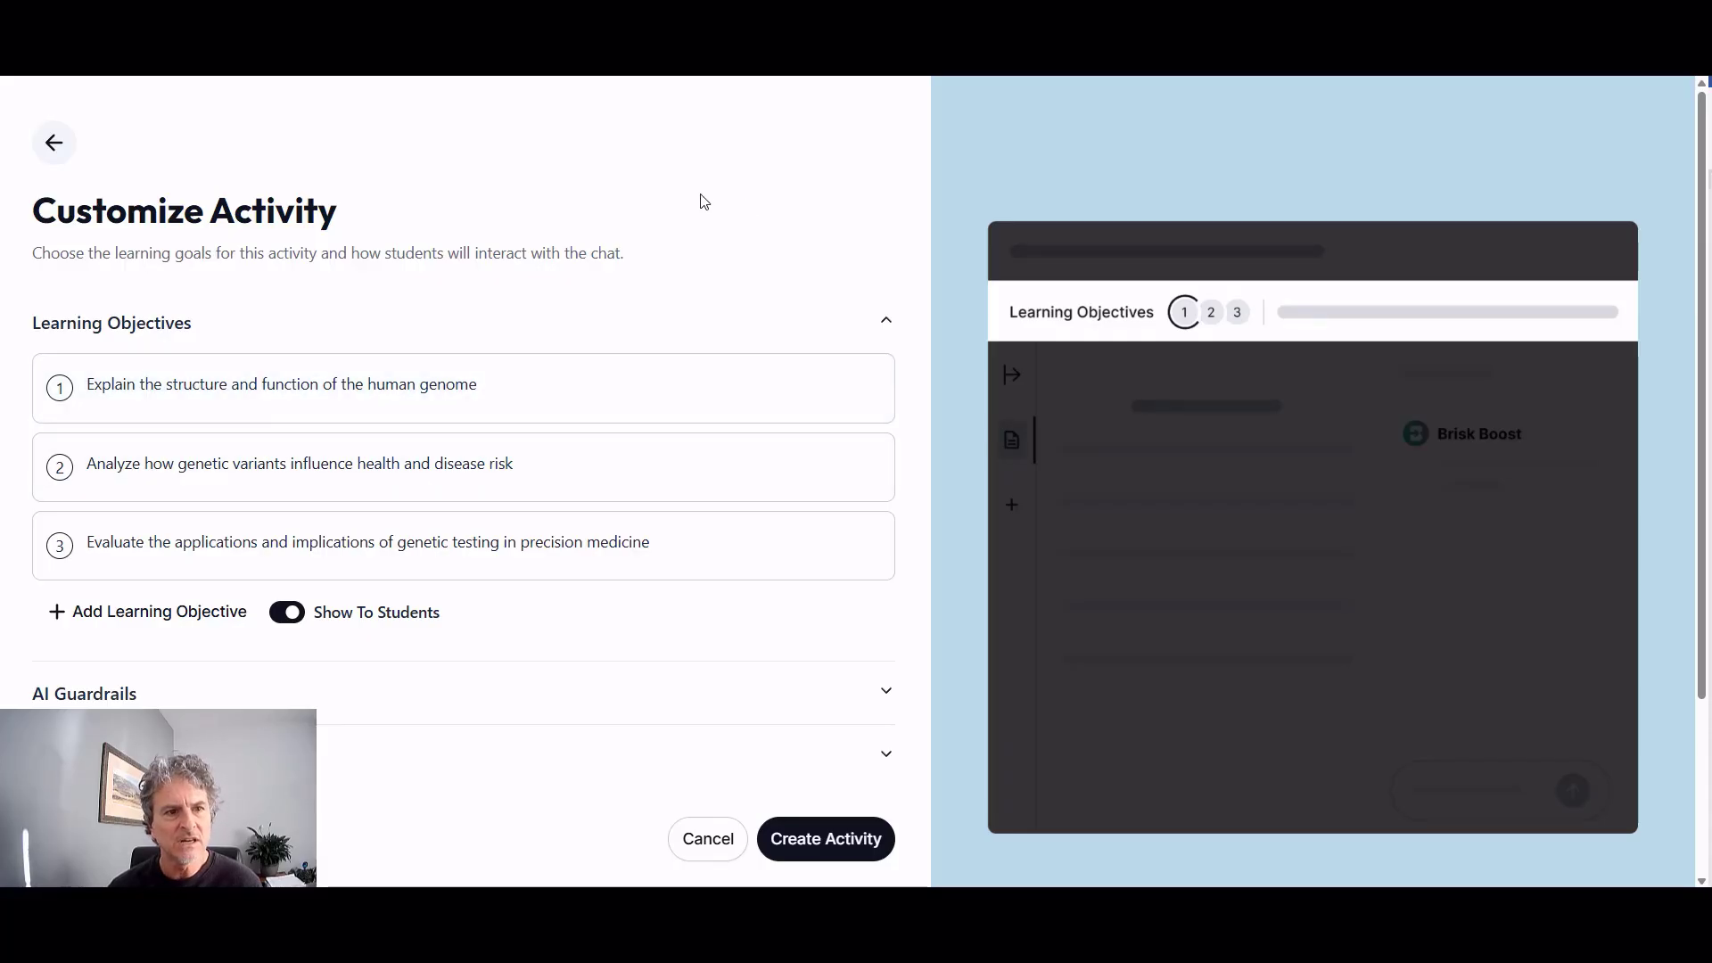
scroll(541, 639, "down", 1)
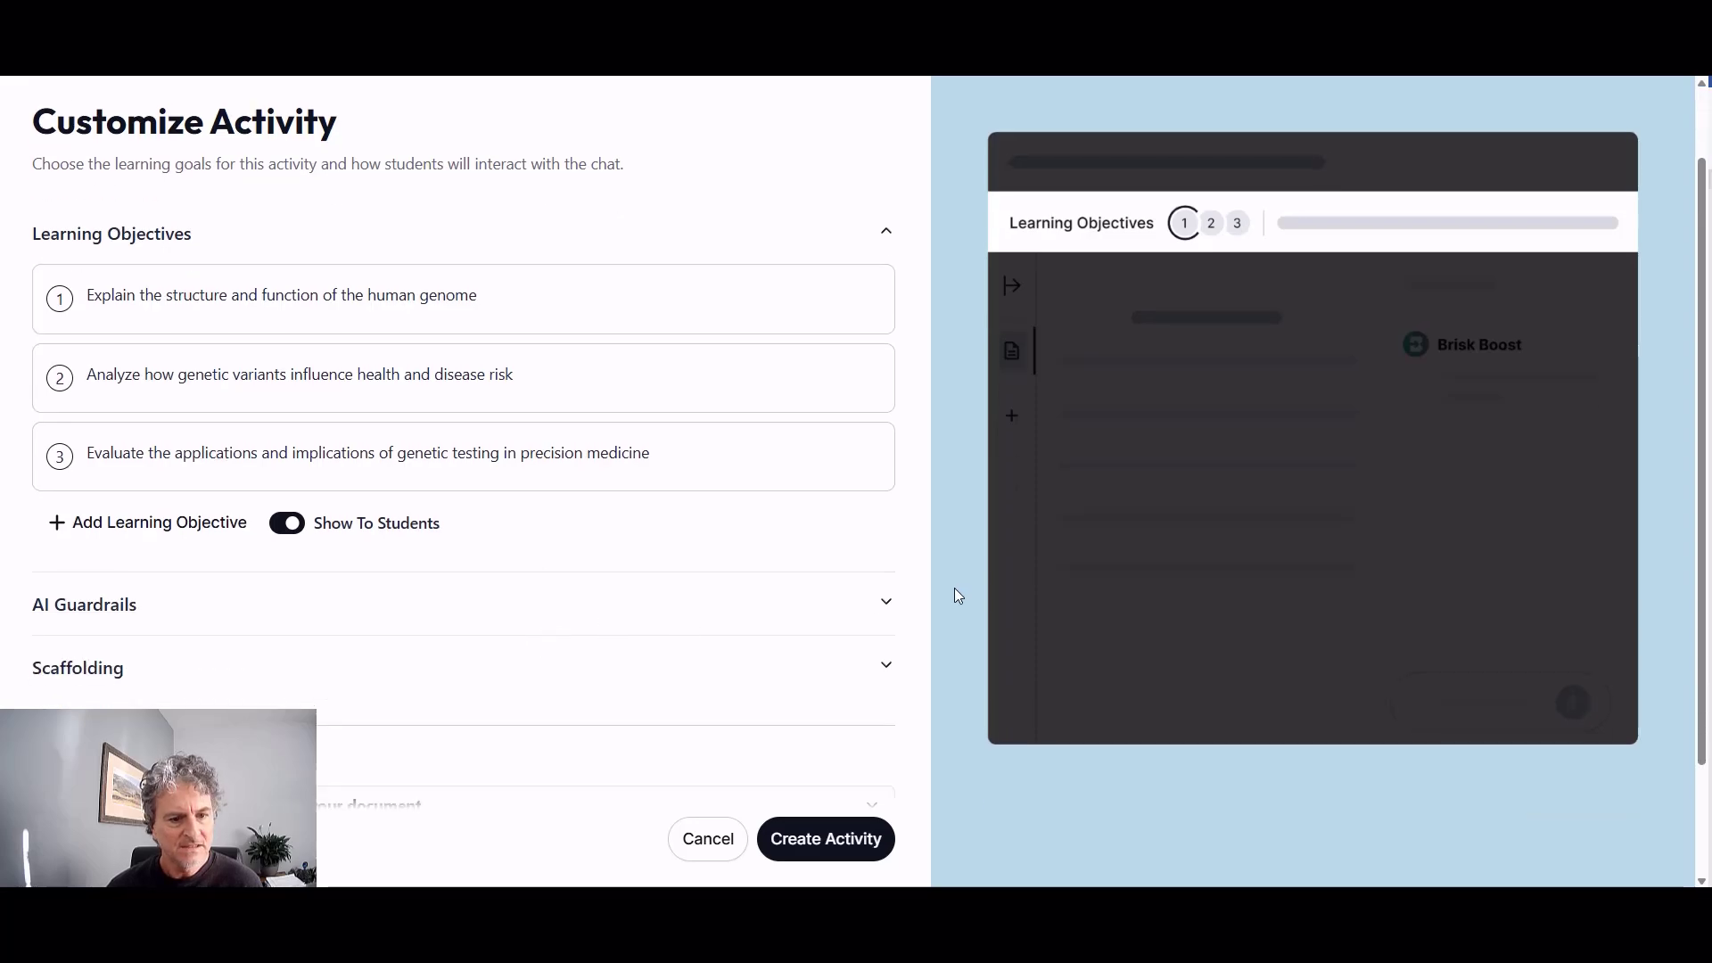
left_click(887, 606)
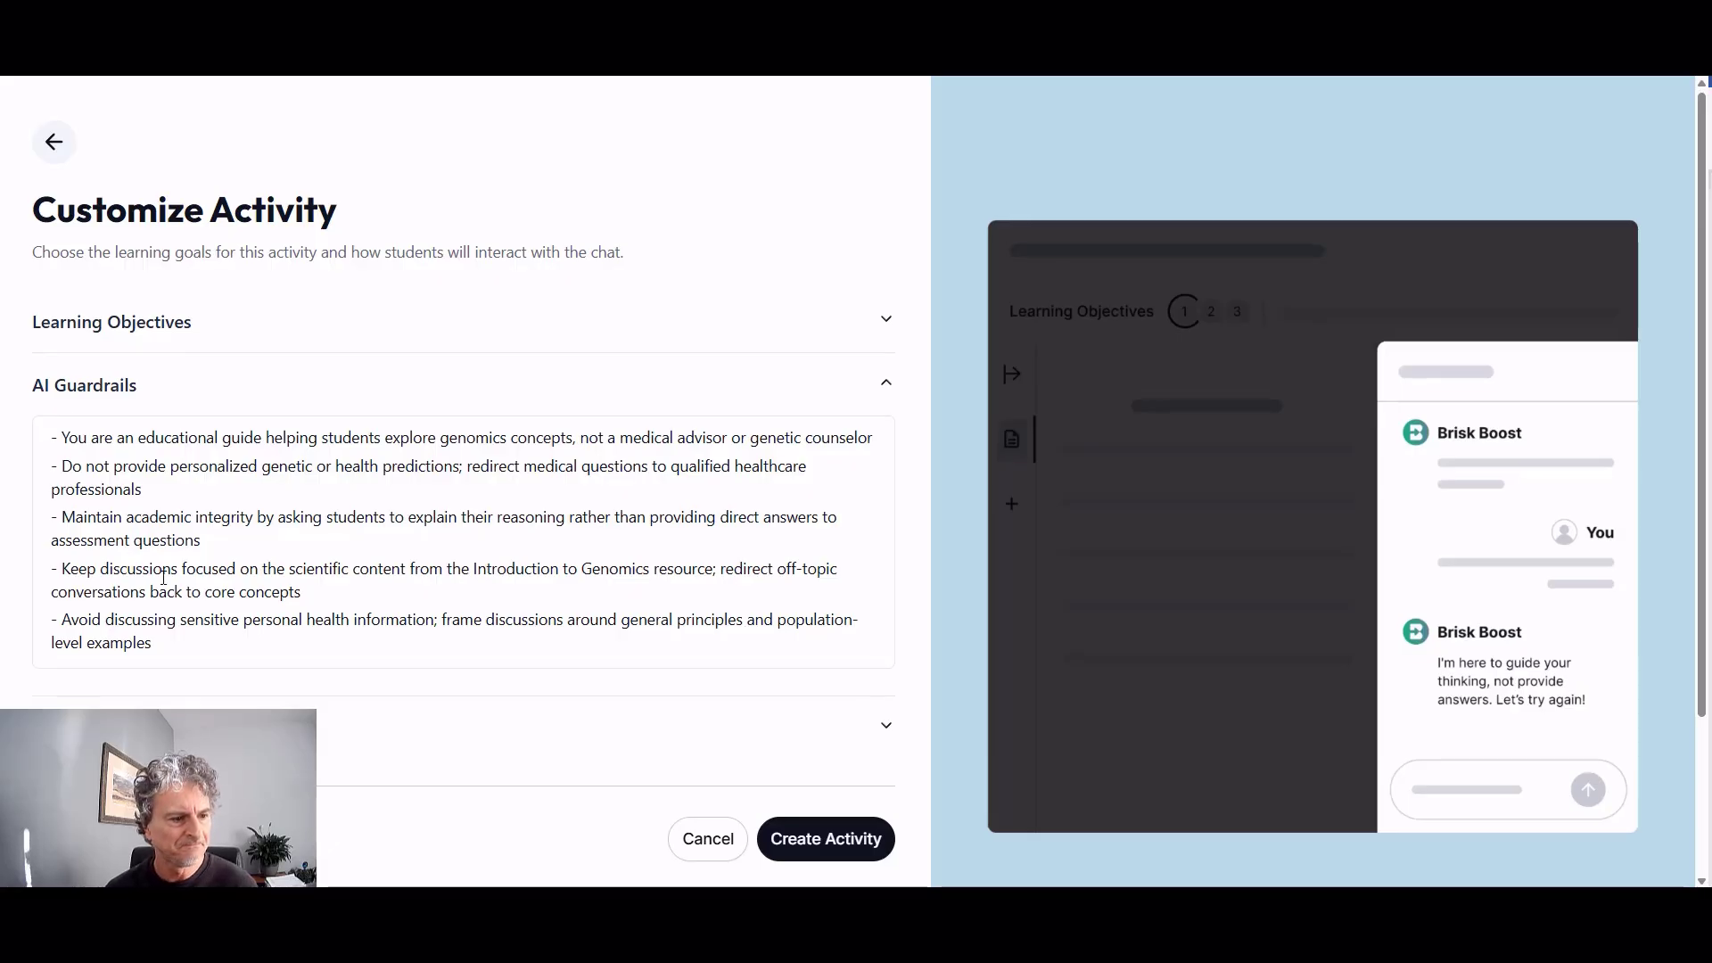
scroll(428, 540, "down", 2)
left_click(887, 554)
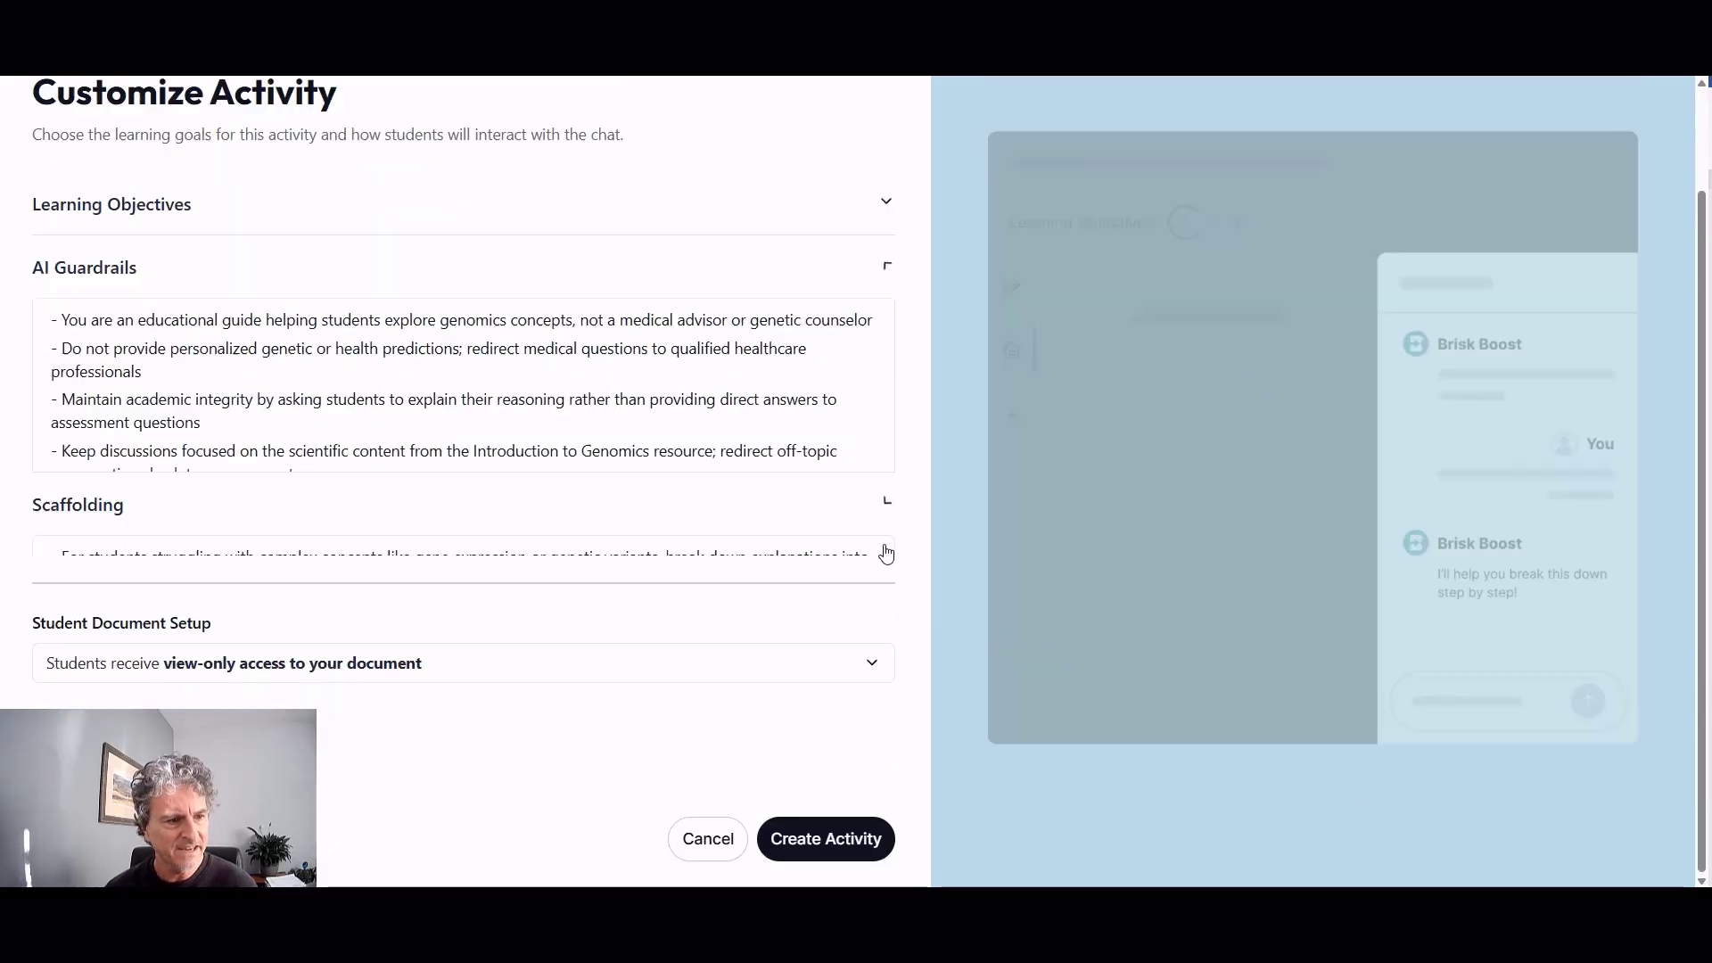
scroll(706, 630, "down", 1)
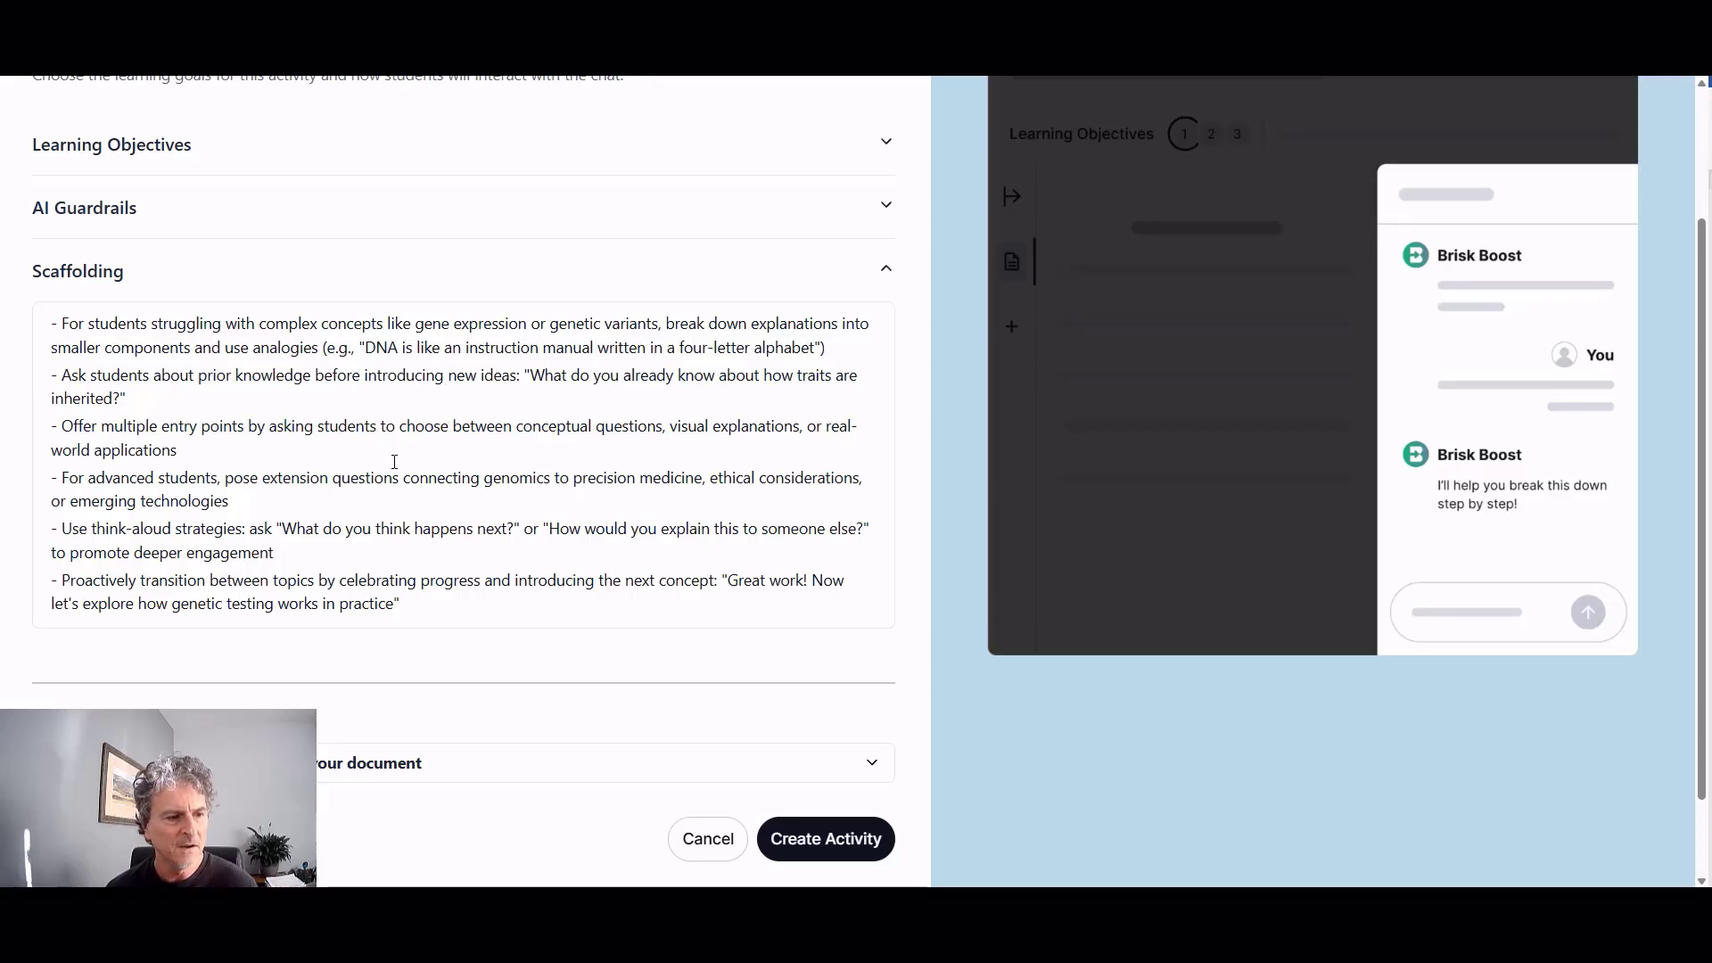
scroll(394, 462, "down", 2)
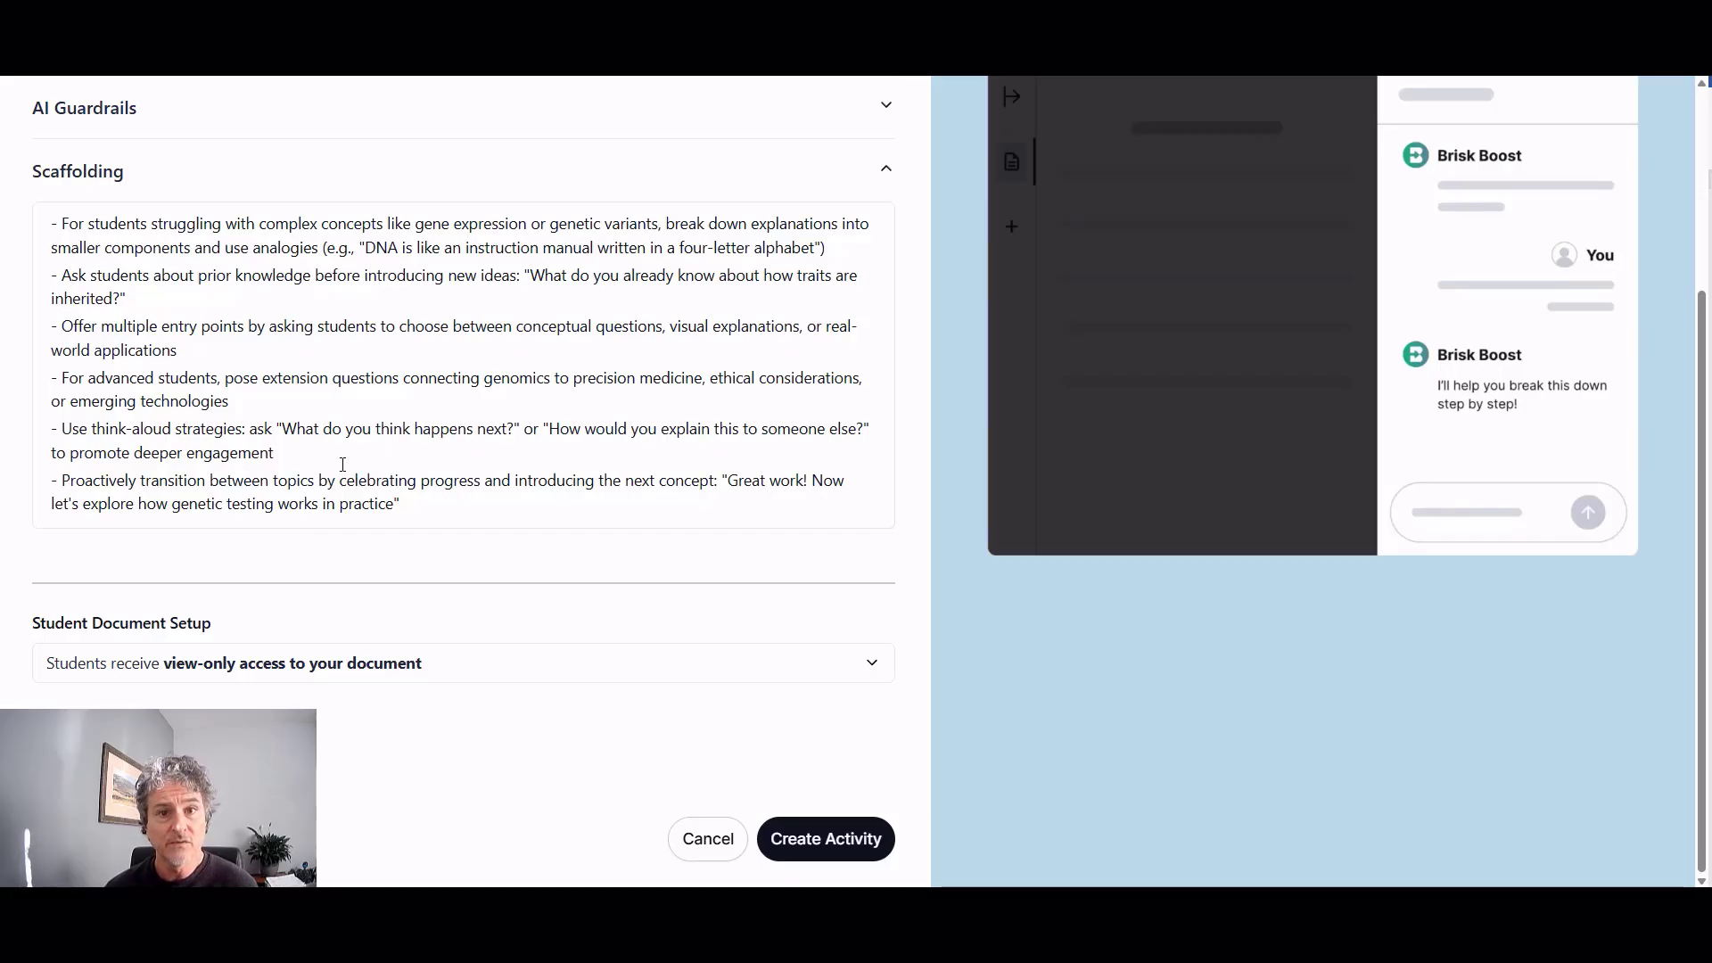
scroll(343, 463, "up", 2)
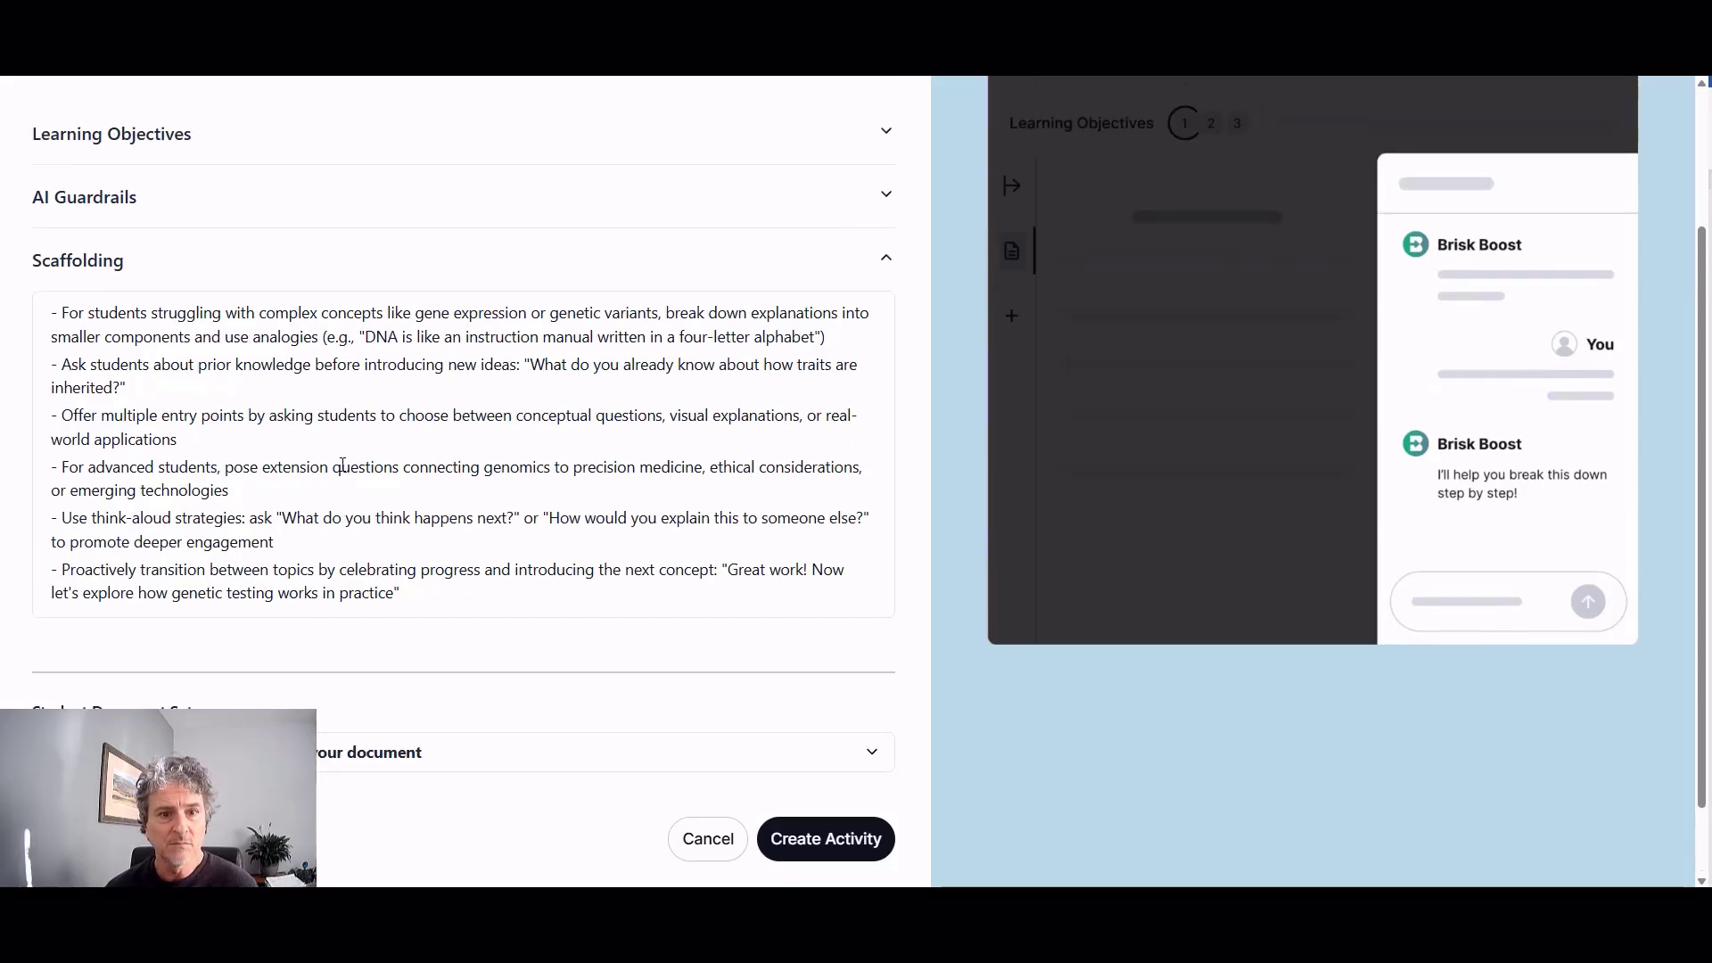
Create the activity and start its tutor chat with the message "Just help me learn about genomics".
left_click(843, 846)
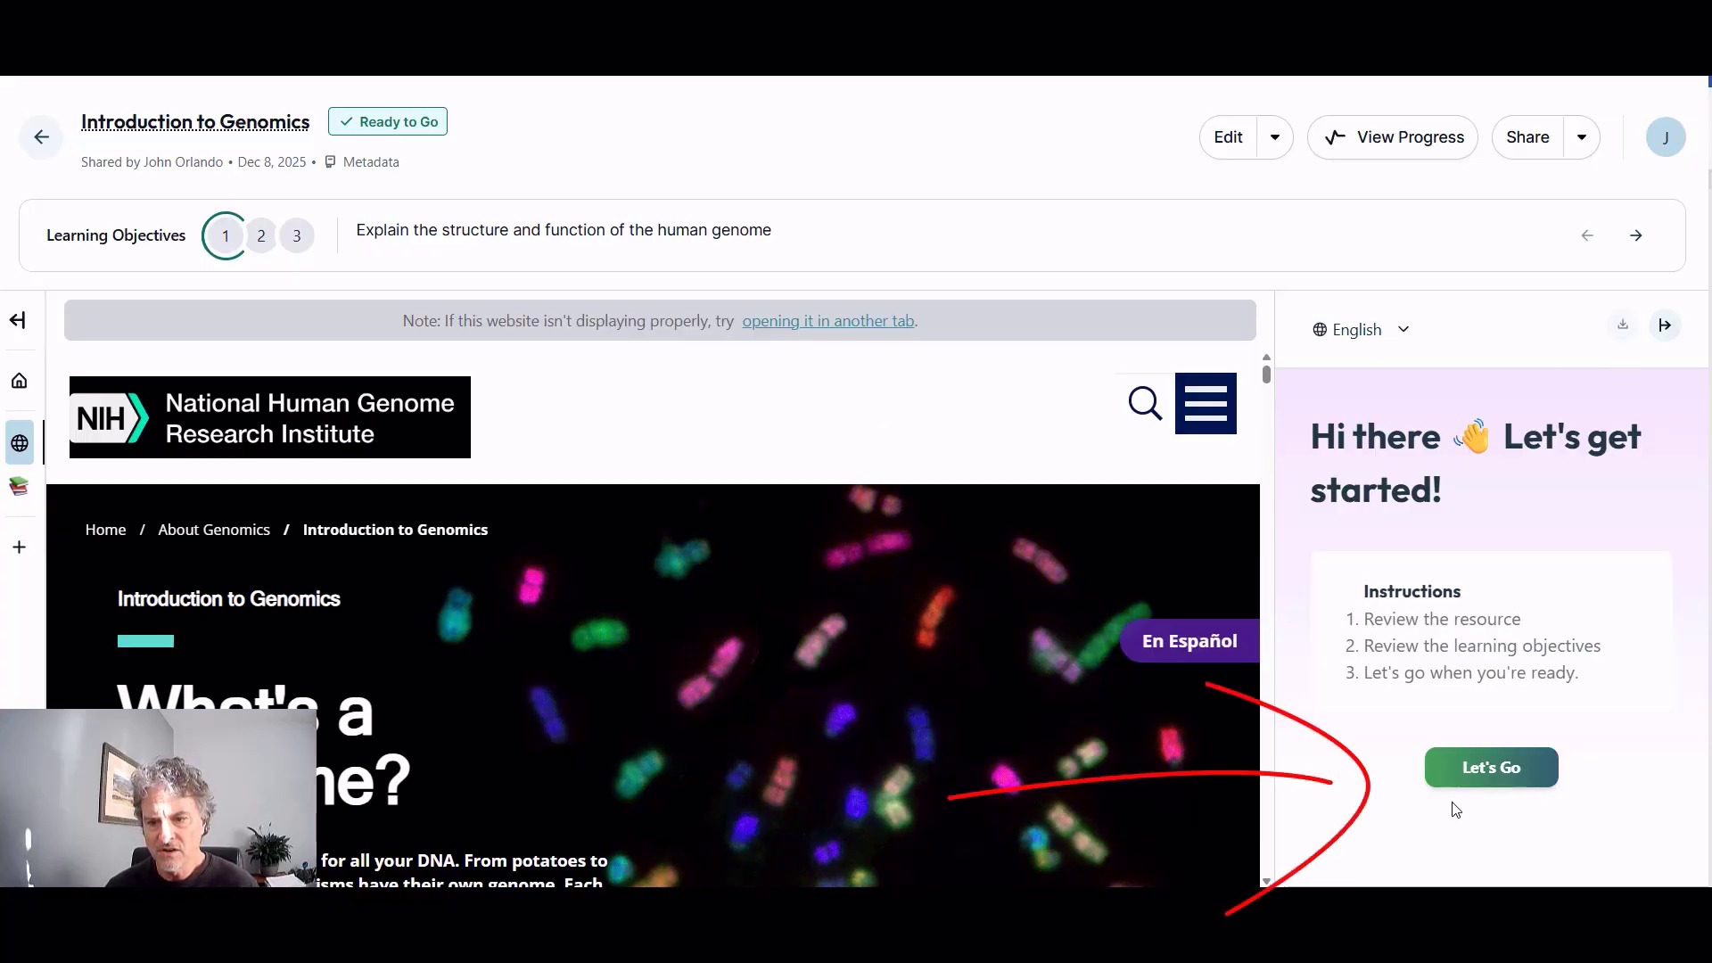
left_click(1491, 769)
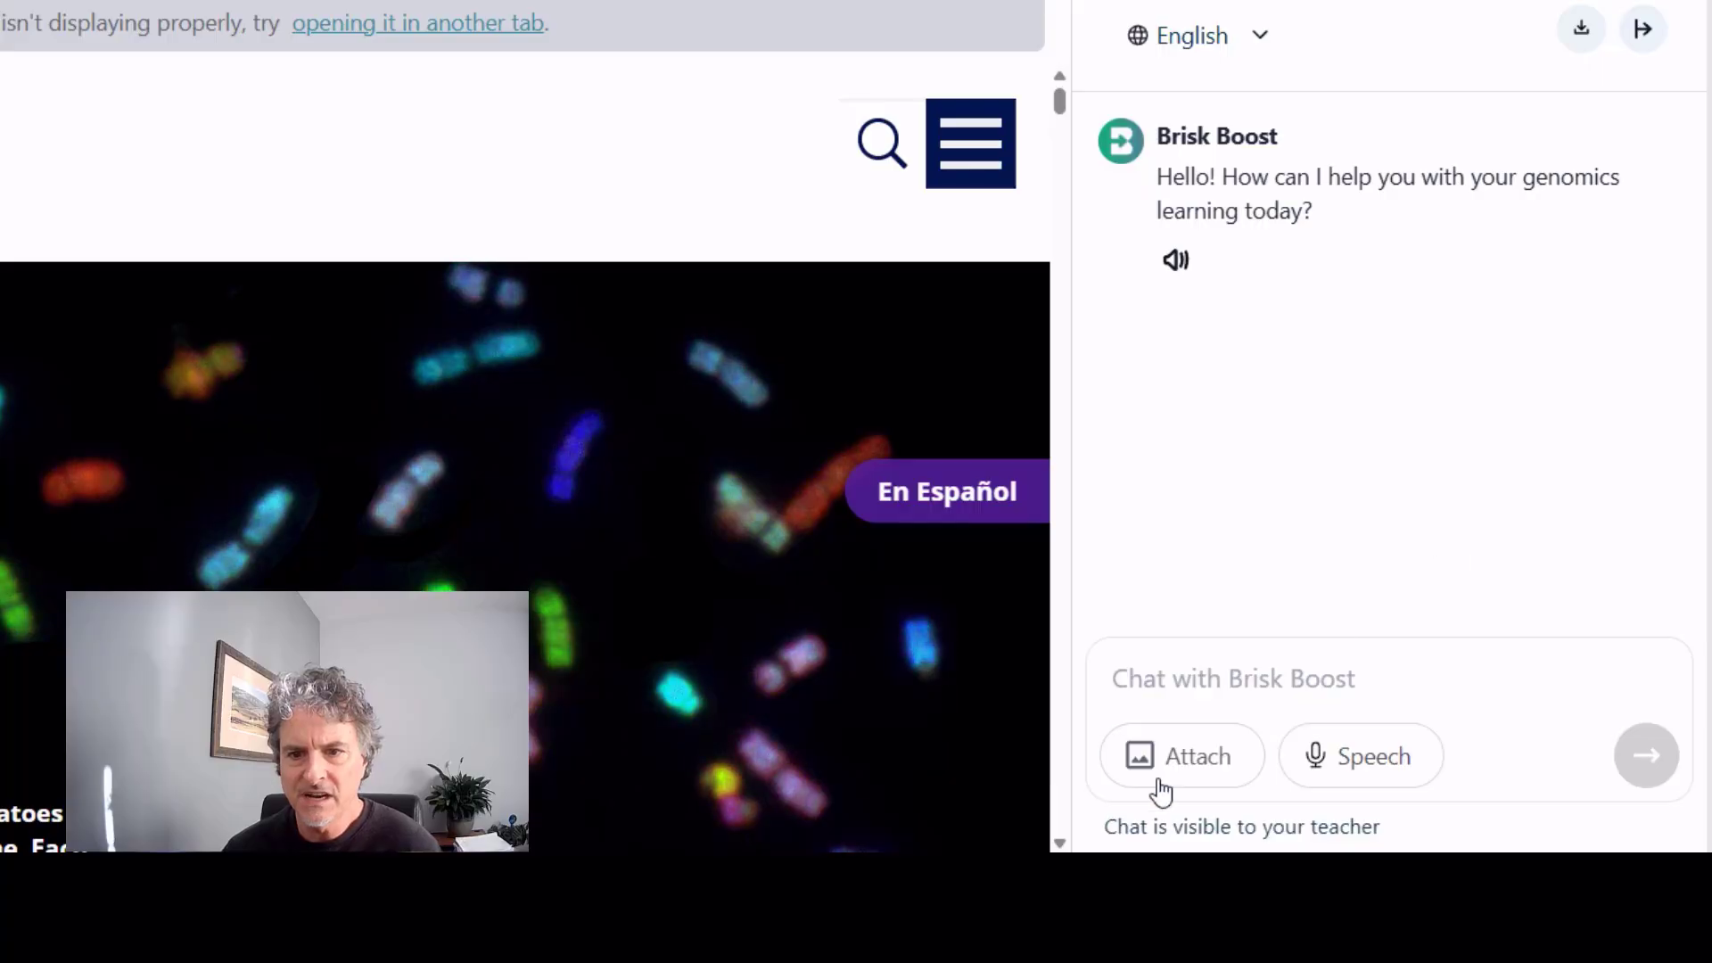
left_click(1138, 684)
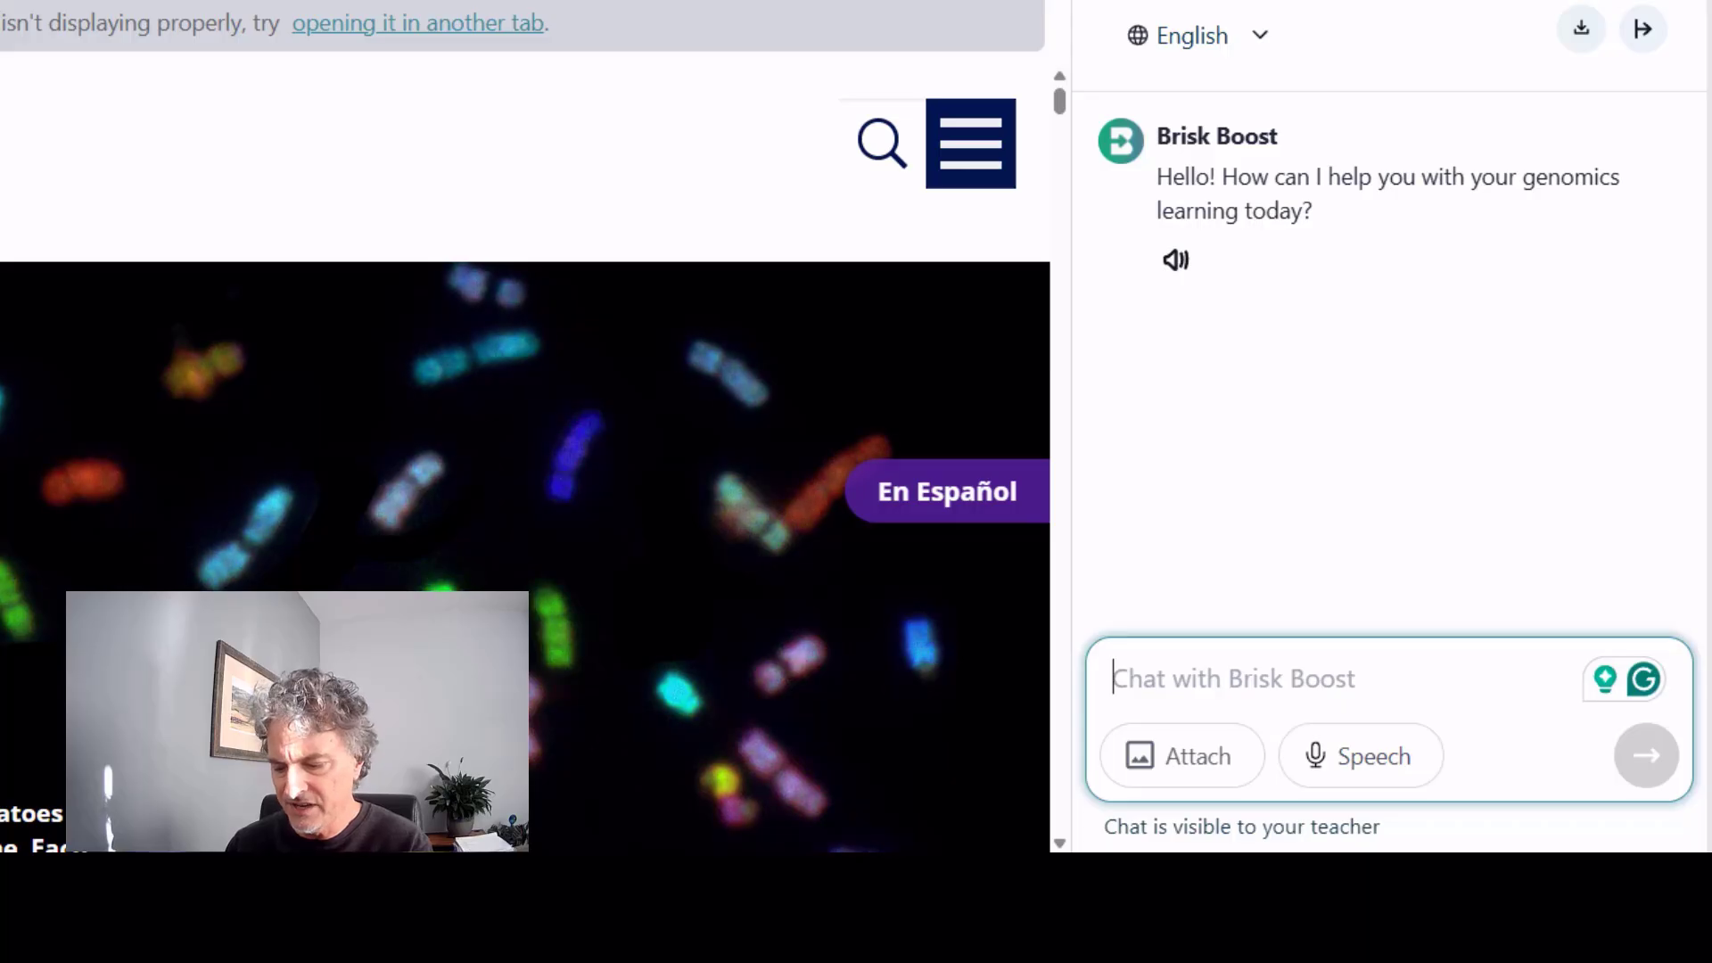
type("Just help me learn about genomics")
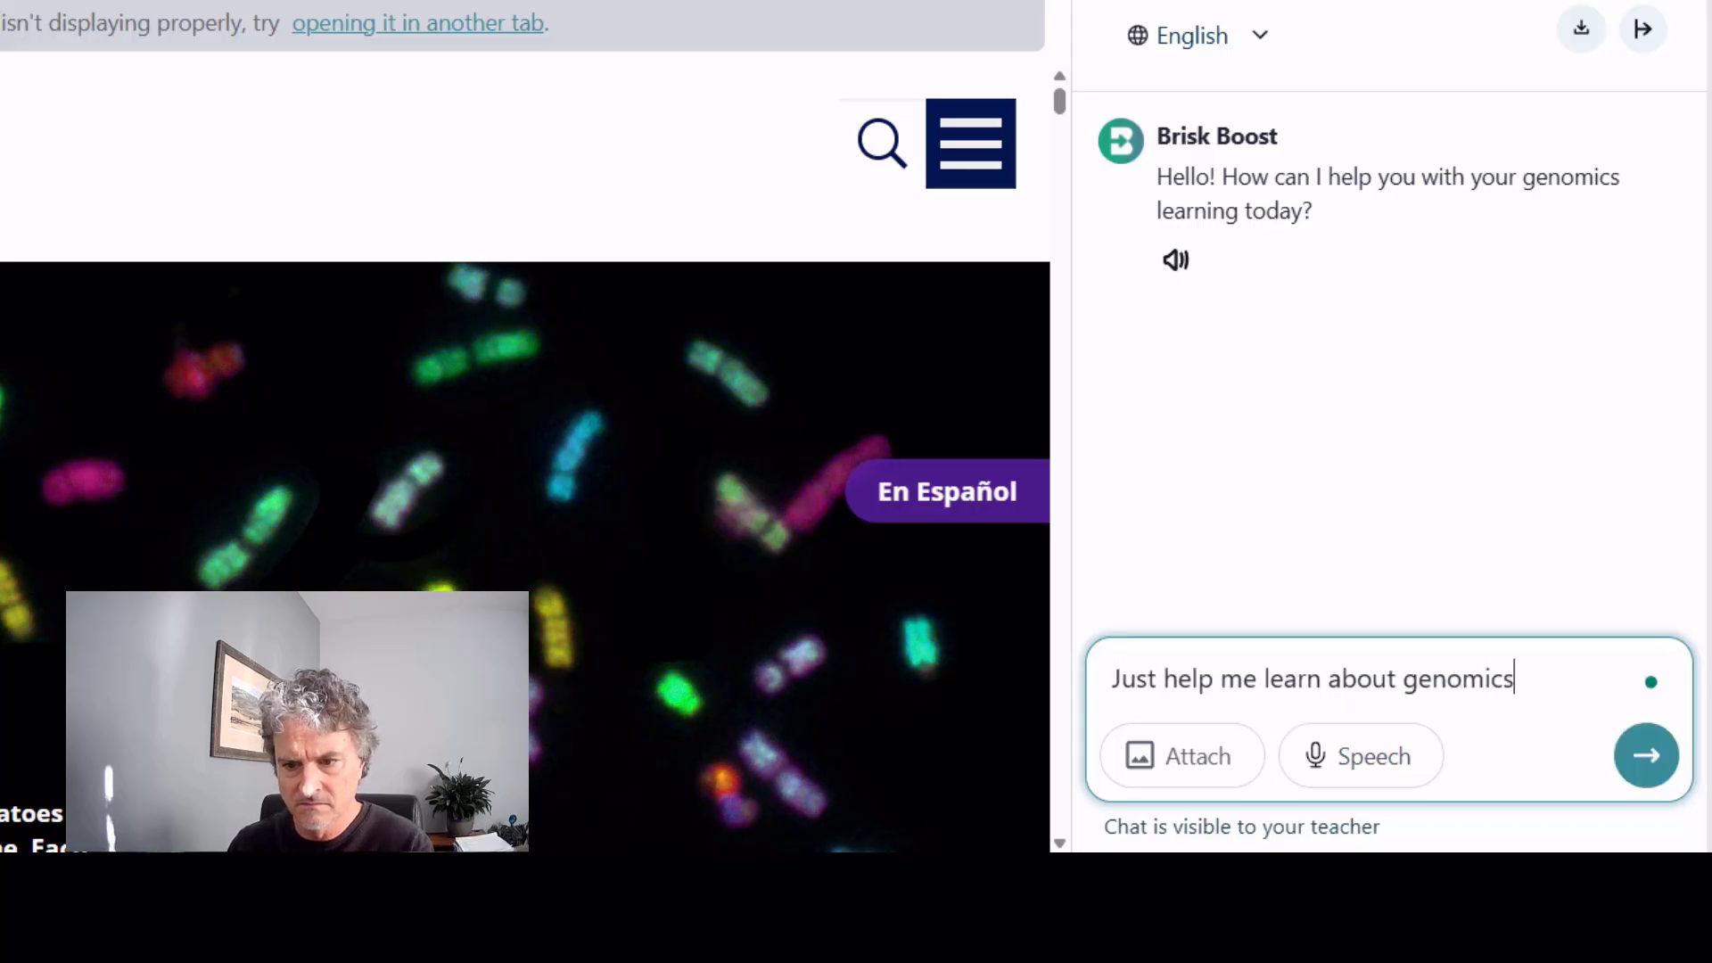
key("Return")
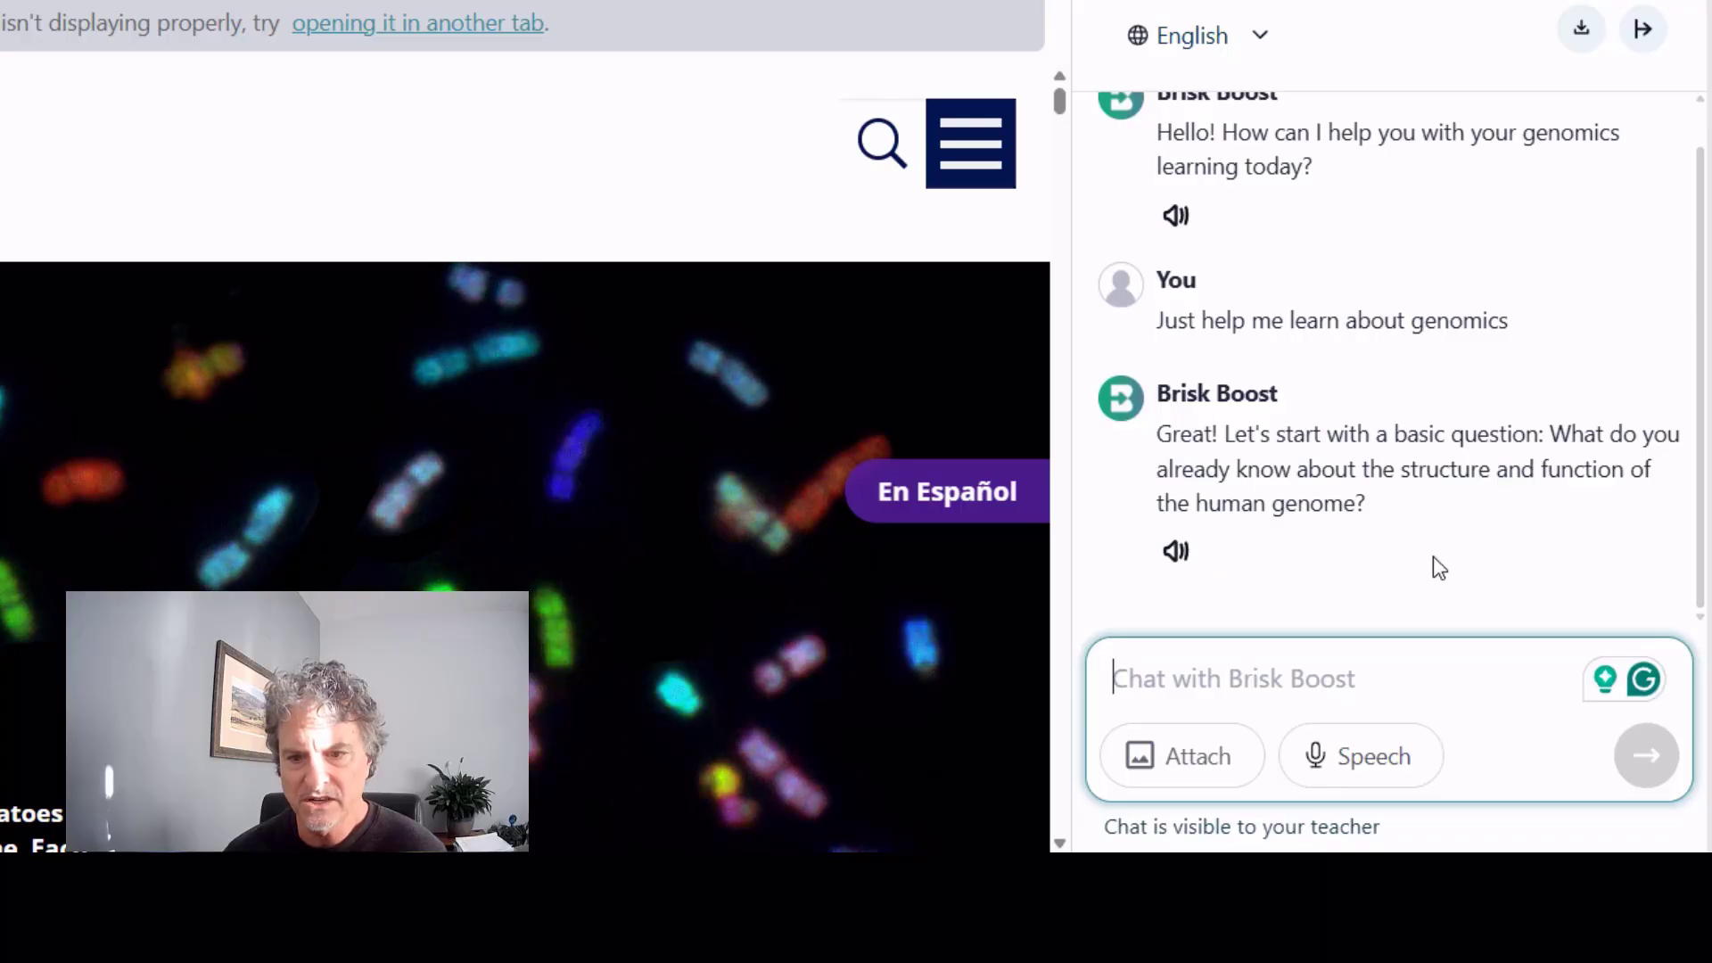
Answer the tutor's question about the genome's structure and function with "The human genome has 23 pairs of chromosomes".
type("The")
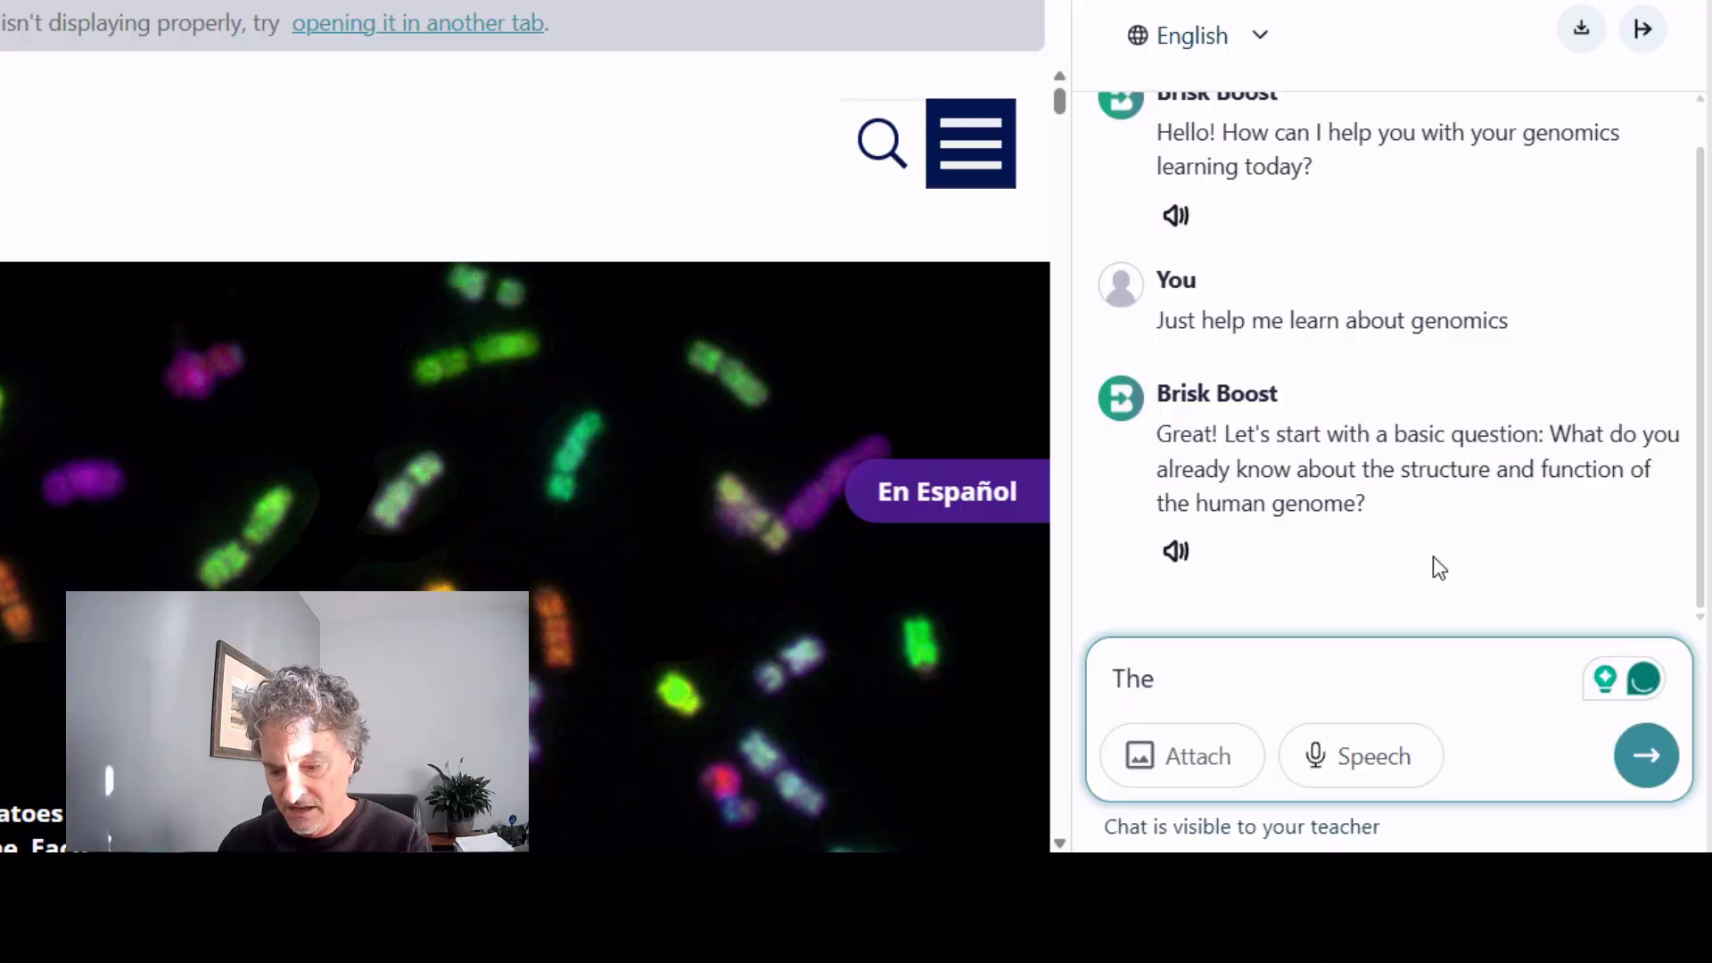
type(" human genom")
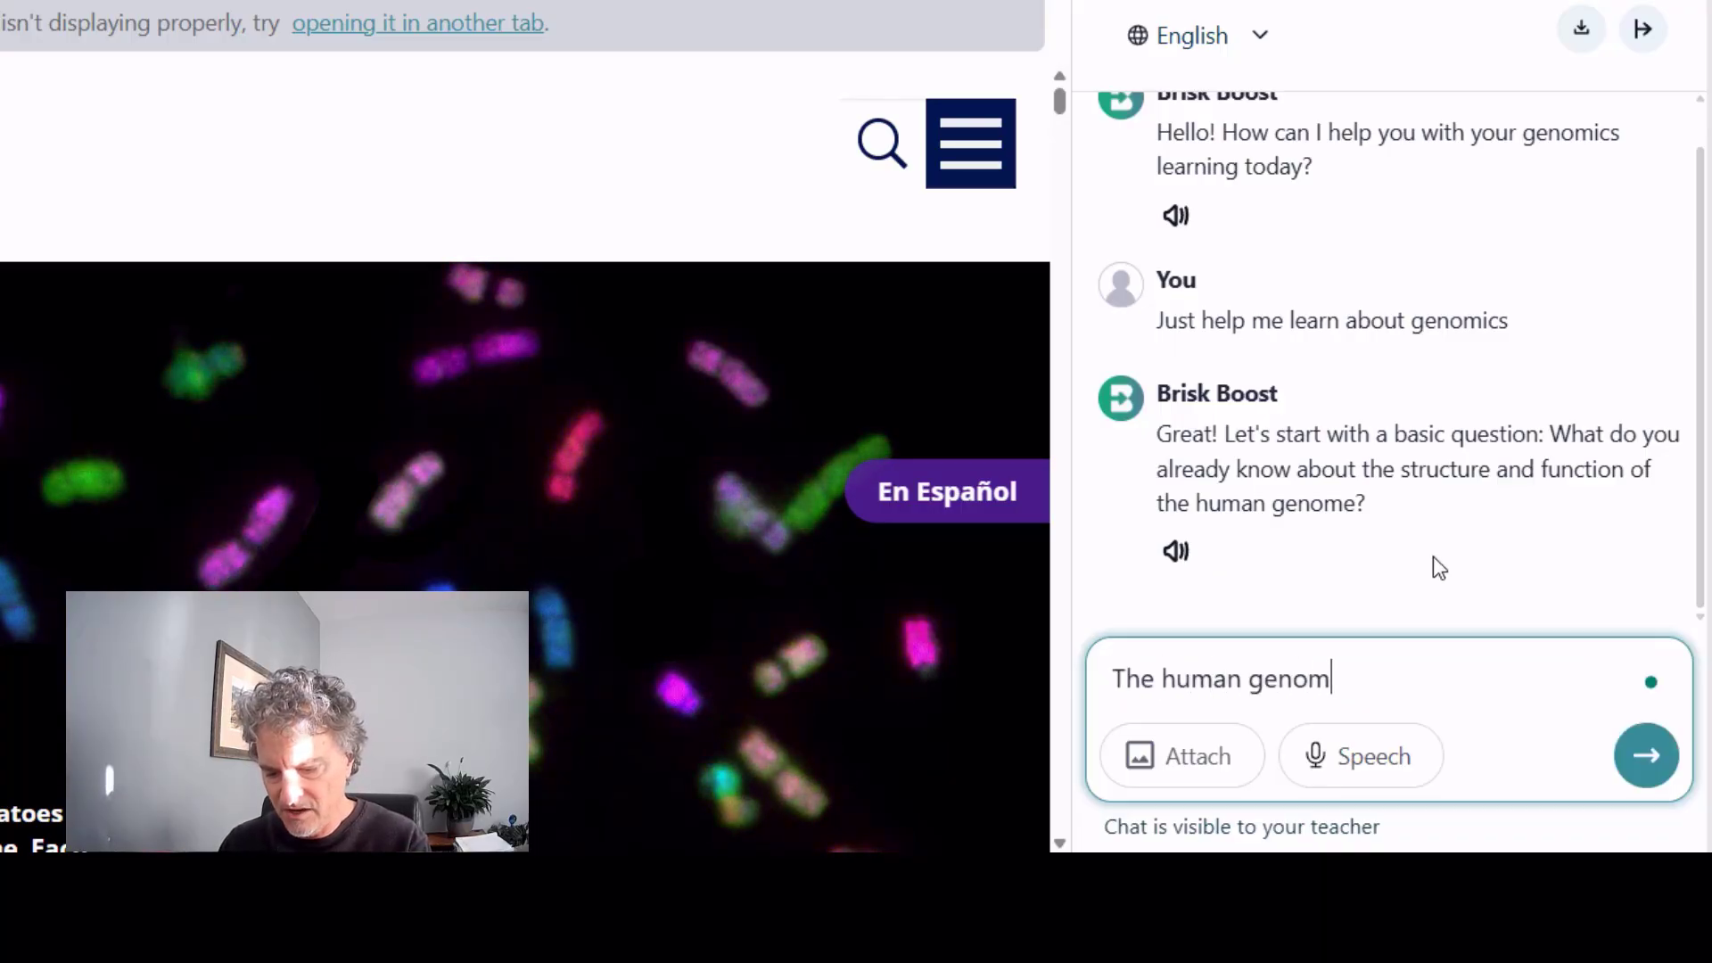
type("e has 2")
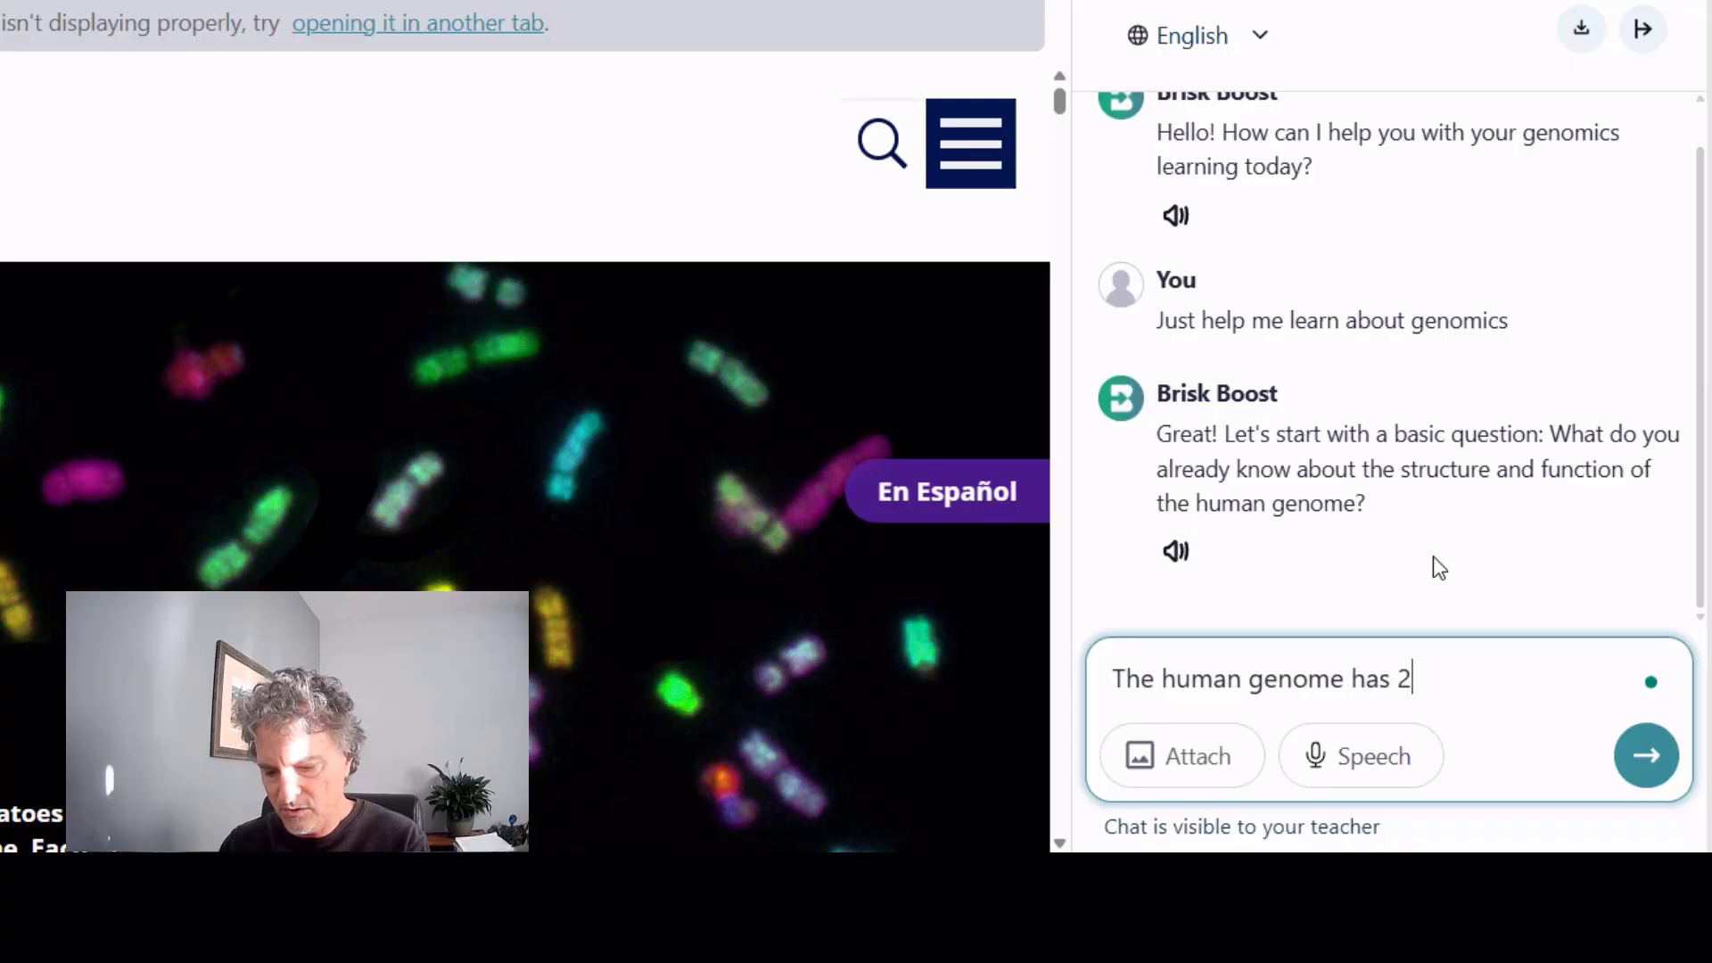
type("3 pai")
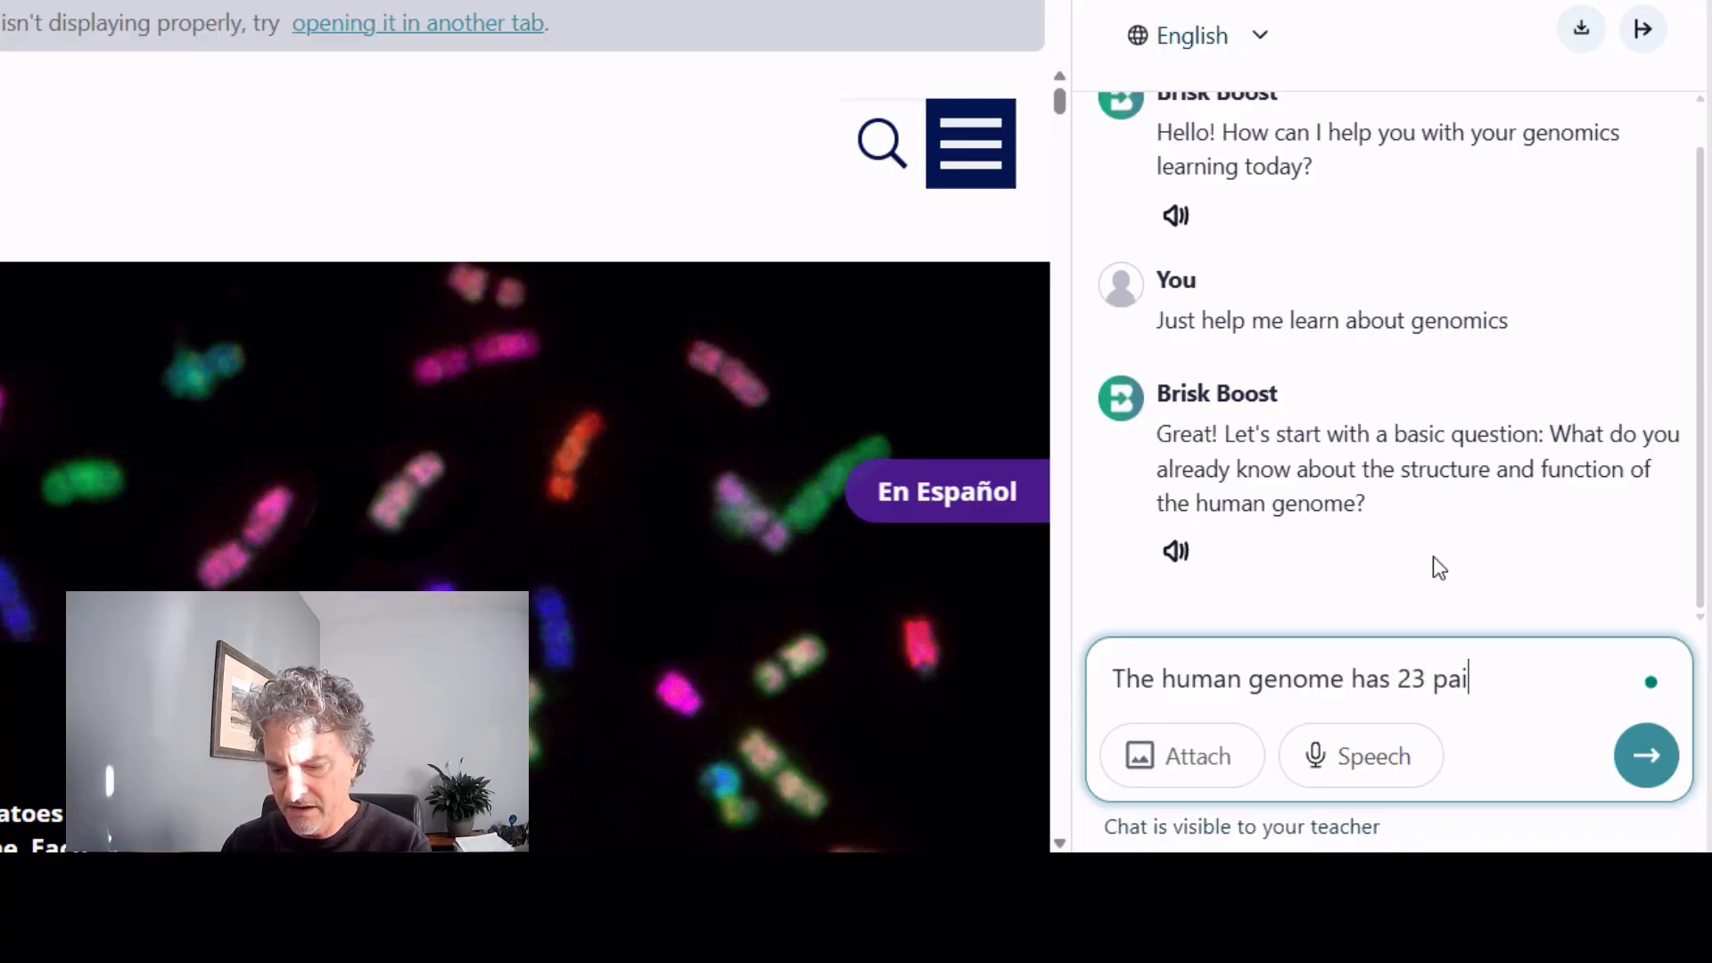
type("rs of chr")
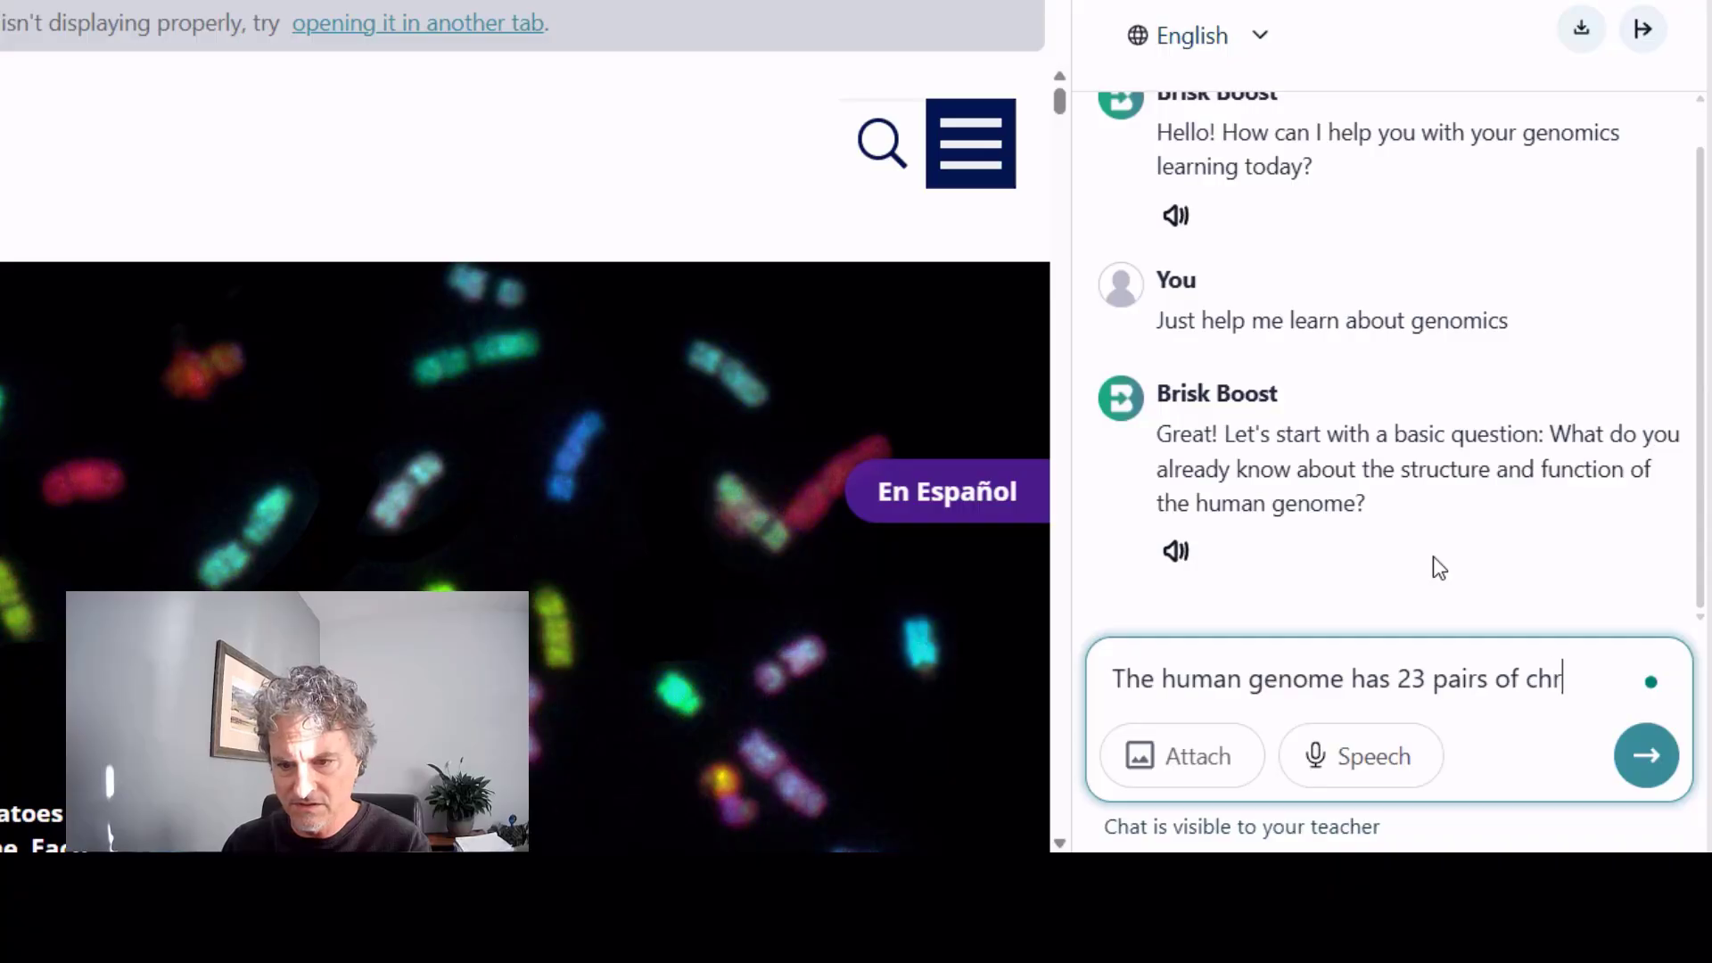
type("omosomes")
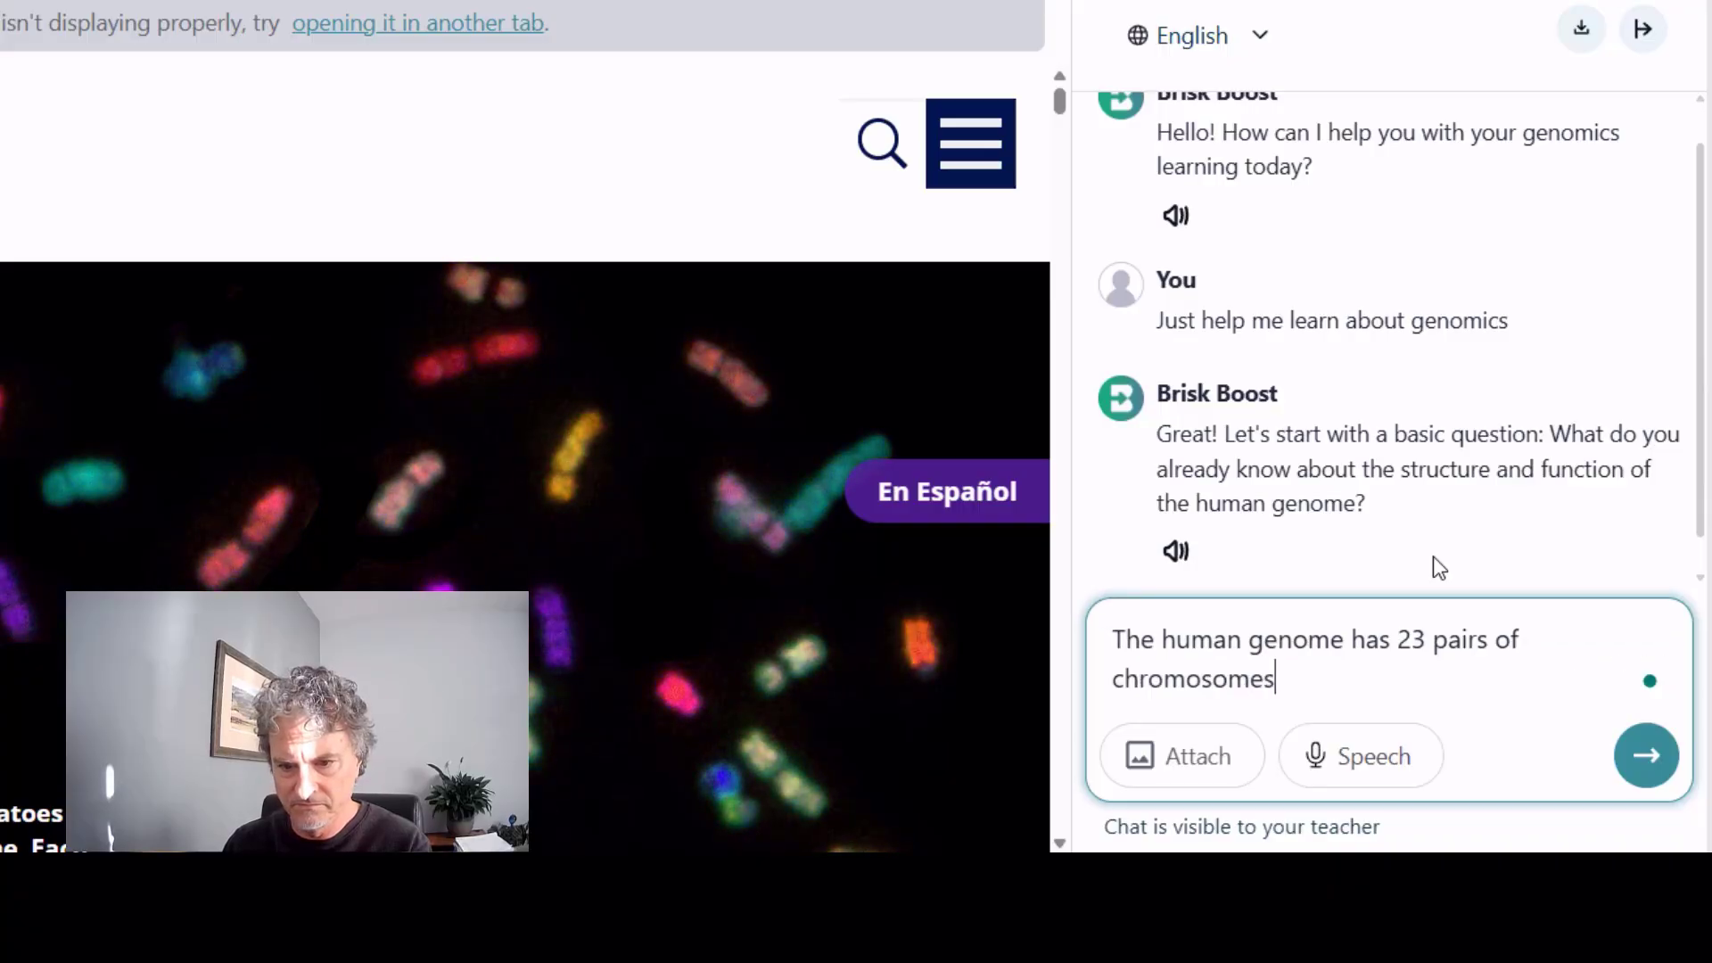
key("Return")
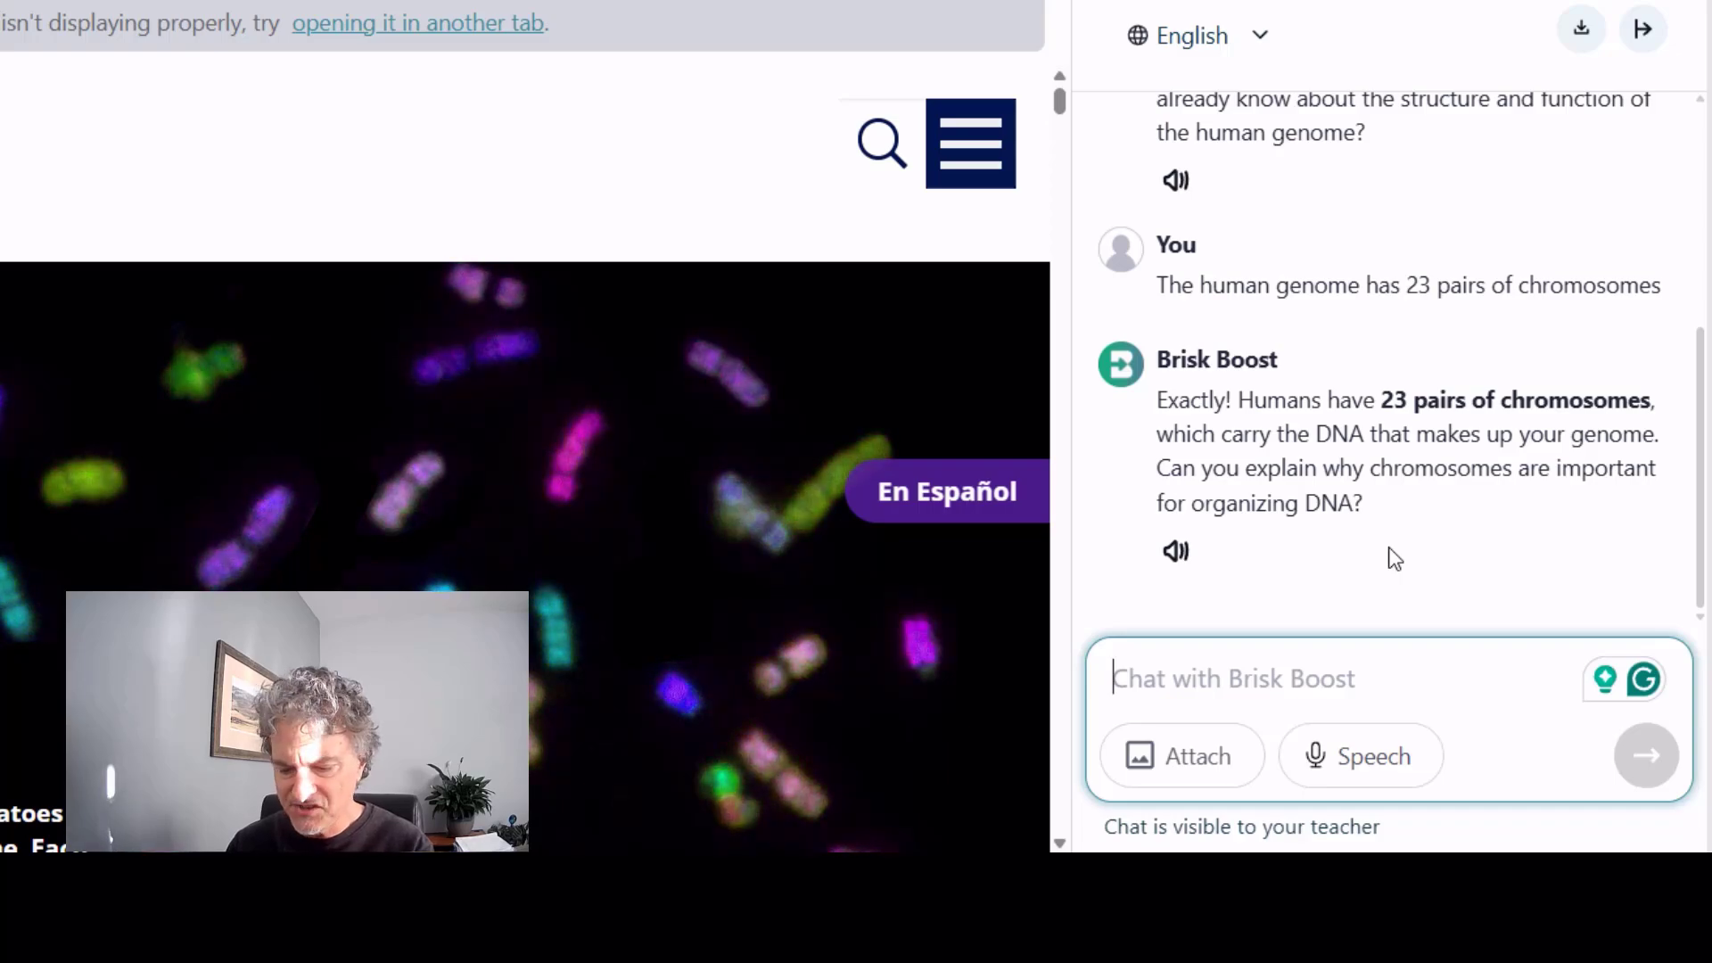
Answer the tutor's question about why chromosomes are important for organizing DNA with "They tell DNA what to do.".
type("They te")
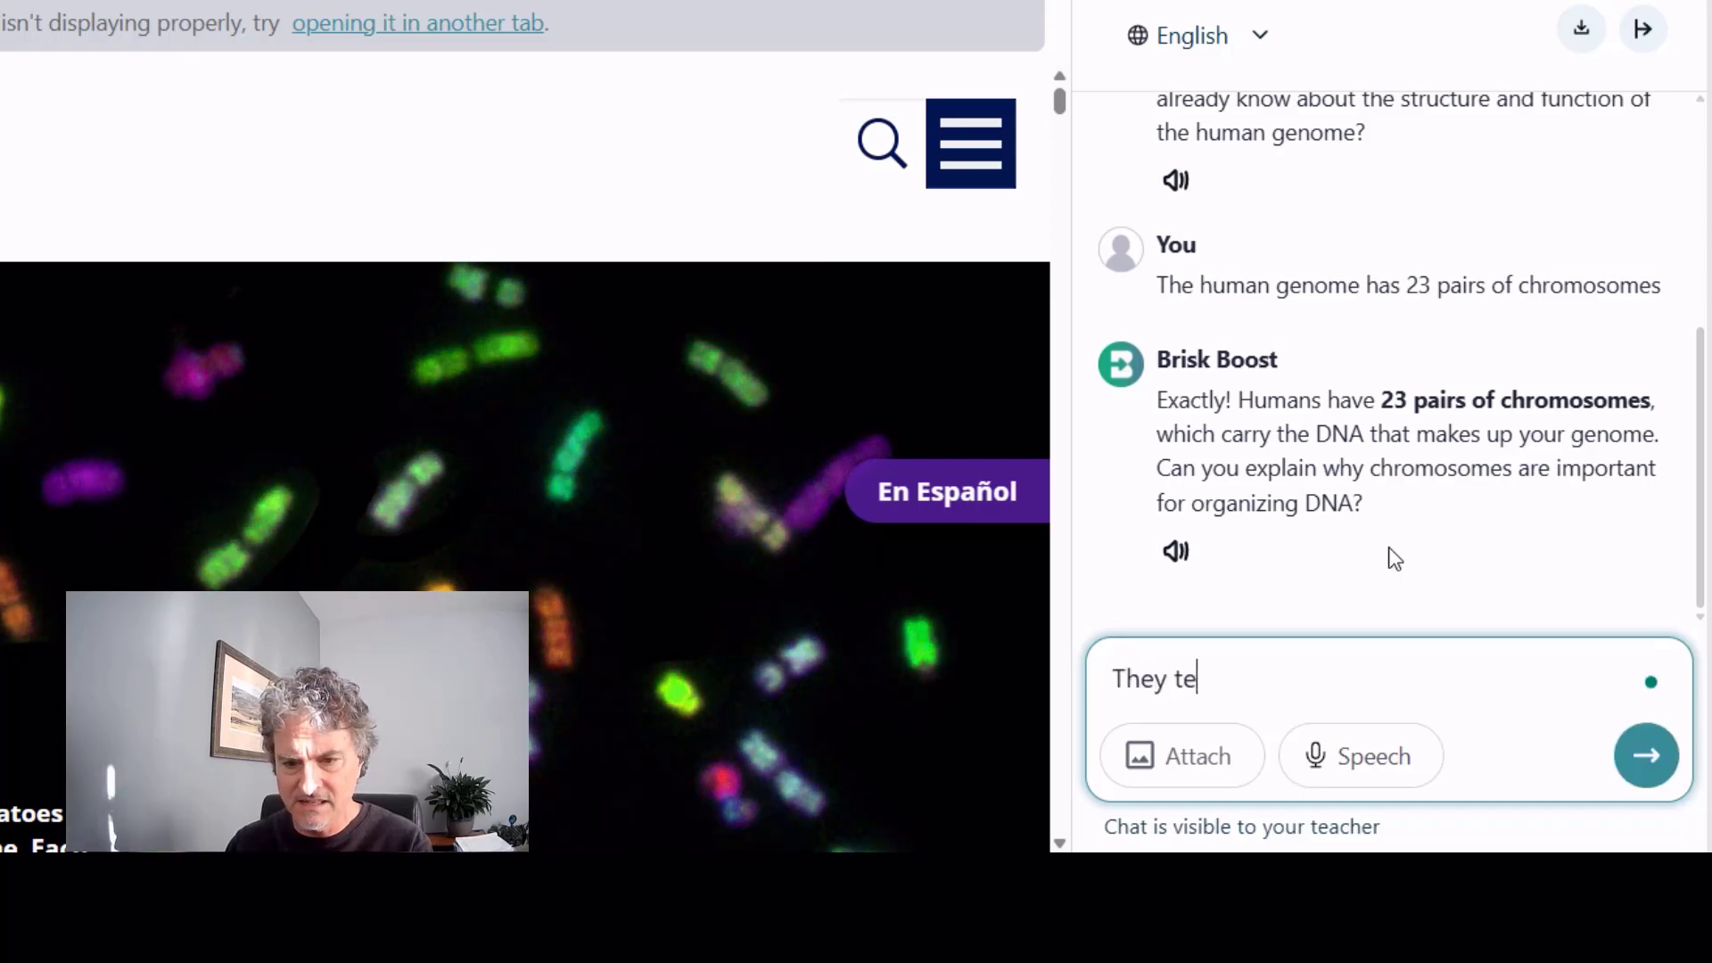
type("ll DNS")
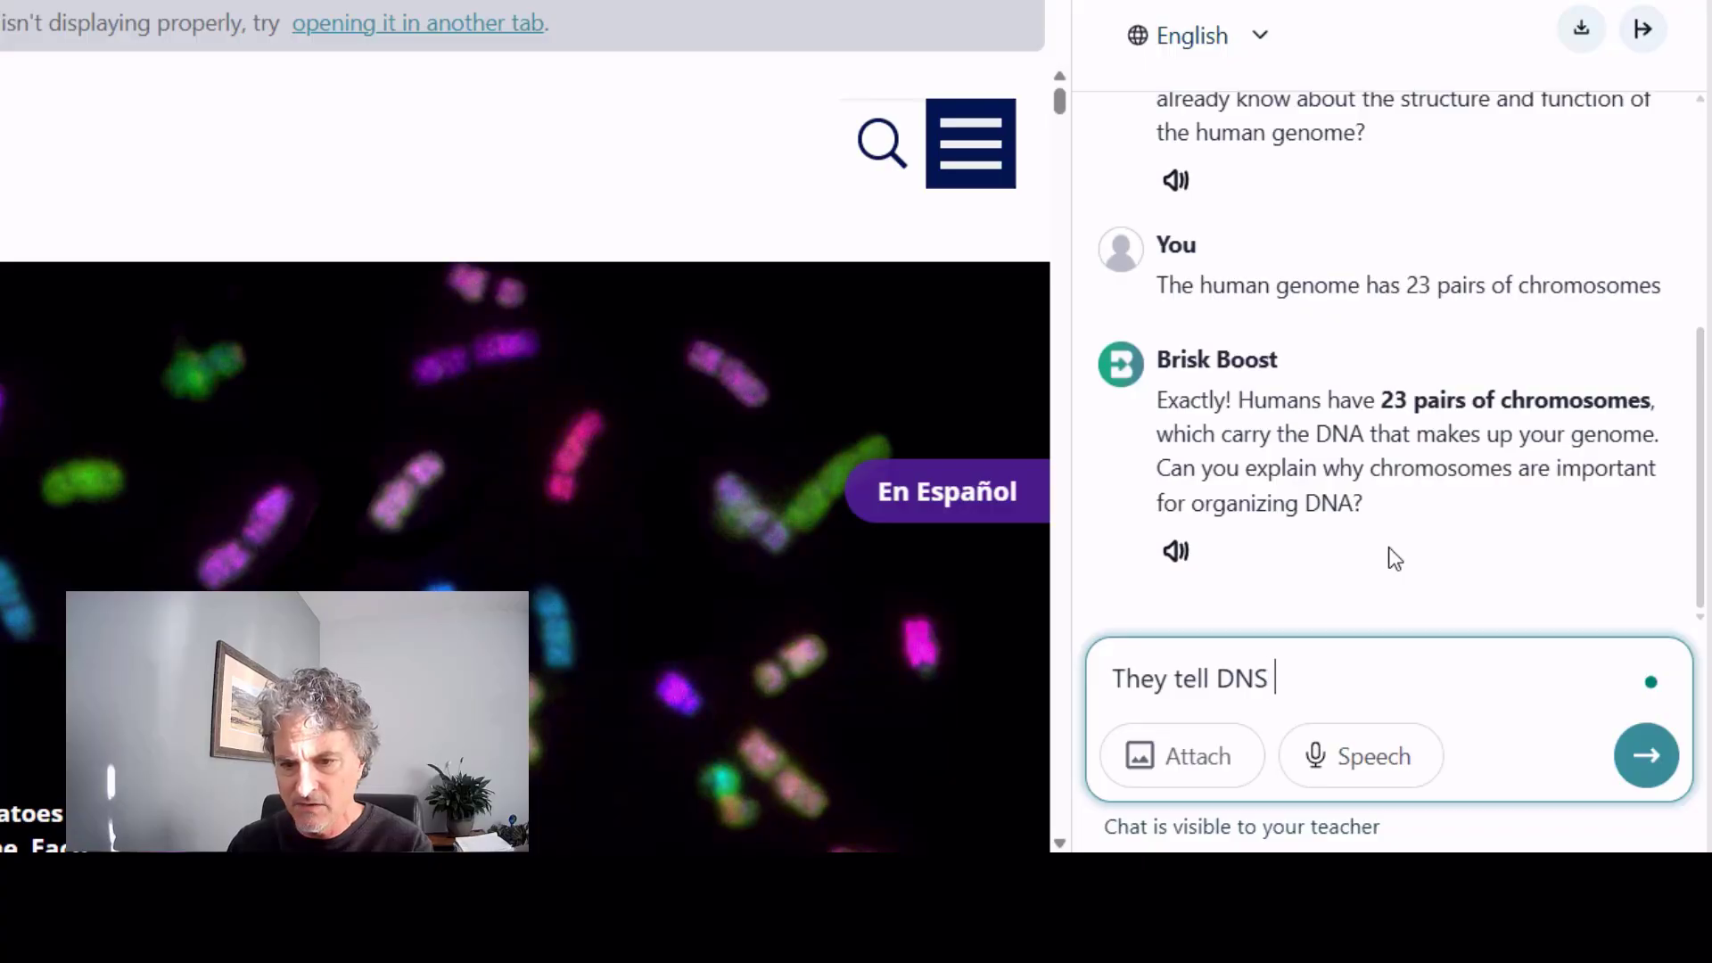
key("BackSpace")
type("A what")
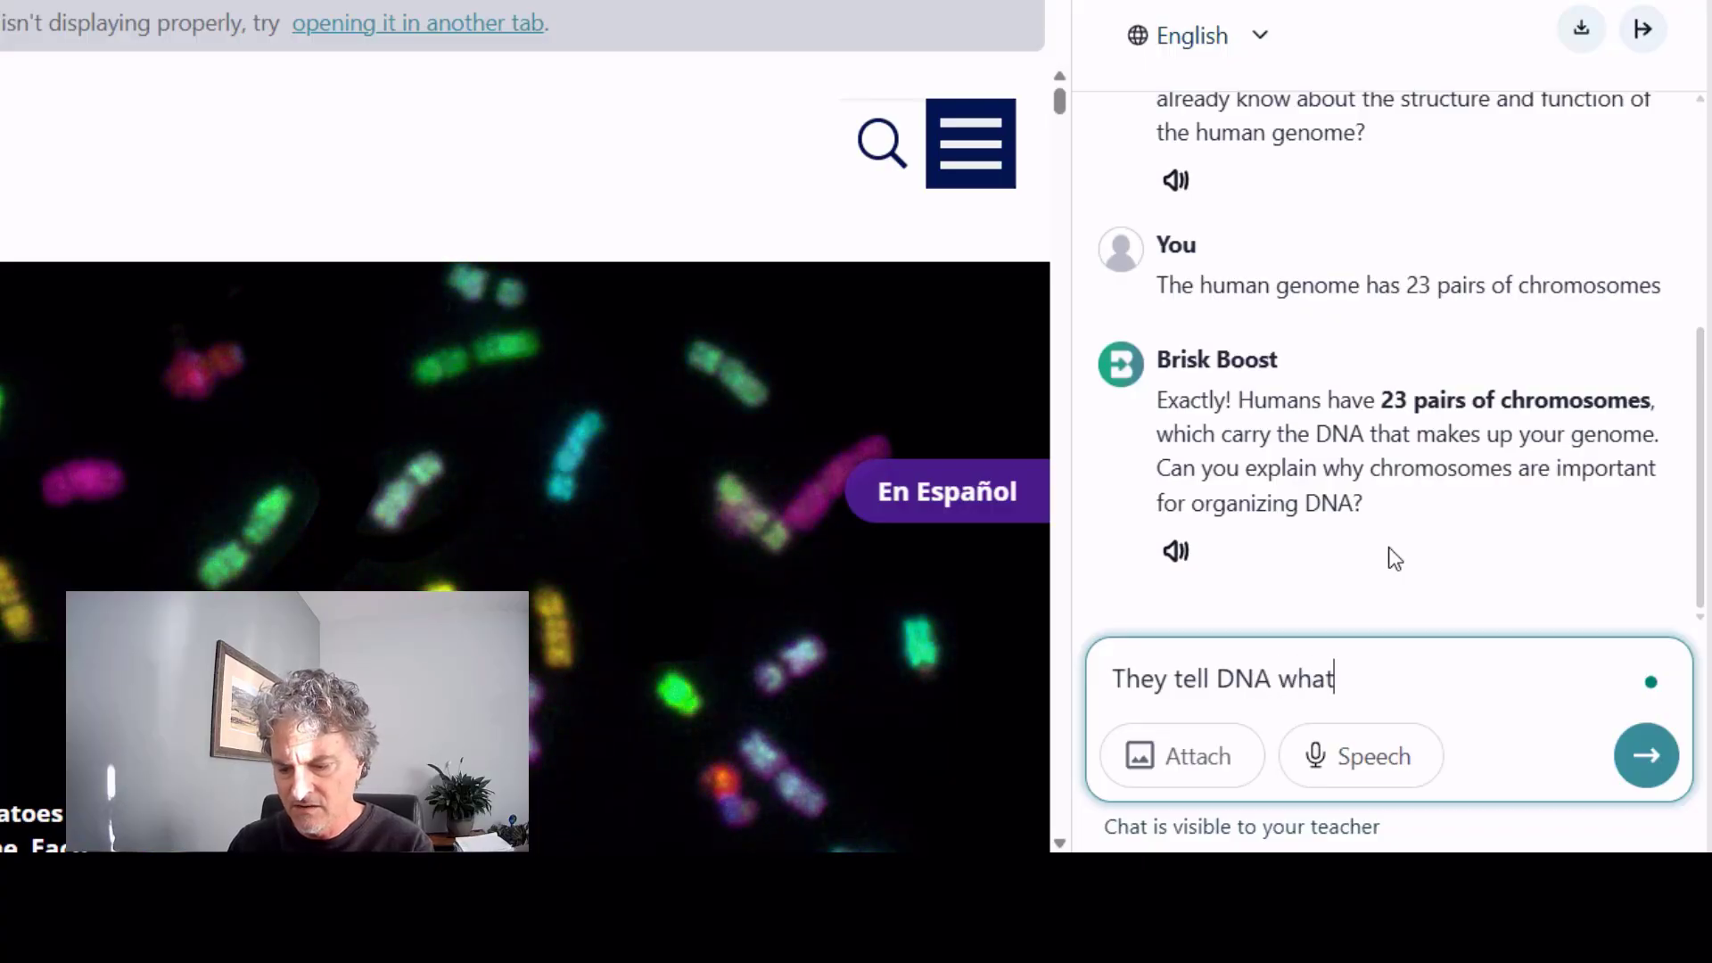
type(" to do.")
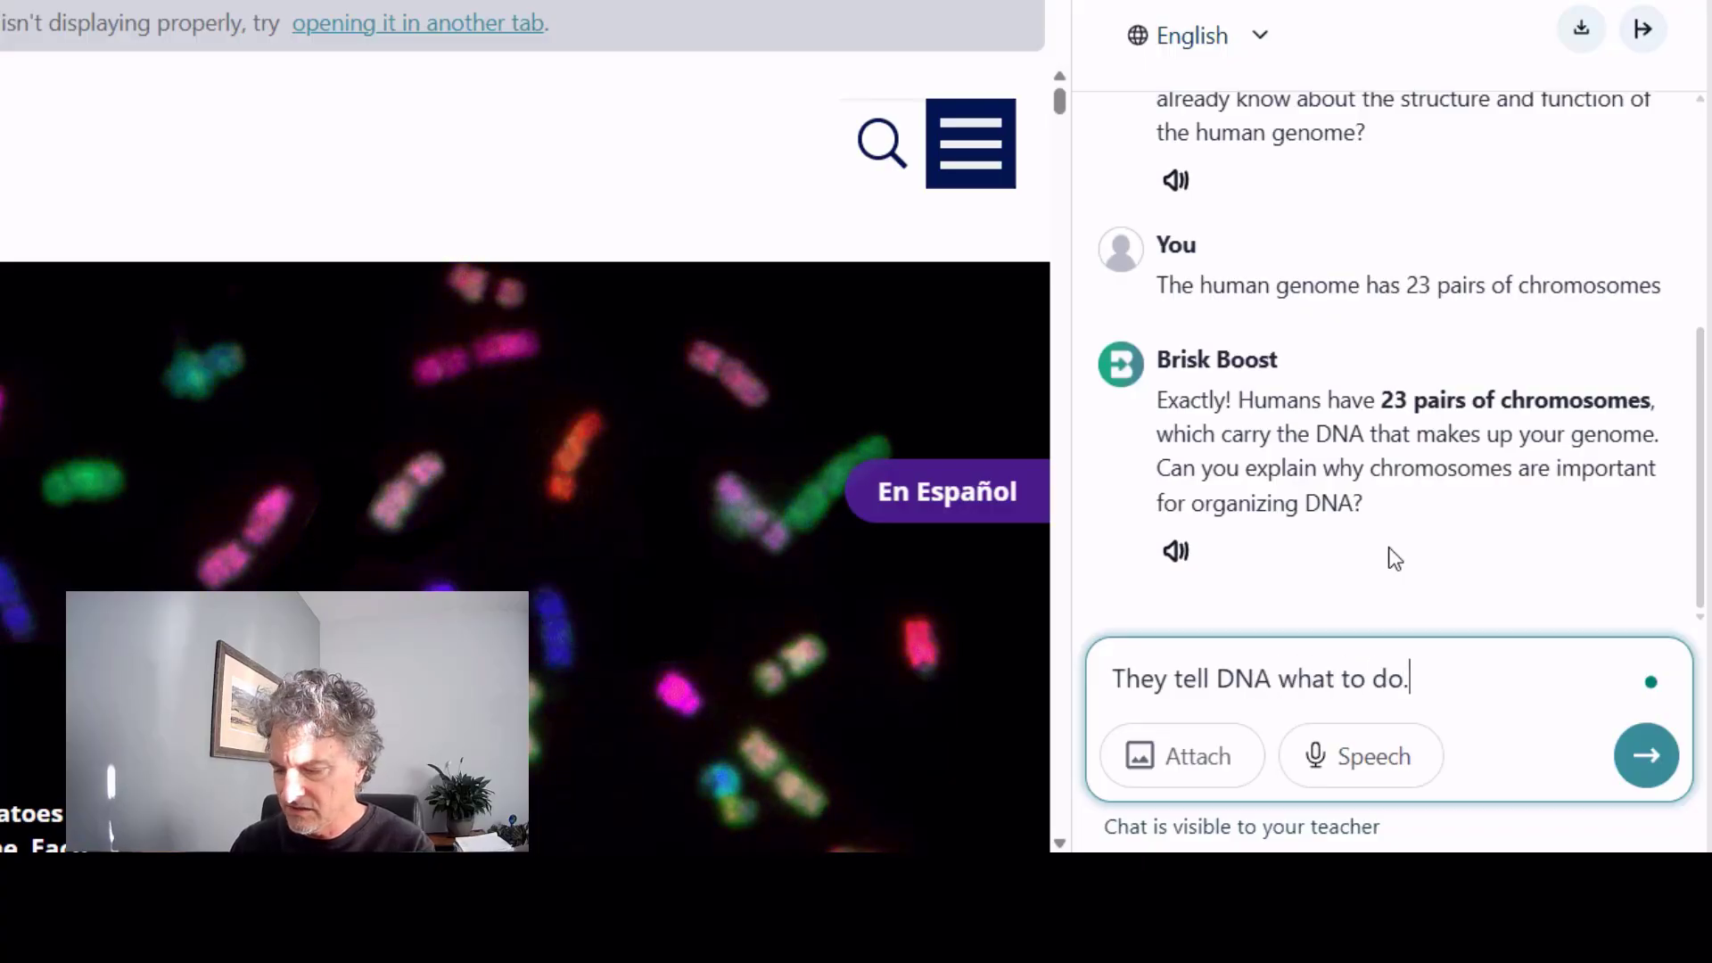
key("Return")
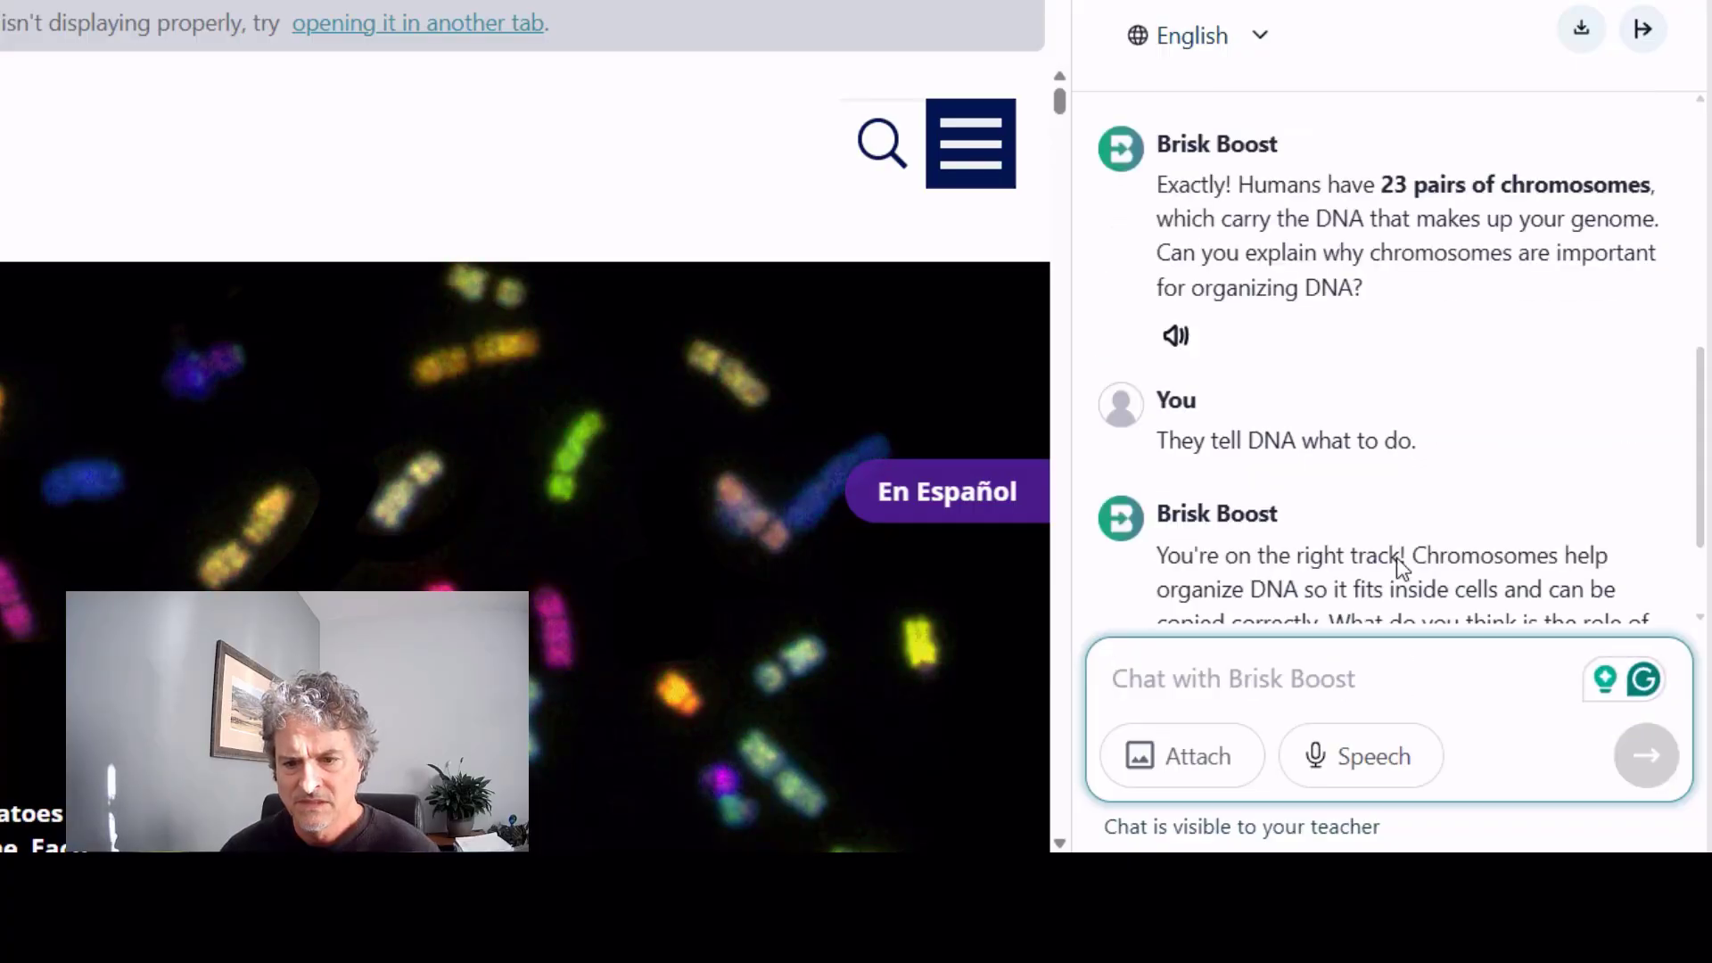